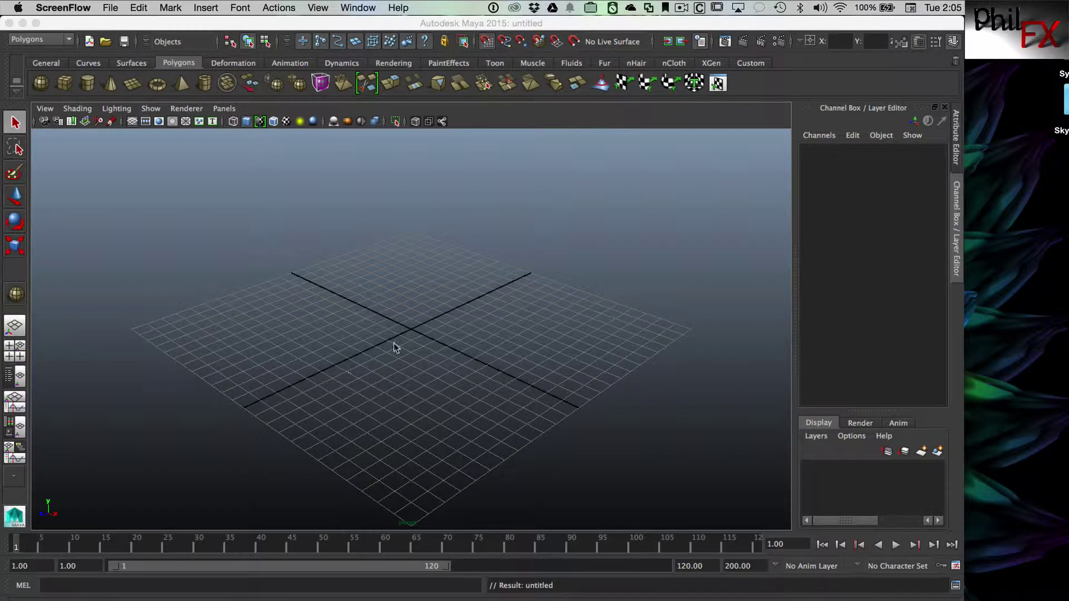
Switch to the layout with the Outliner beside the perspective view and narrow the Outliner slightly.
left_click(15, 377)
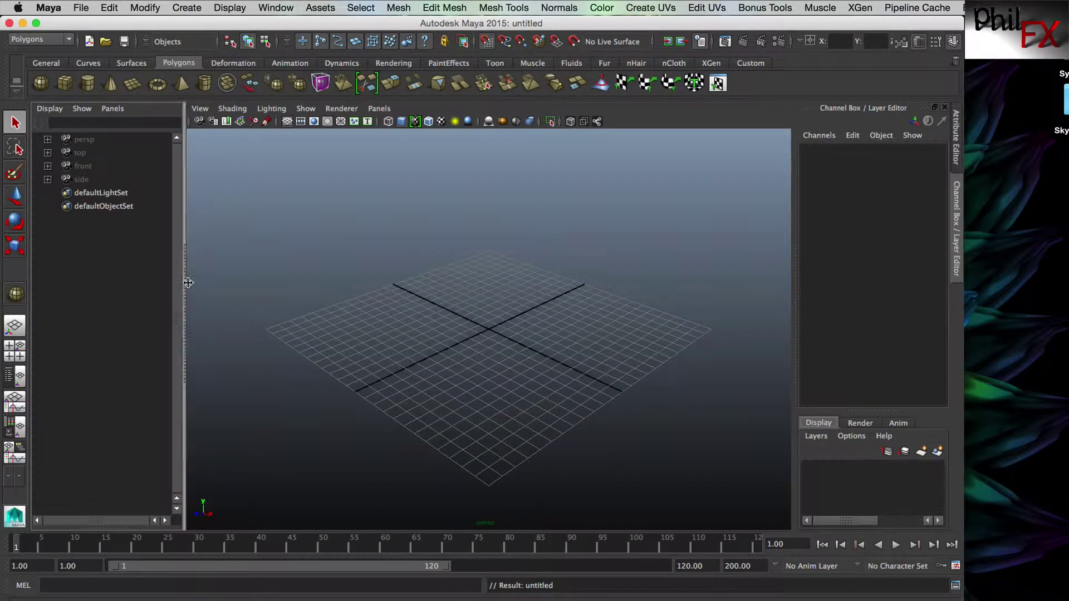
mouse_move(184, 254)
left_mouse_down()
mouse_move(160, 263)
mouse_move(182, 258)
mouse_move(172, 257)
left_mouse_up()
Create a polygon sphere at the middle of the grid and set its Translate X, Y and Z to 0.
left_click(40, 83)
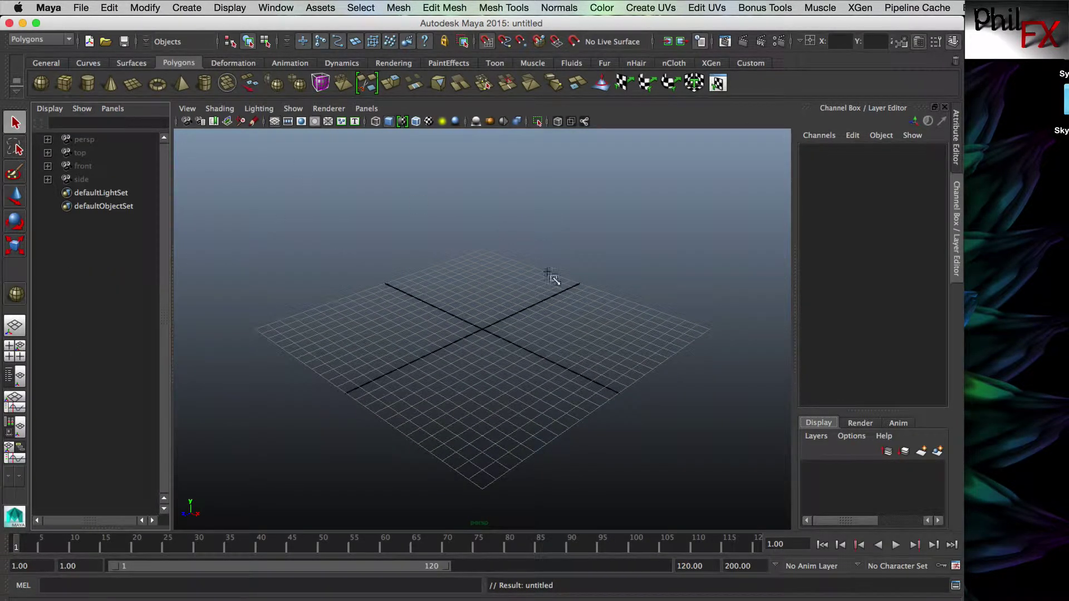
left_click_drag(483, 342, 518, 322)
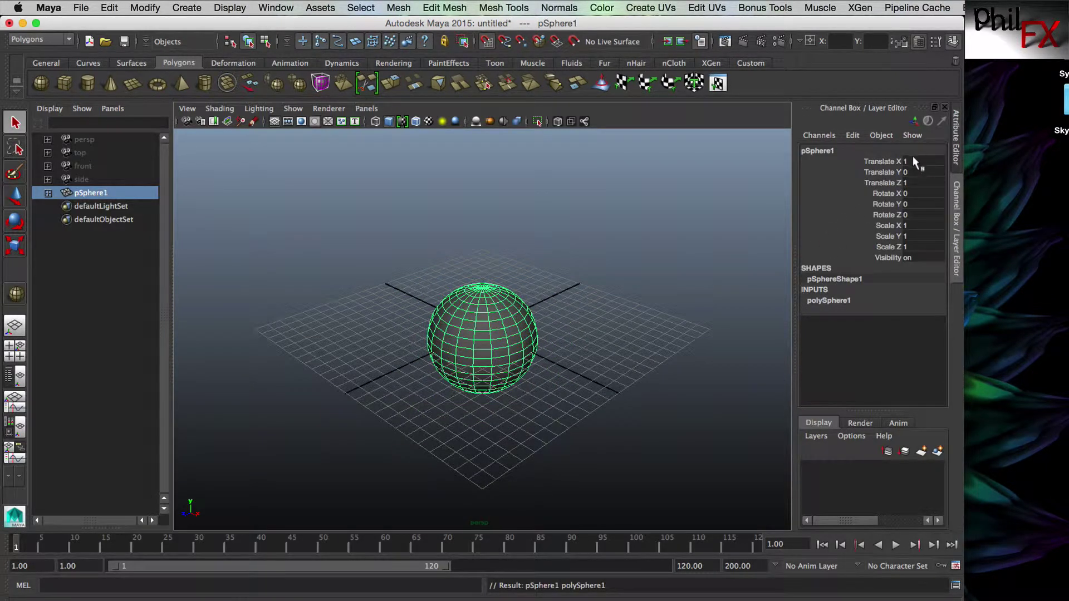
left_click_drag(915, 162, 919, 184)
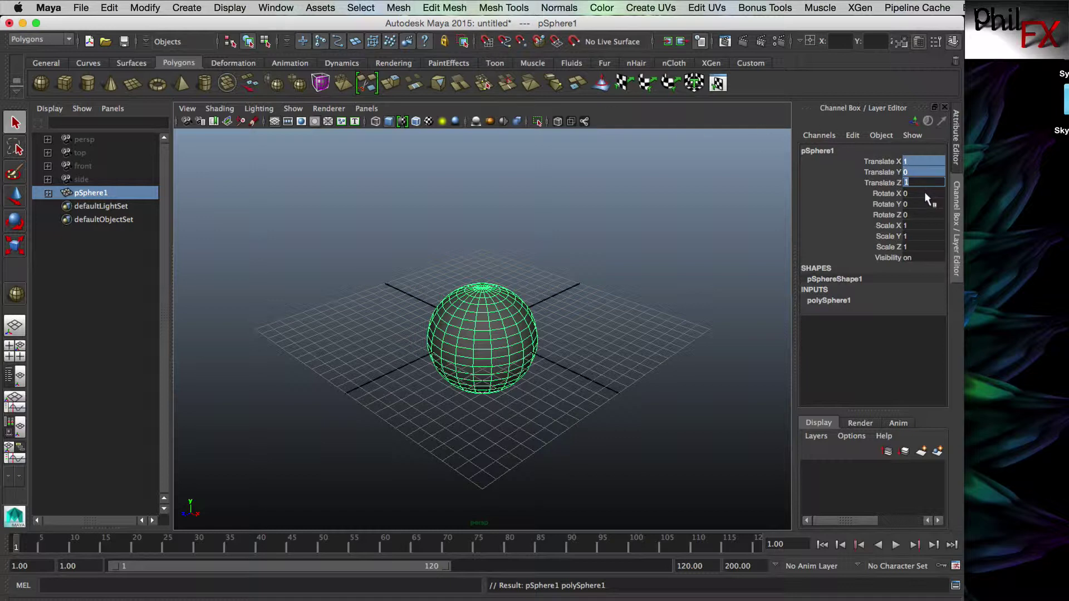
type("0")
key("Return")
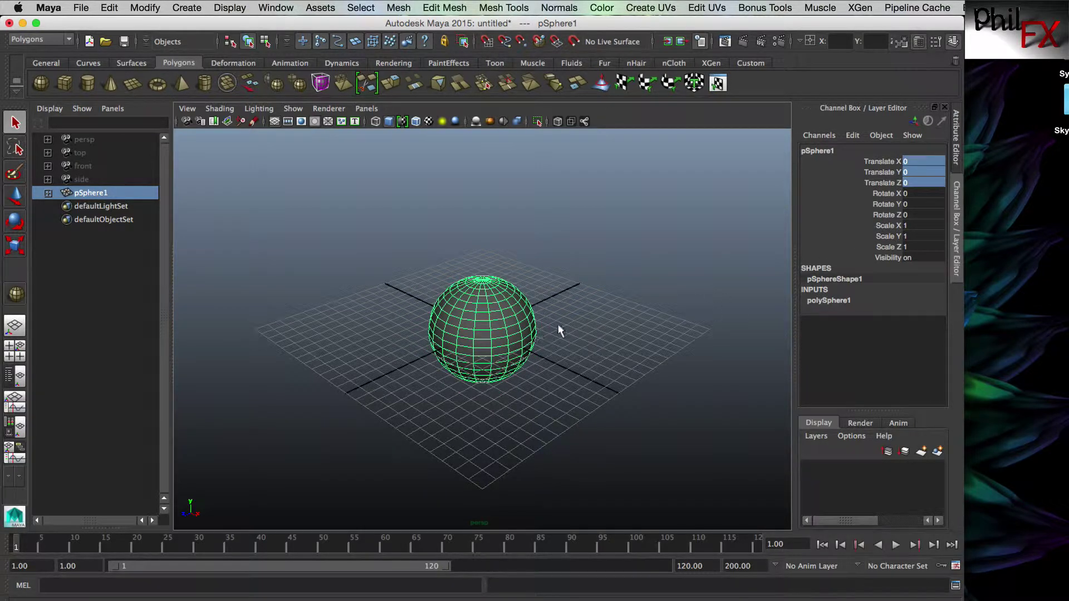
Assign a new Blinn material to the sphere and name the material Sun_color.
right_click(469, 310)
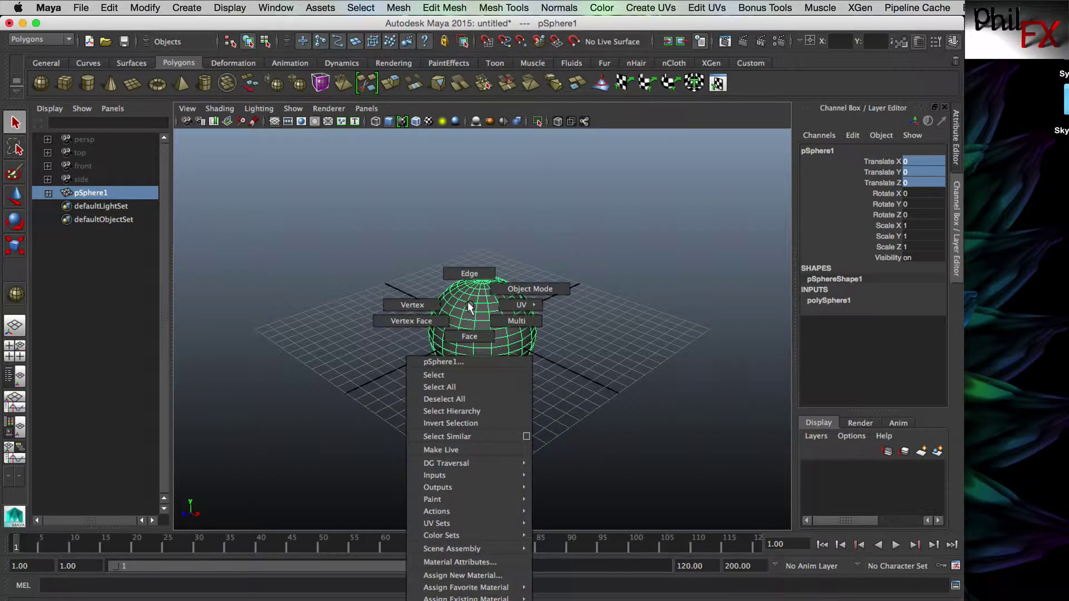
mouse_move(478, 588)
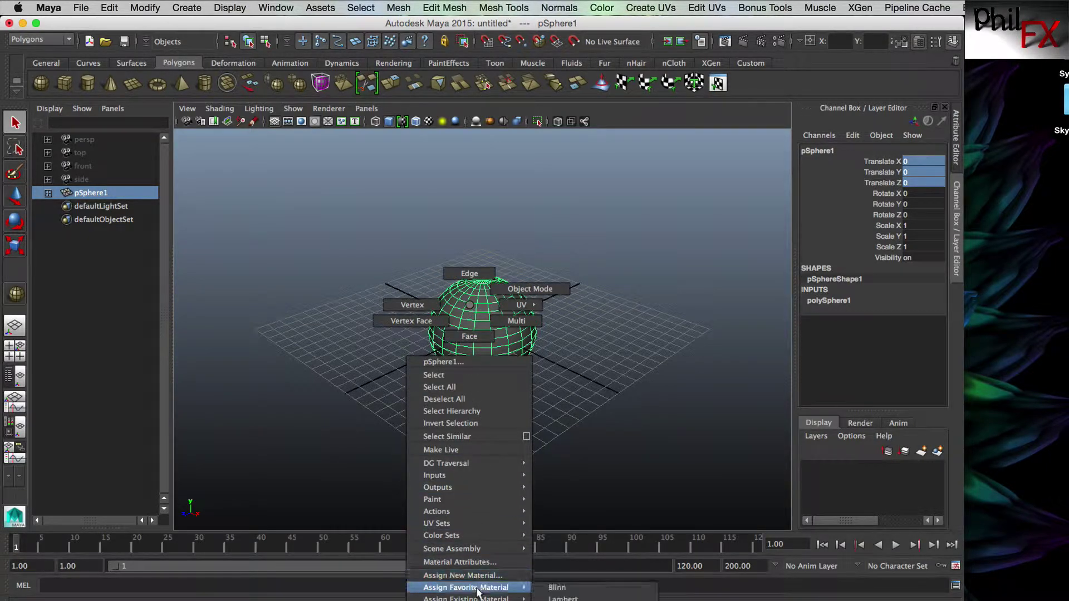
left_click(554, 588)
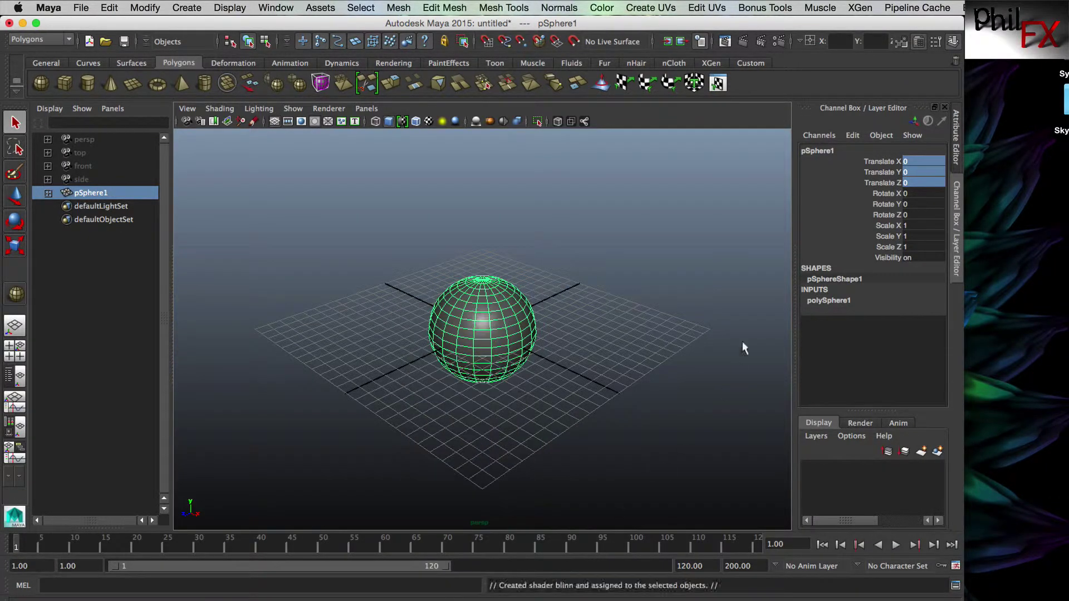
key("ctrl+a")
left_click(845, 149)
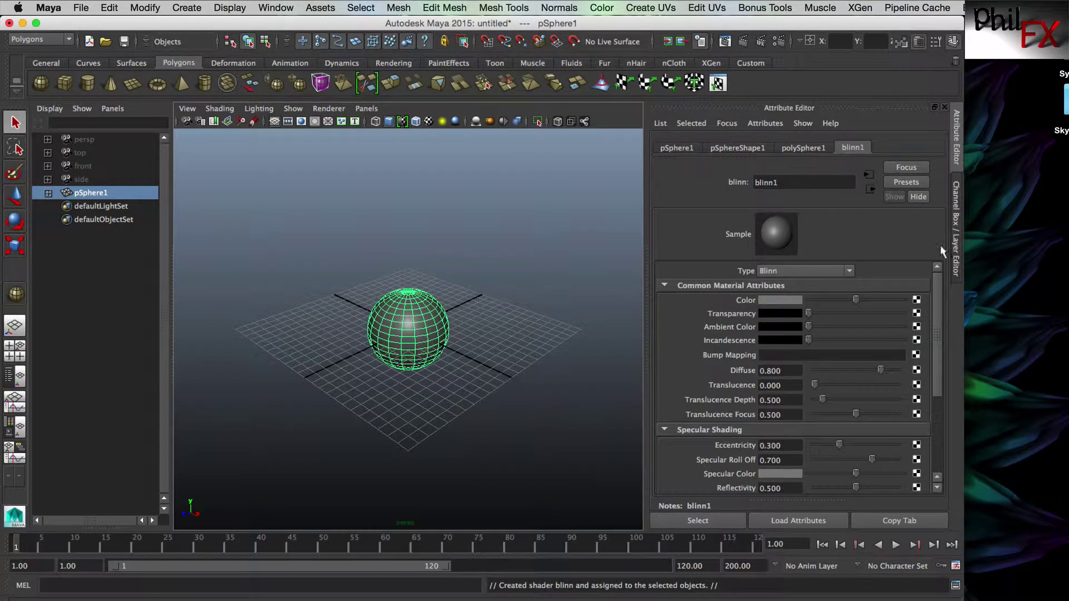
double_click(791, 181)
type("Sun_color")
Set the Color of the Sun_color material to pure yellow and deselect the sphere.
left_click(764, 299)
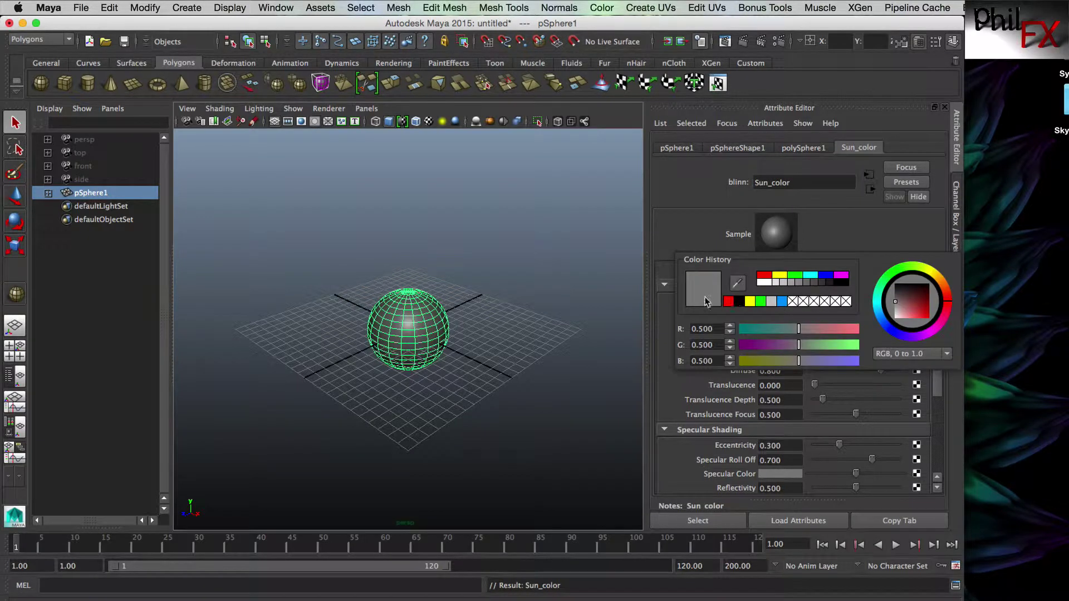
left_click(774, 276)
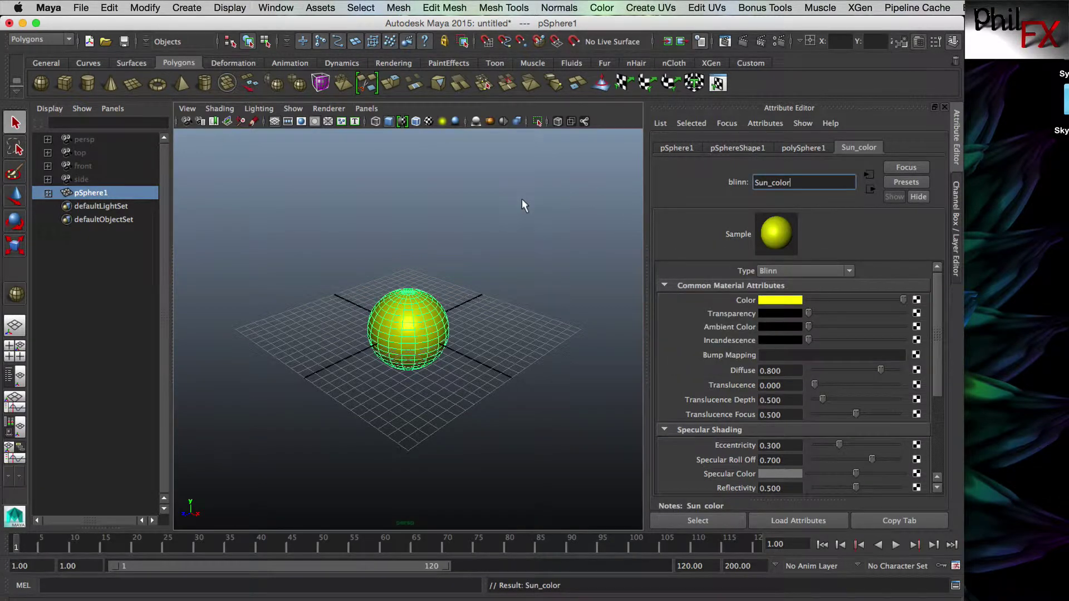
left_click(521, 255)
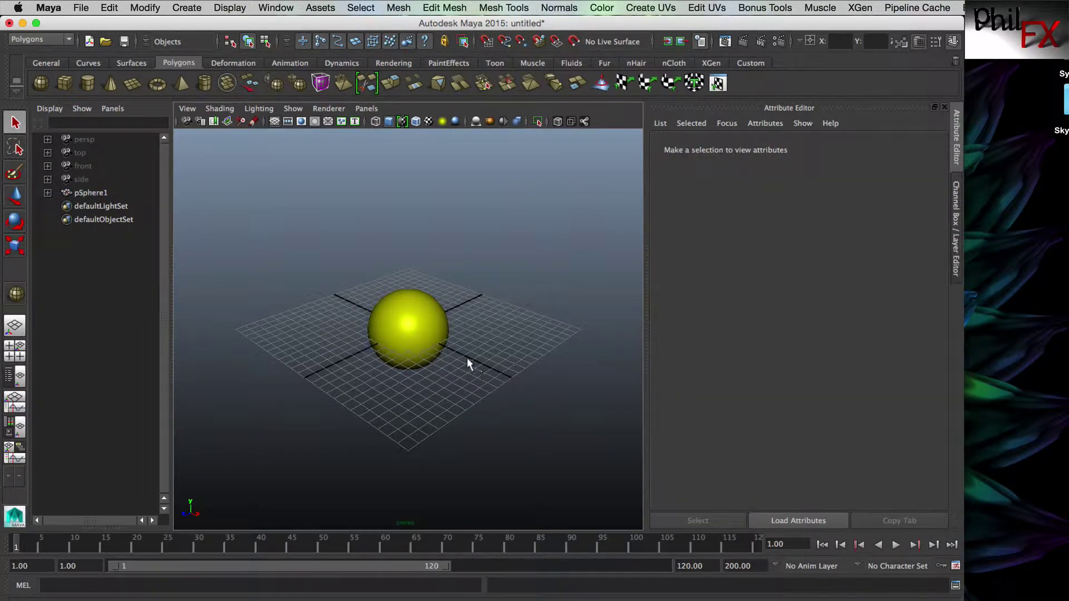
Rename the yellow sphere Sun and make the viewport slightly wider than before.
scroll(467, 358, "up", 3)
scroll(534, 346, "up", 2)
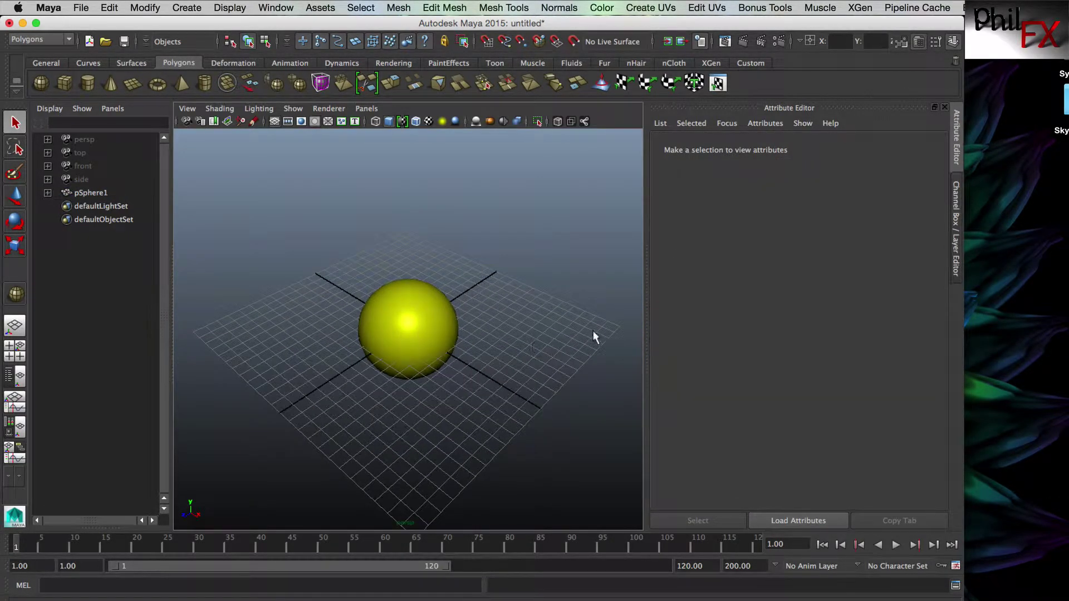
left_click_drag(647, 332, 663, 332)
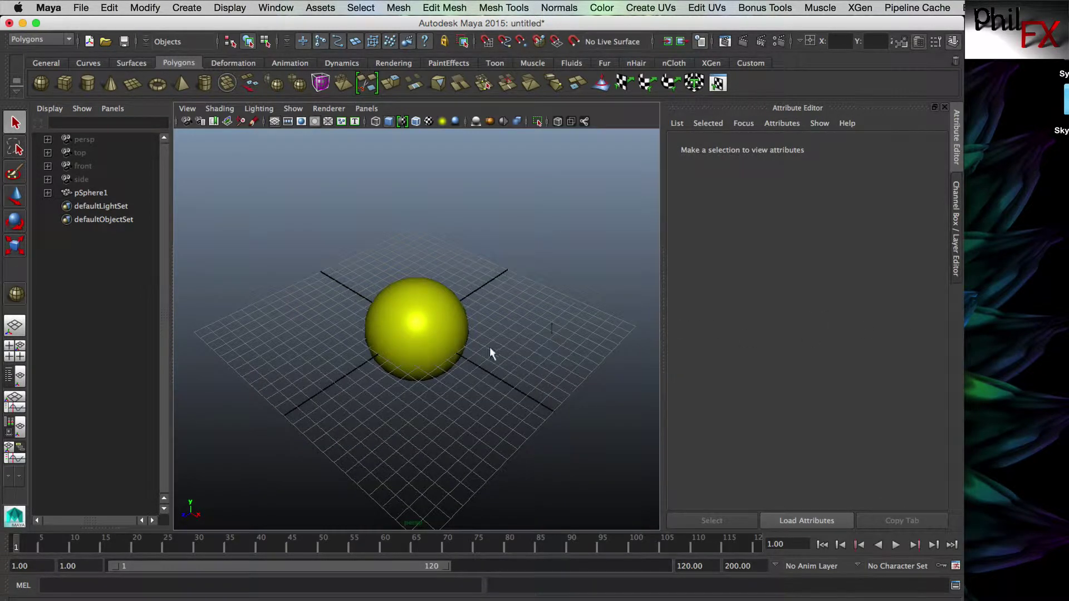
left_click_drag(475, 370, 478, 370, "alt")
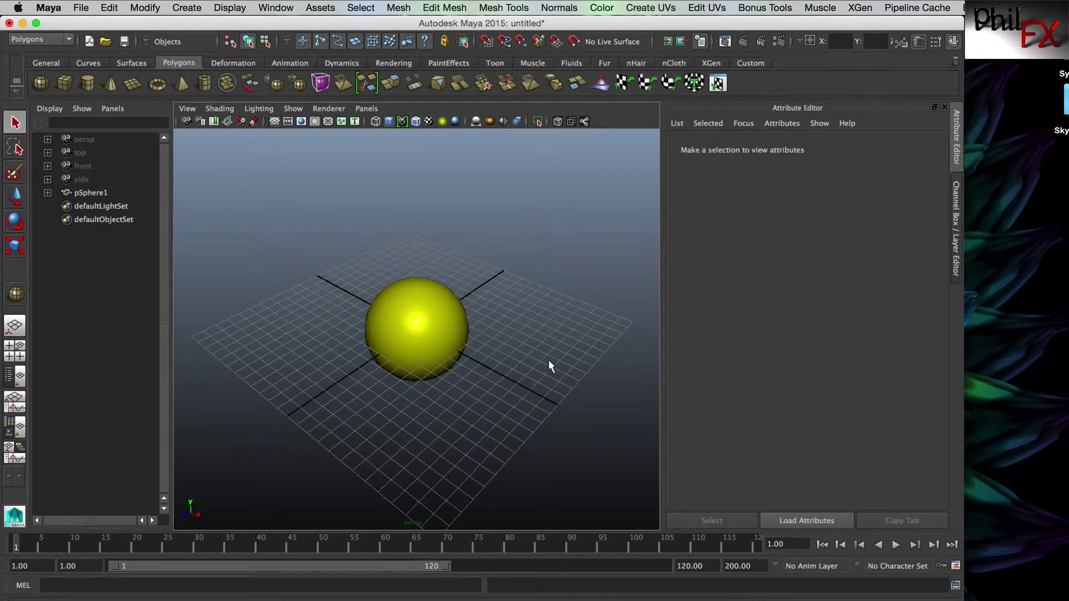
left_click_drag(549, 361, 524, 292, "alt")
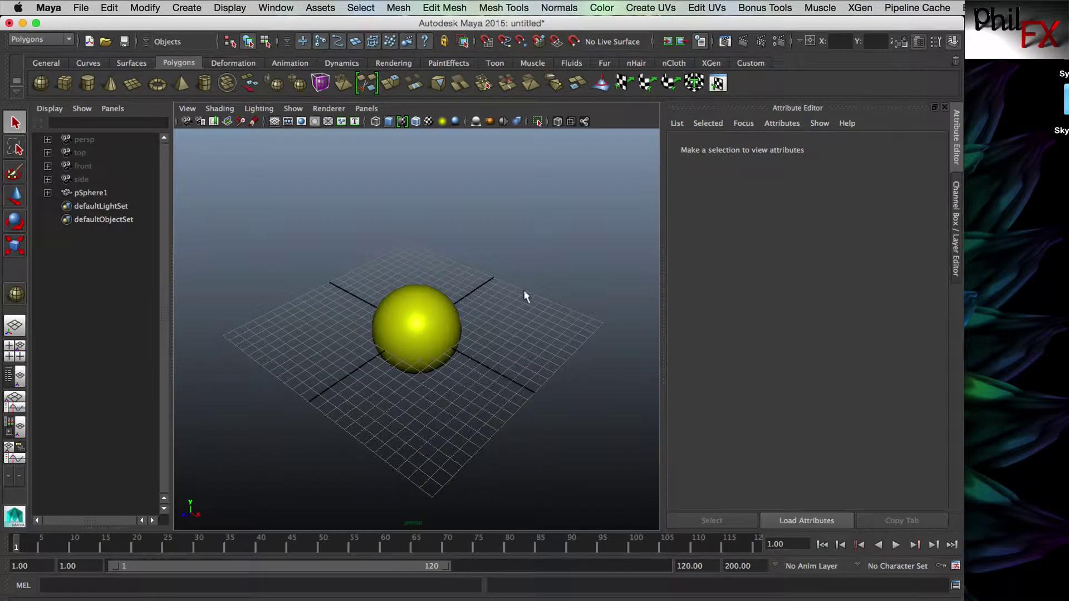
double_click(92, 193)
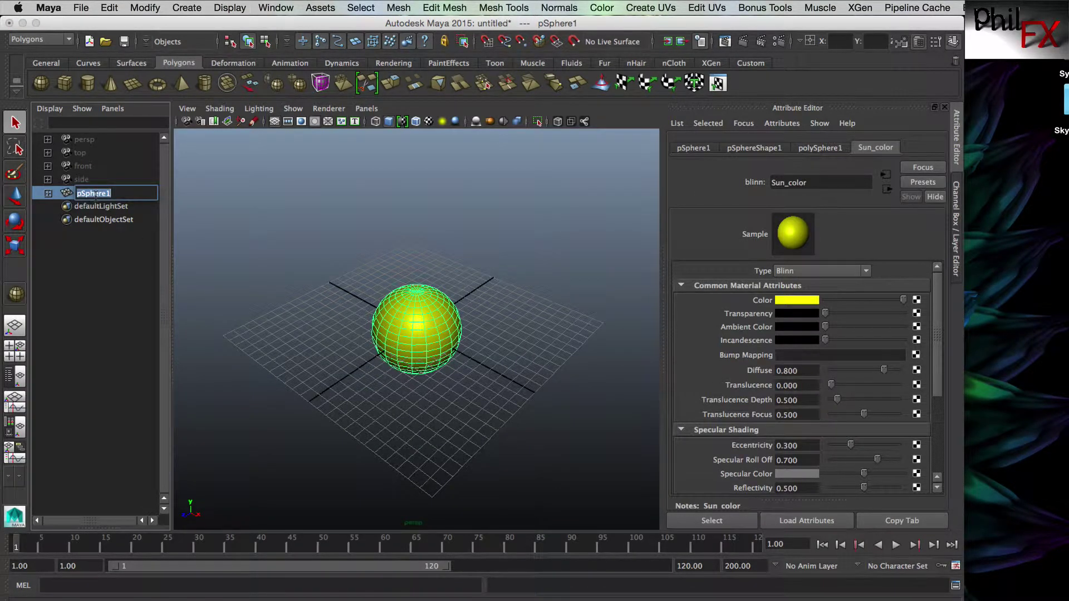
type("Sun")
key("Return")
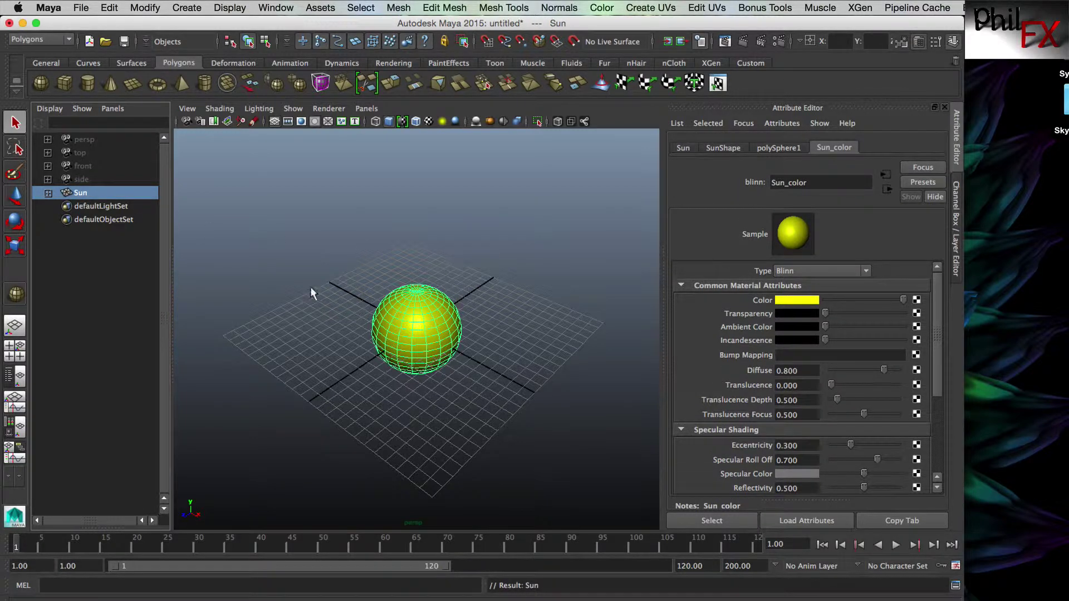
Create a second, much smaller polygon sphere on the grid, away from the Sun near the grid's edge.
left_click(554, 267)
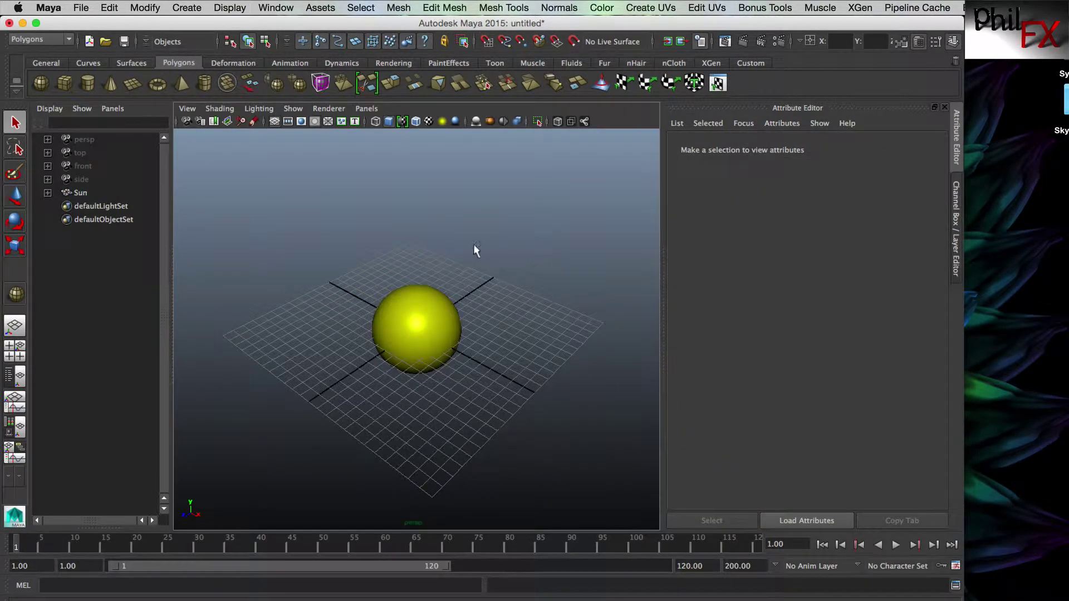
left_click(40, 83)
left_click_drag(502, 388, 519, 389)
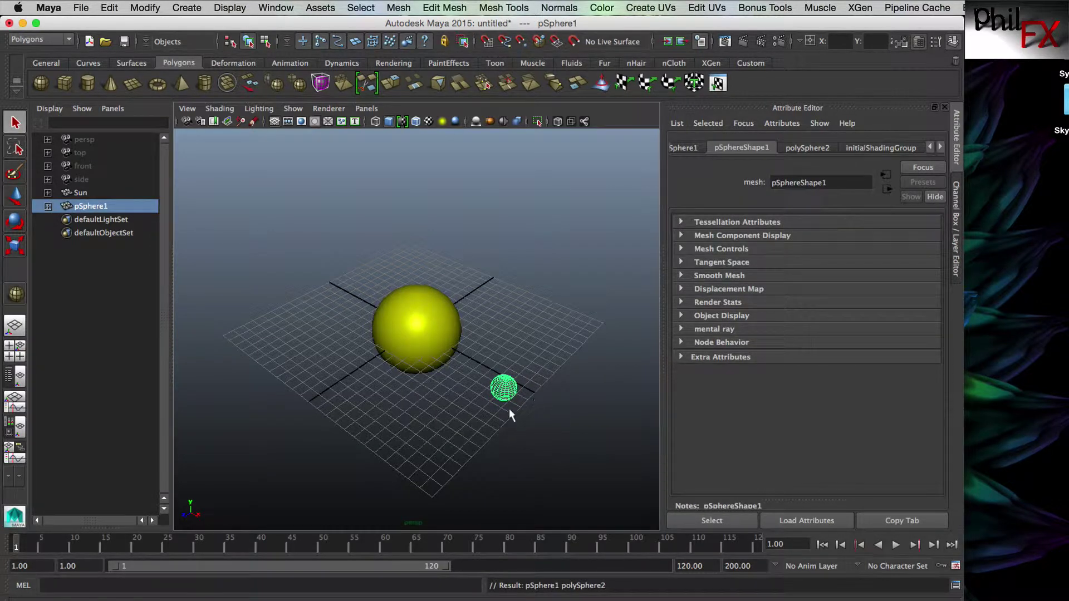
Assign a new Blinn material to the small sphere and name the material Earth_Color.
scroll(525, 399, "up", 3)
middle_click_drag(566, 401, 555, 344, "alt")
left_click_drag(555, 345, 537, 411, "alt")
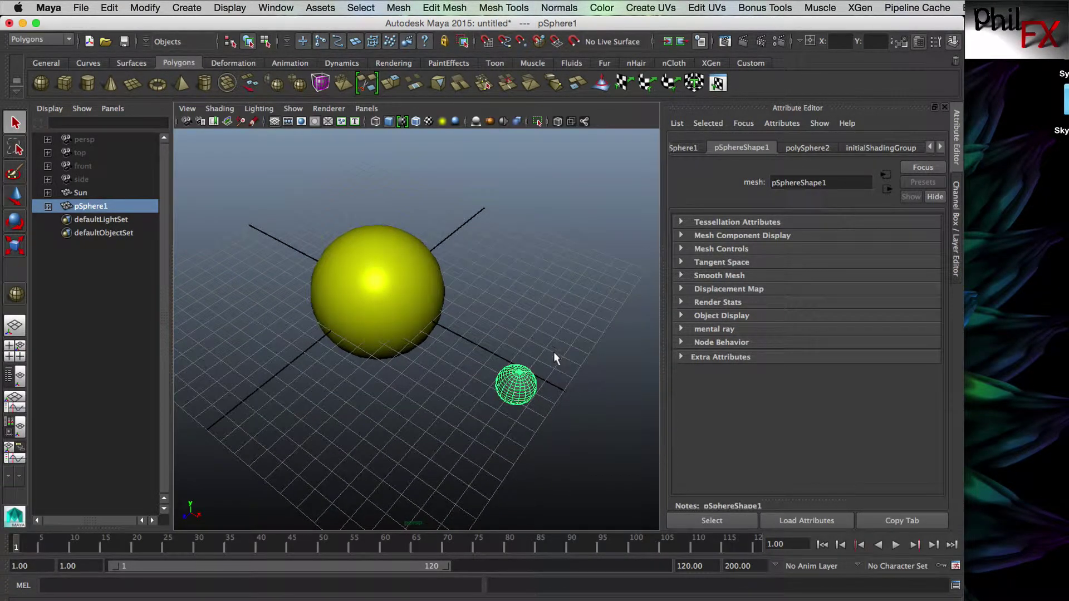
right_click(518, 384)
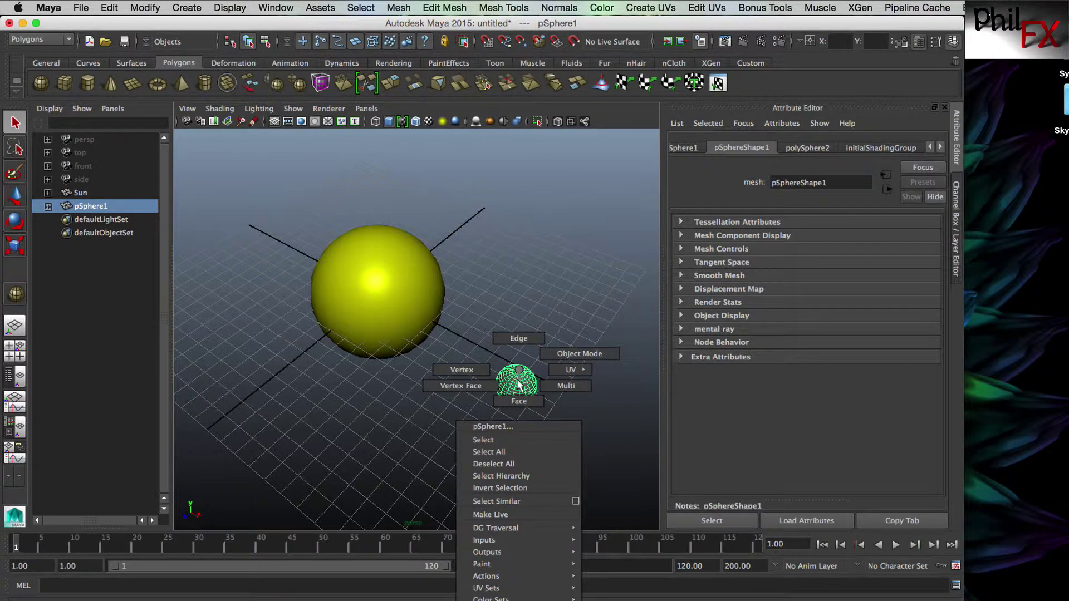
left_click(490, 599)
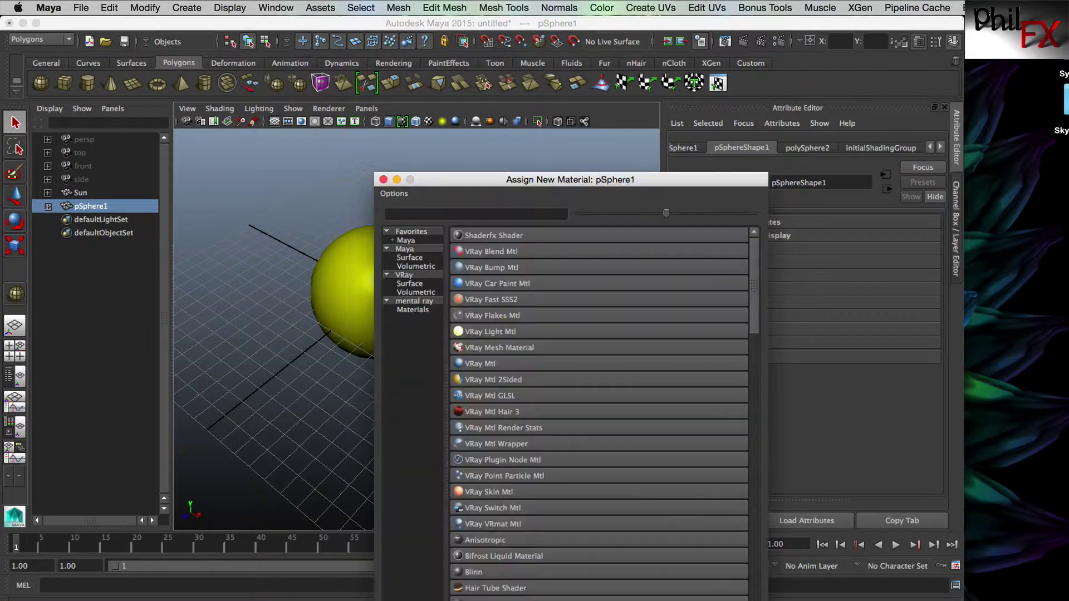
left_click(406, 240)
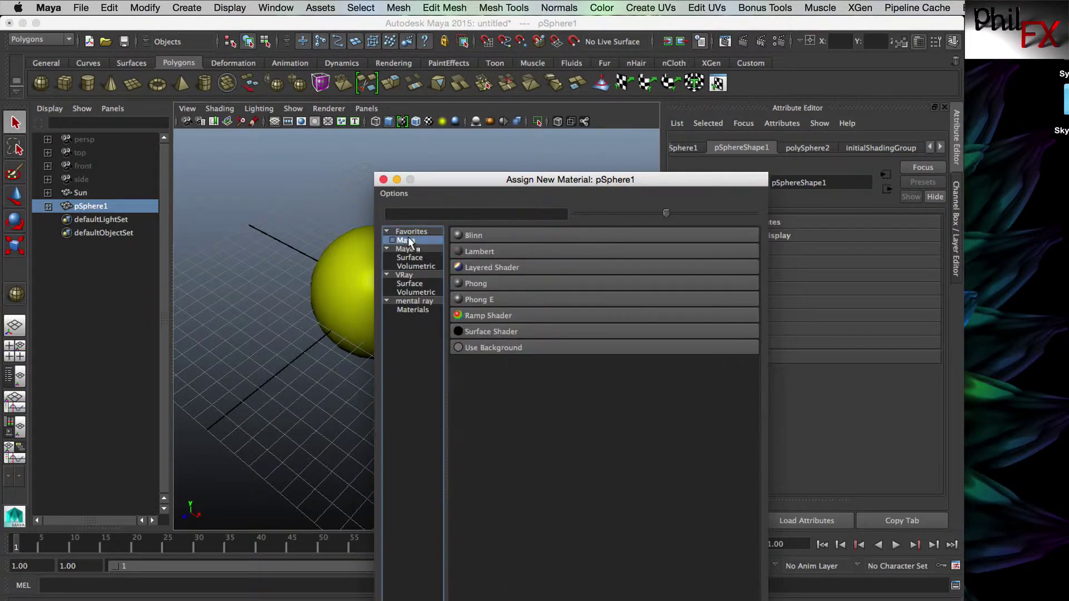
left_click(472, 235)
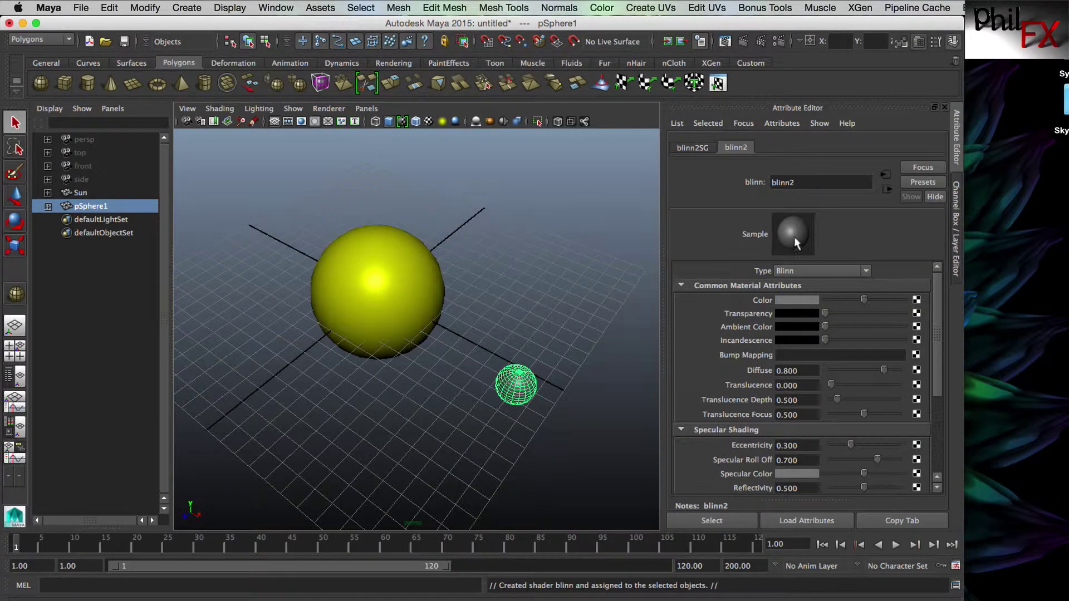
left_click(795, 182)
double_click(785, 182)
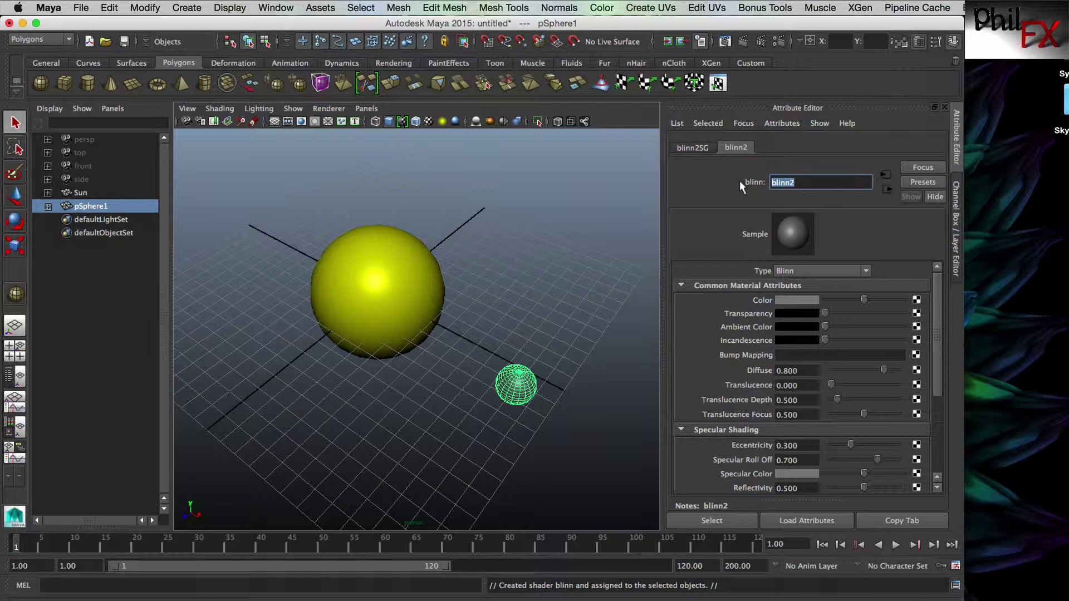
type("Earth_Color")
key("Return")
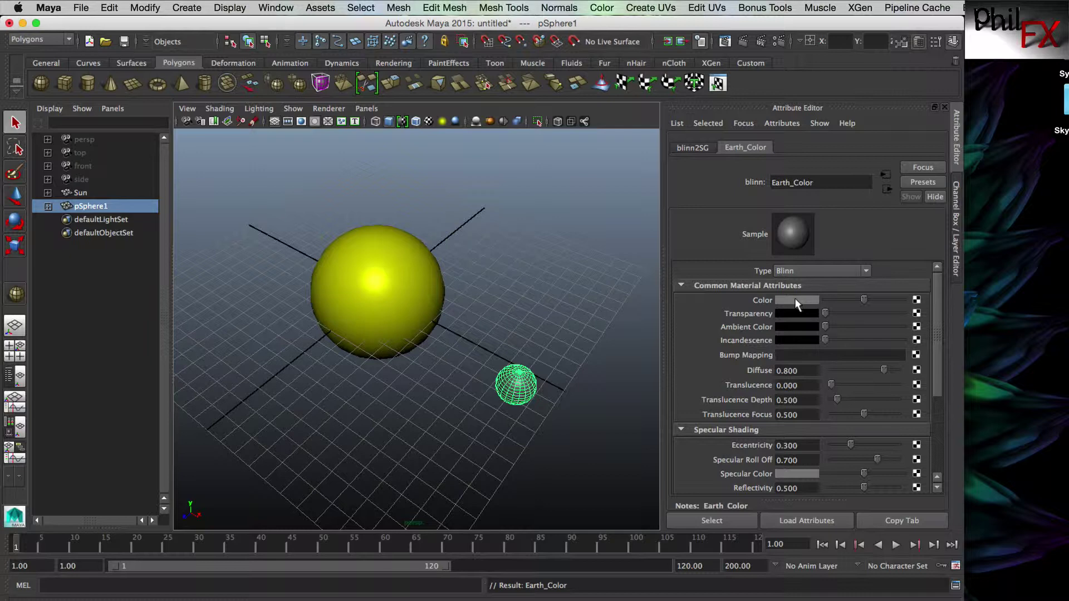
Map a Checker 2D texture to the Color attribute of the Earth_Color material.
left_click(917, 300)
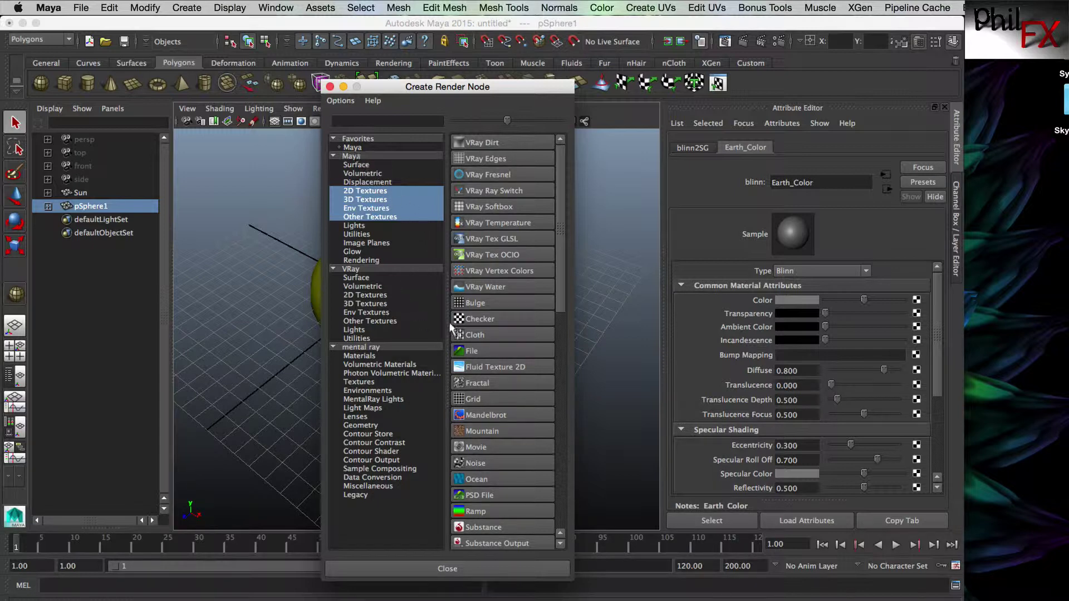
left_click(371, 191)
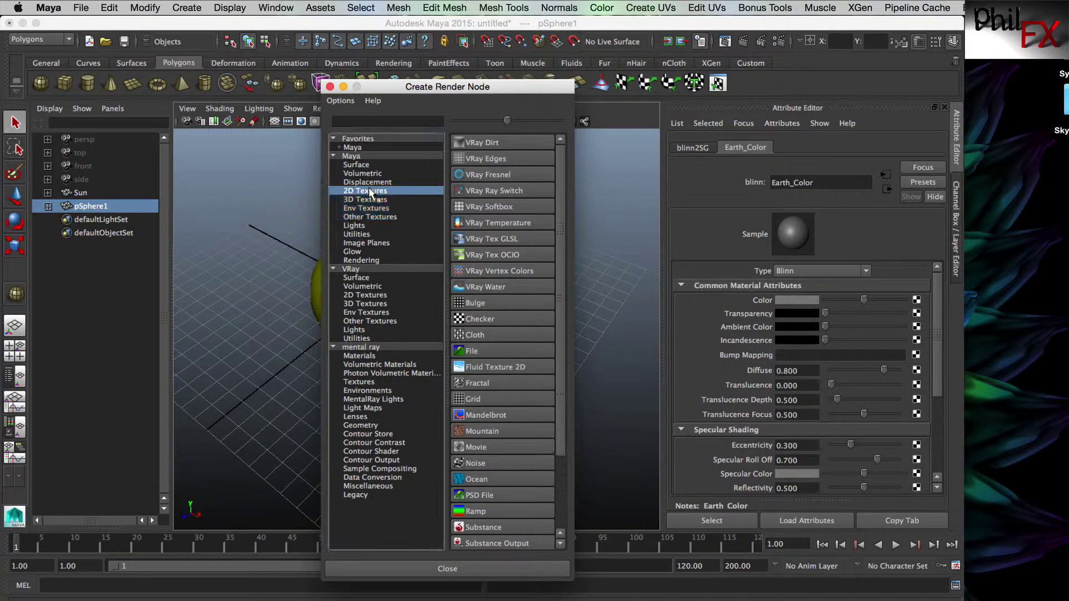
left_click(484, 315)
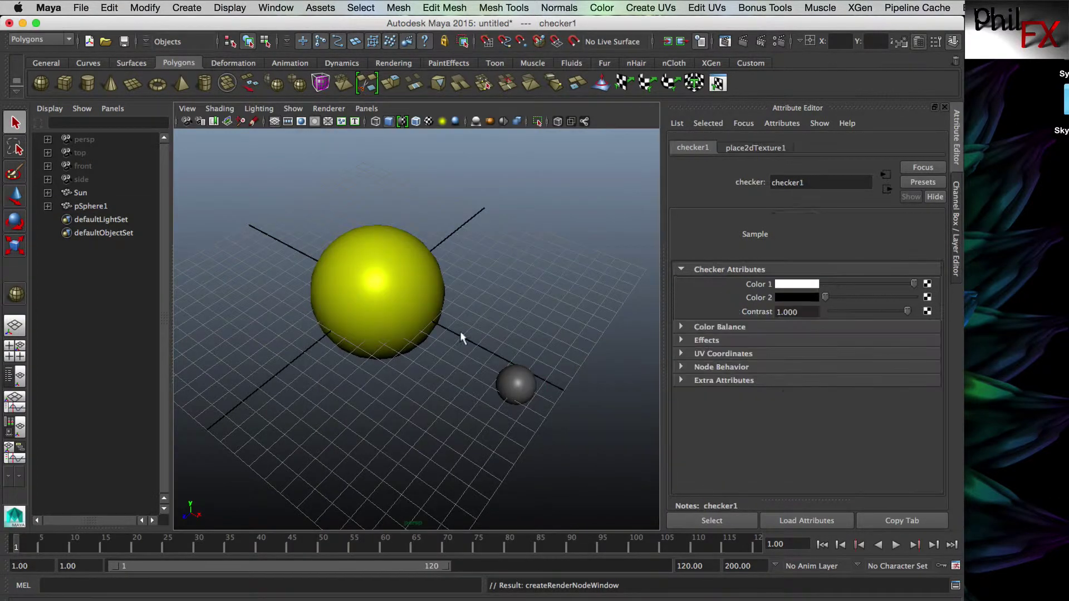
Set the checker texture's Color 1 to red and Color 2 to blue, and clear the selection.
left_click(792, 285)
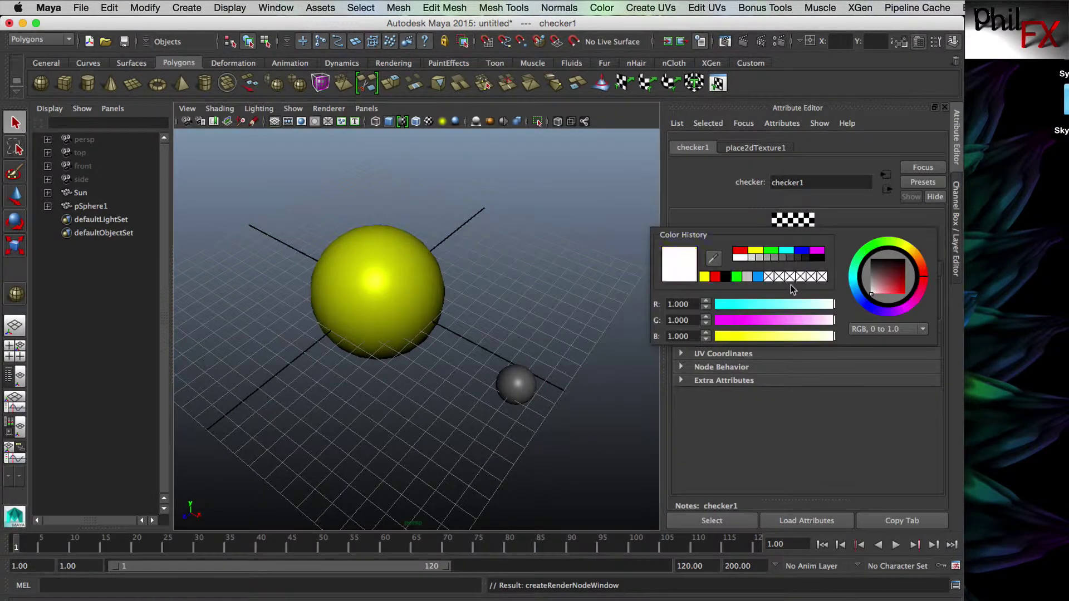
left_click(740, 250)
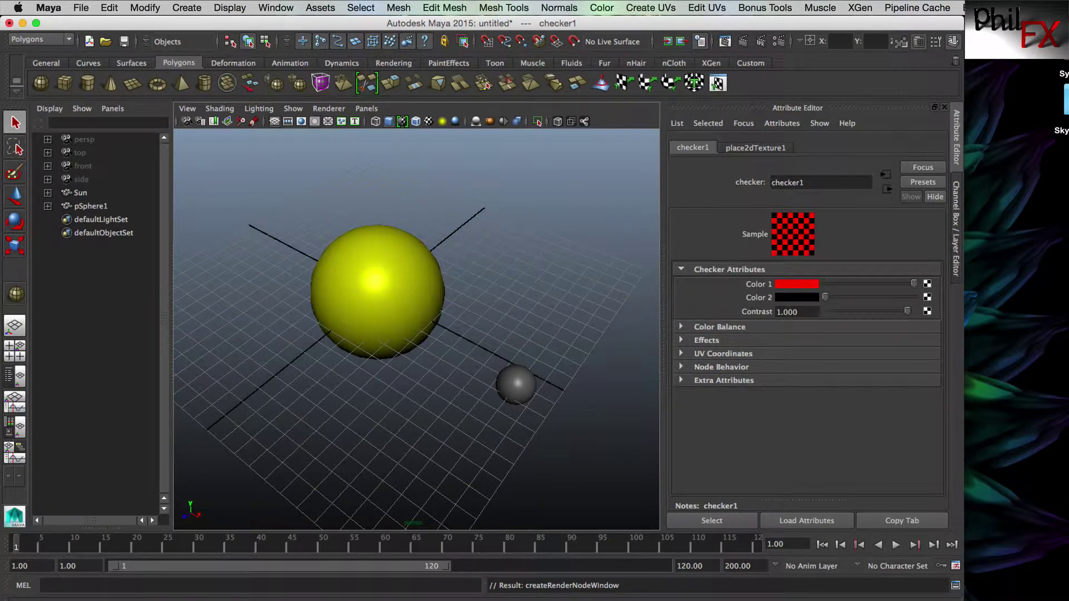
left_click(792, 299)
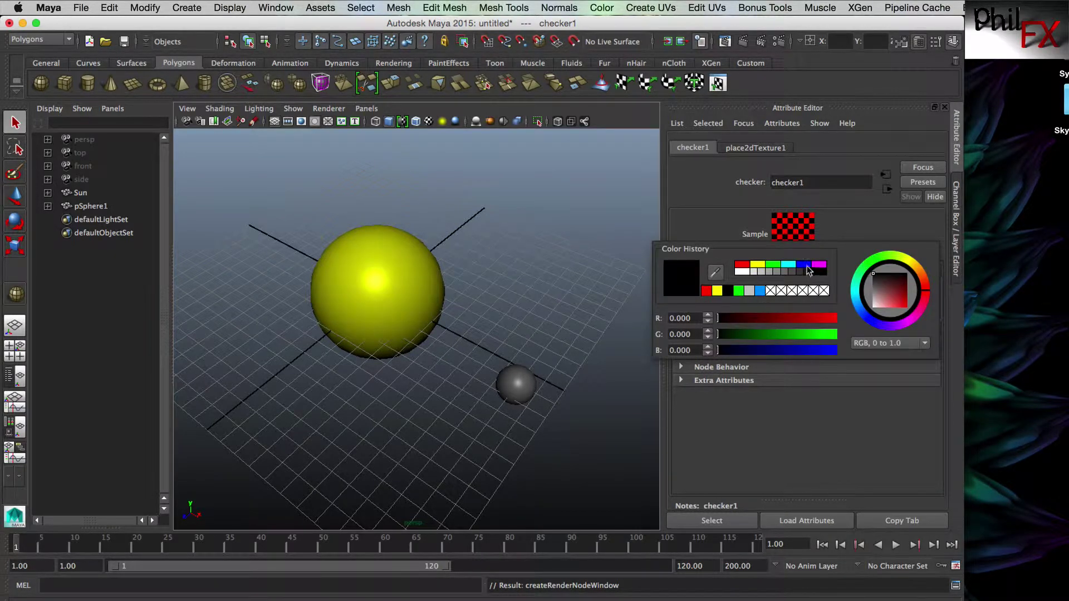
left_click(803, 264)
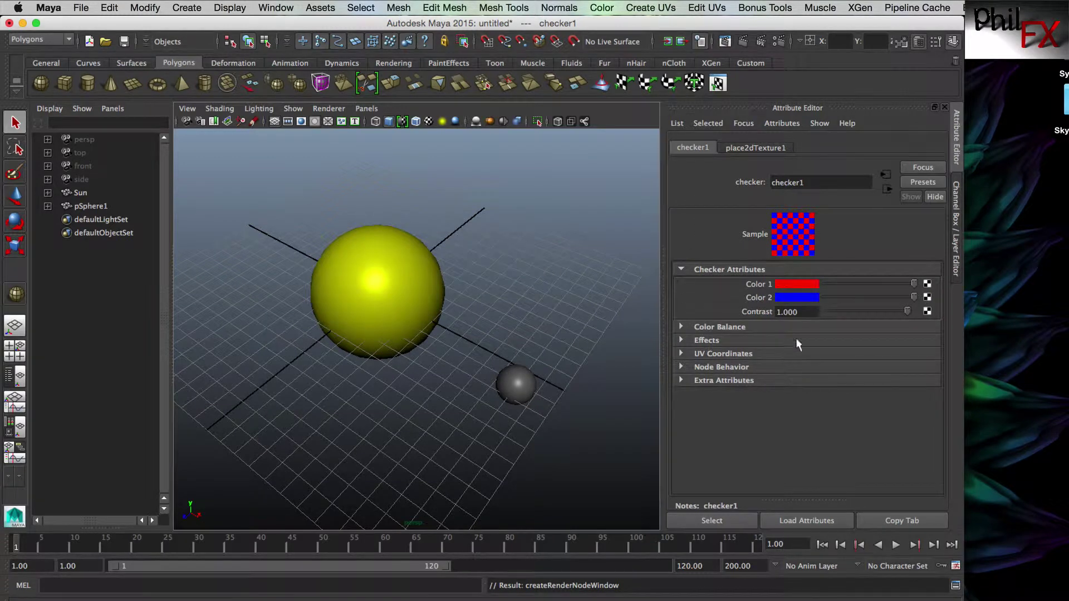
left_click(579, 344)
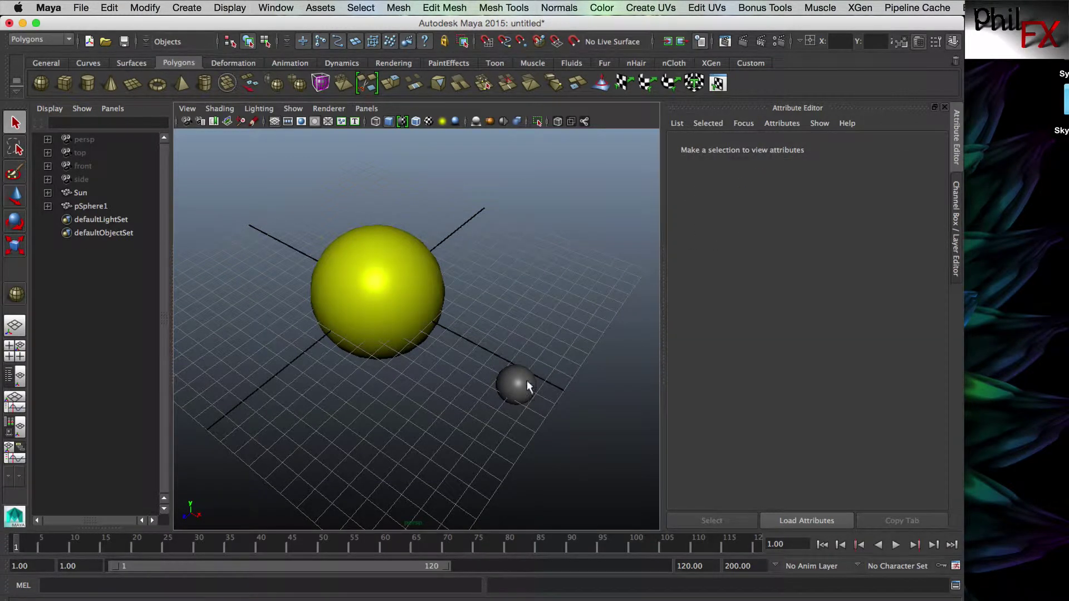
Switch the viewport to textured shading to display the checker texture on the small sphere.
left_click(527, 380)
left_click(564, 337)
key("6")
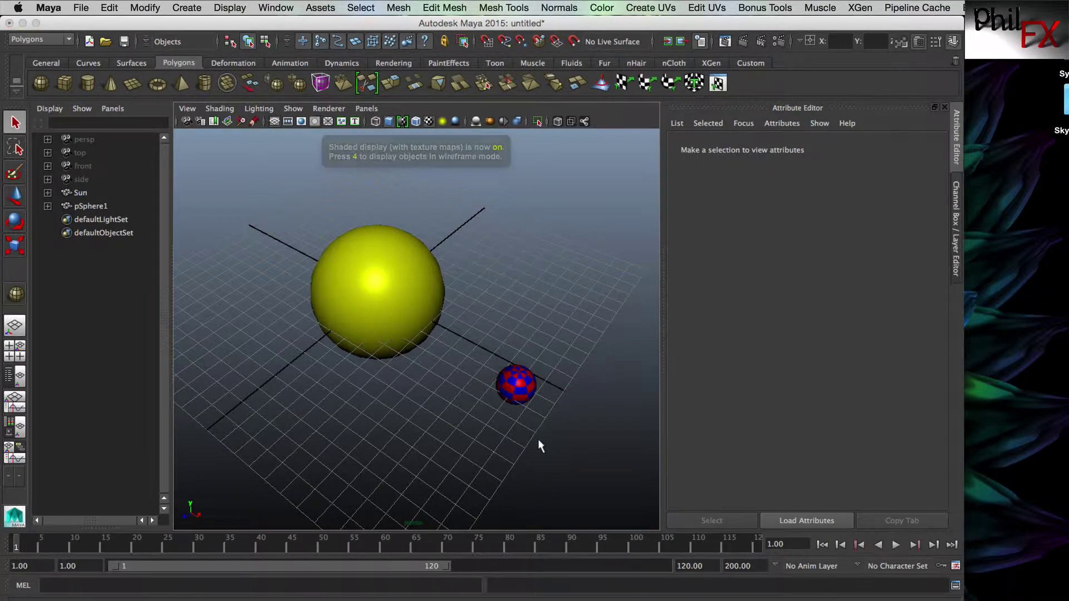
Set the small sphere's Translate X, Y and Z to 0, centring it at the origin.
left_click(523, 373)
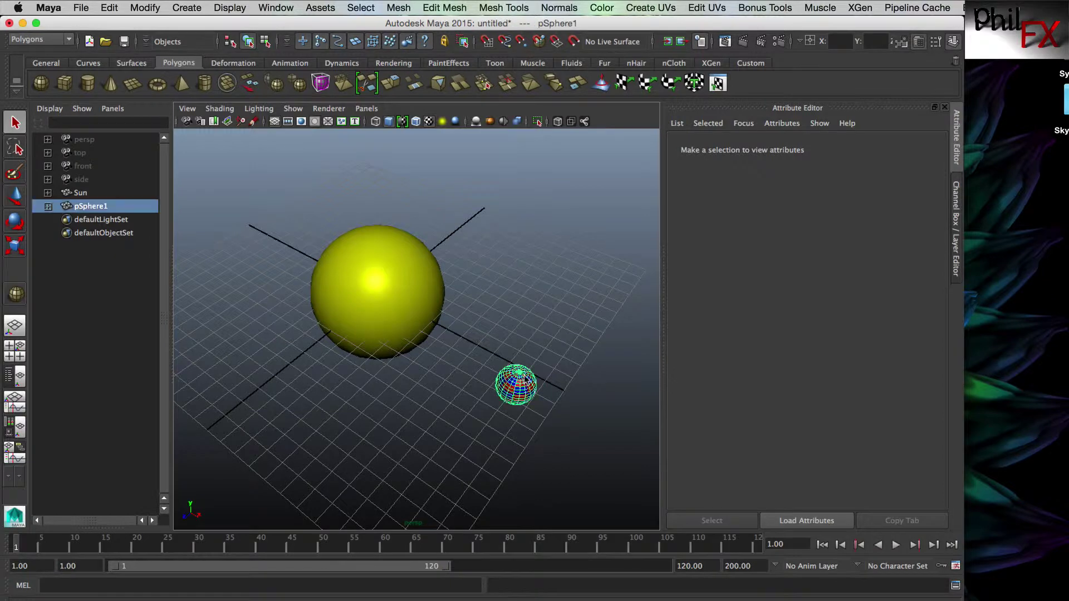
left_click(956, 198)
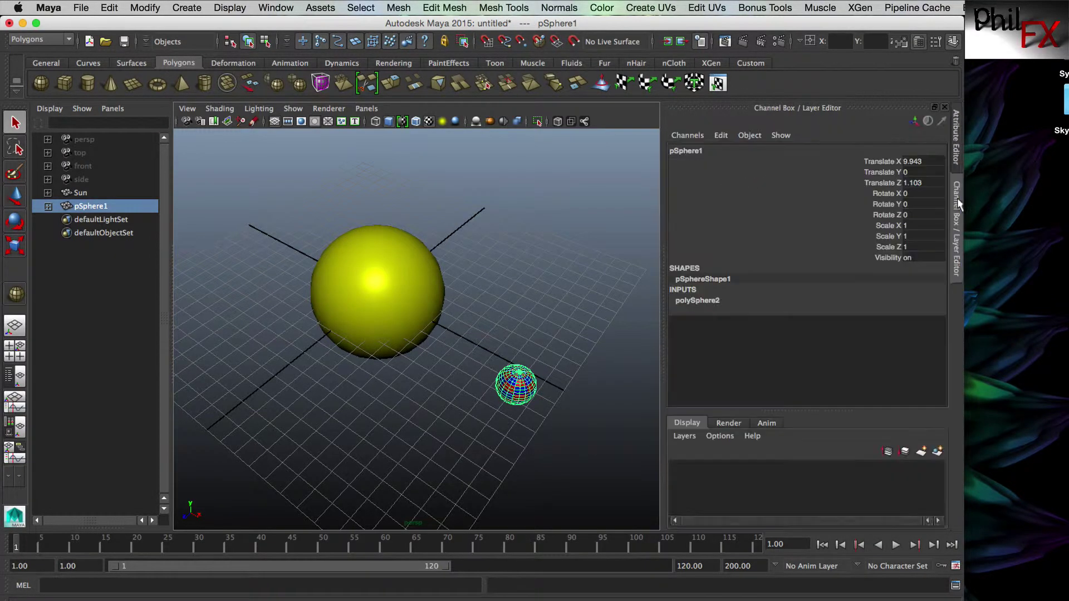
left_click_drag(921, 160, 923, 181)
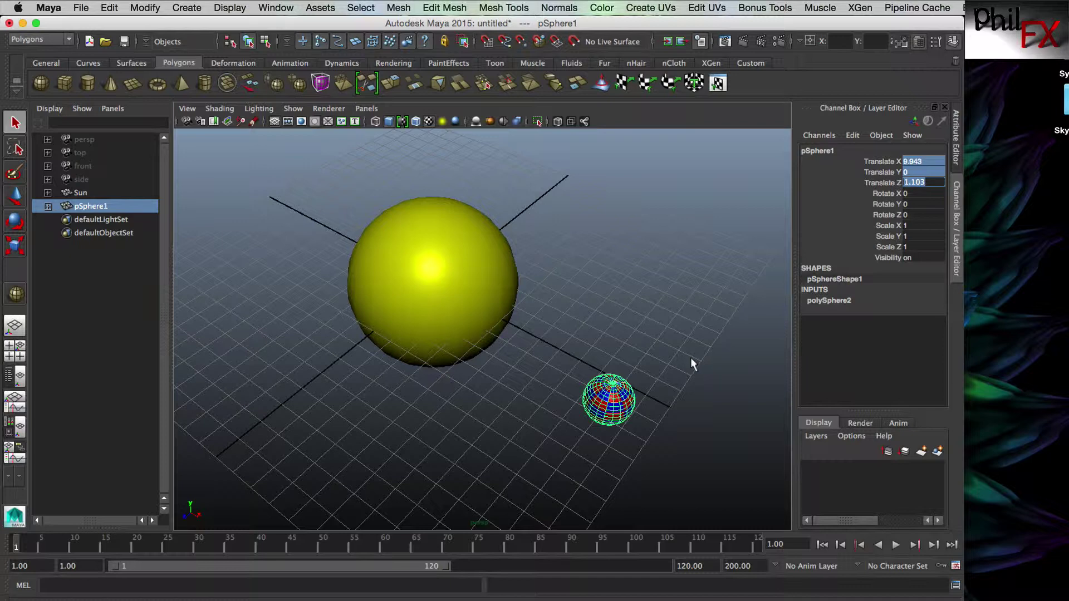
type("0")
key("Return")
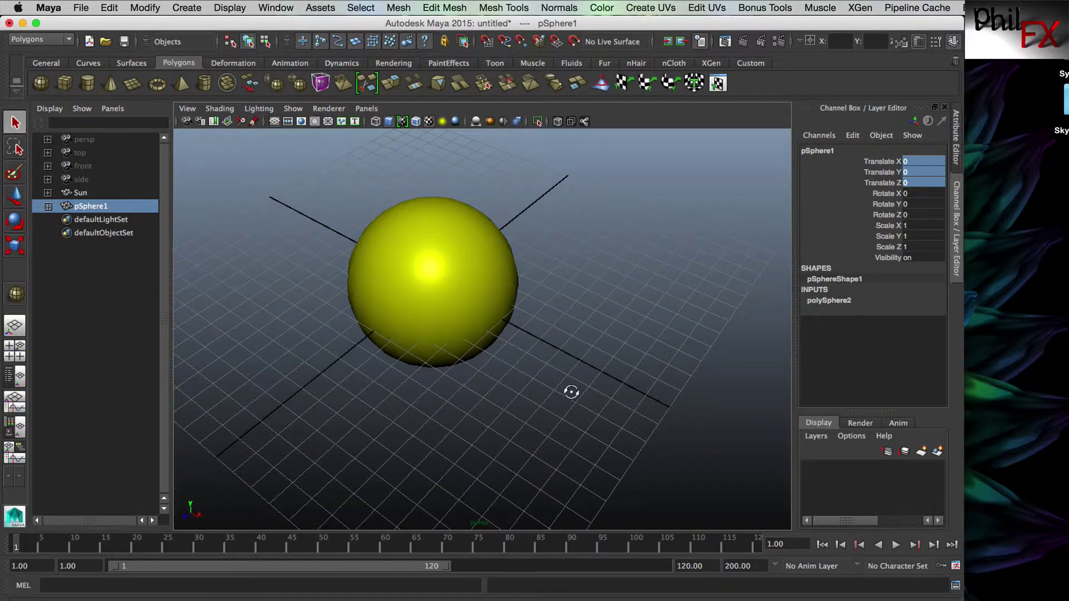
Rename the pSphere1 object to Earth.
left_click_drag(571, 392, 651, 269, "alt")
left_click(651, 269)
left_click(463, 255)
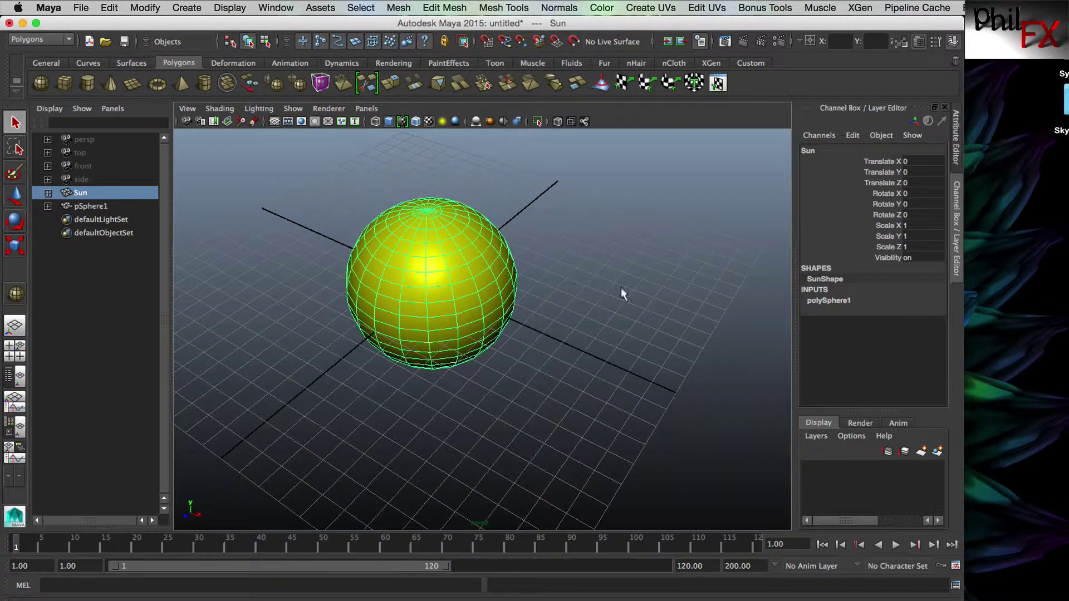
double_click(84, 205)
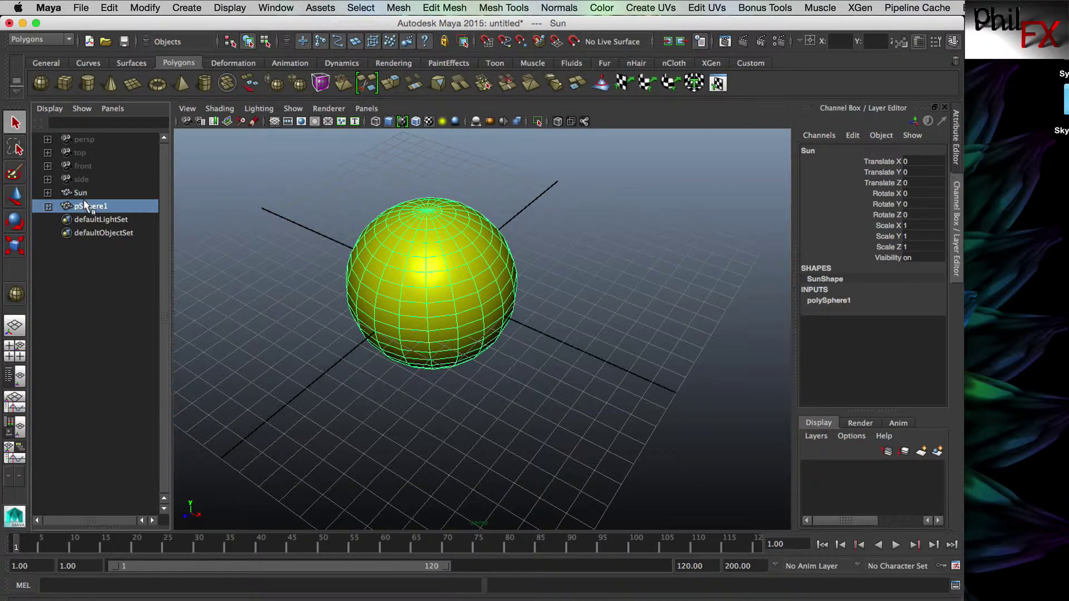
type("Ea")
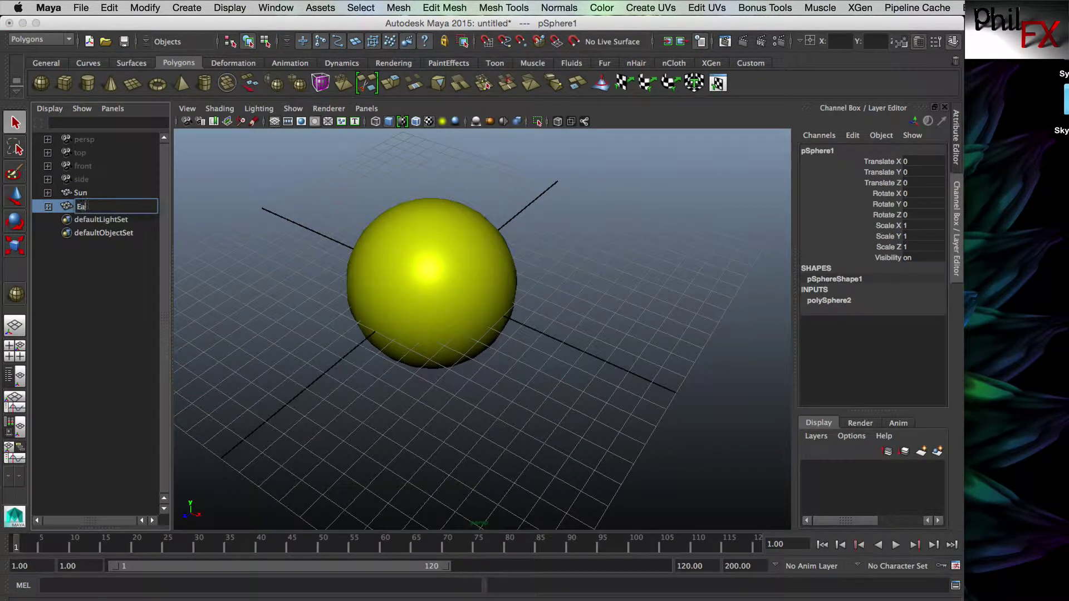
type("rth")
key("Return")
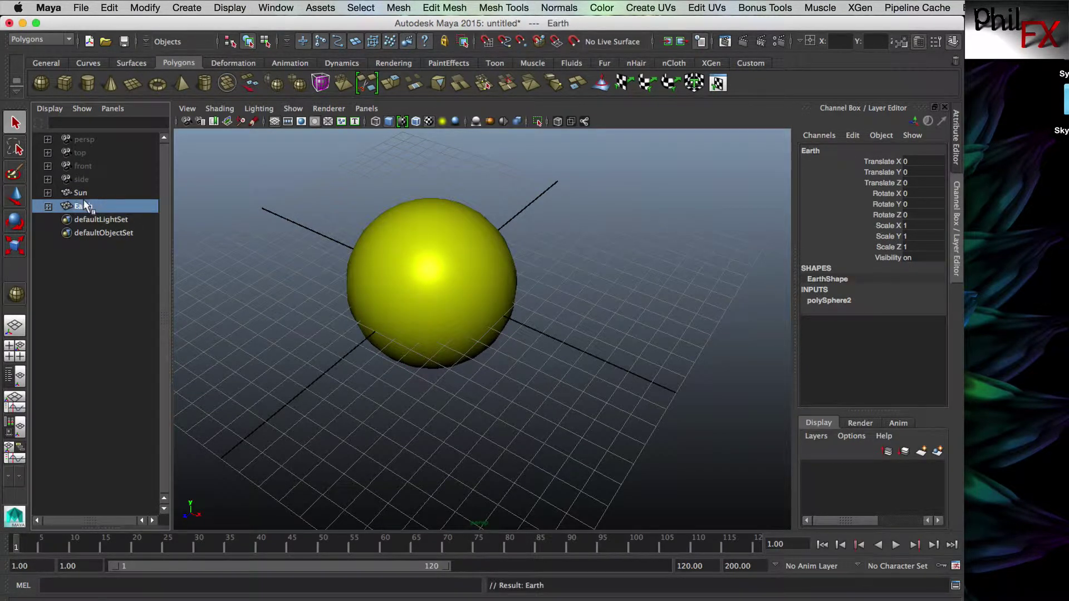
Move Earth along the X axis with grid snapping to Translate X 10 and clear the selection.
key("w")
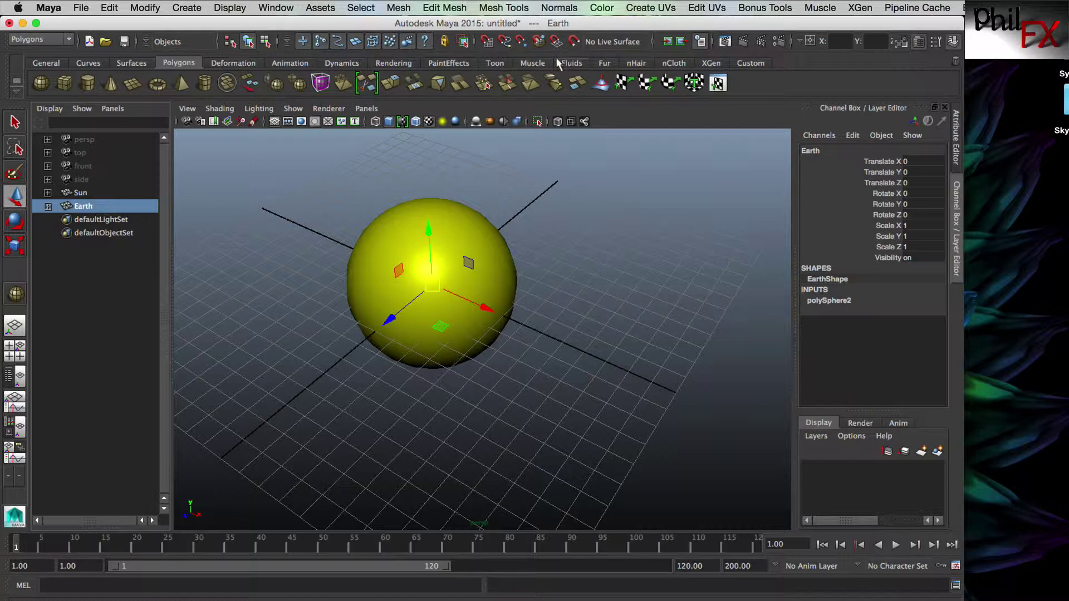
left_click(485, 42)
left_click_drag(488, 310, 626, 362)
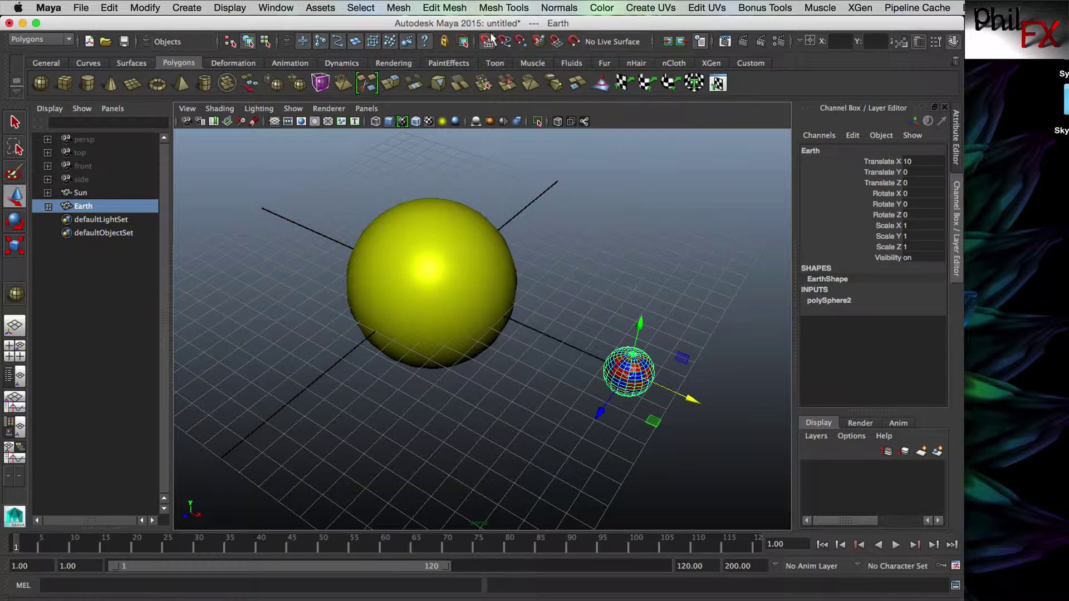
left_click(729, 312)
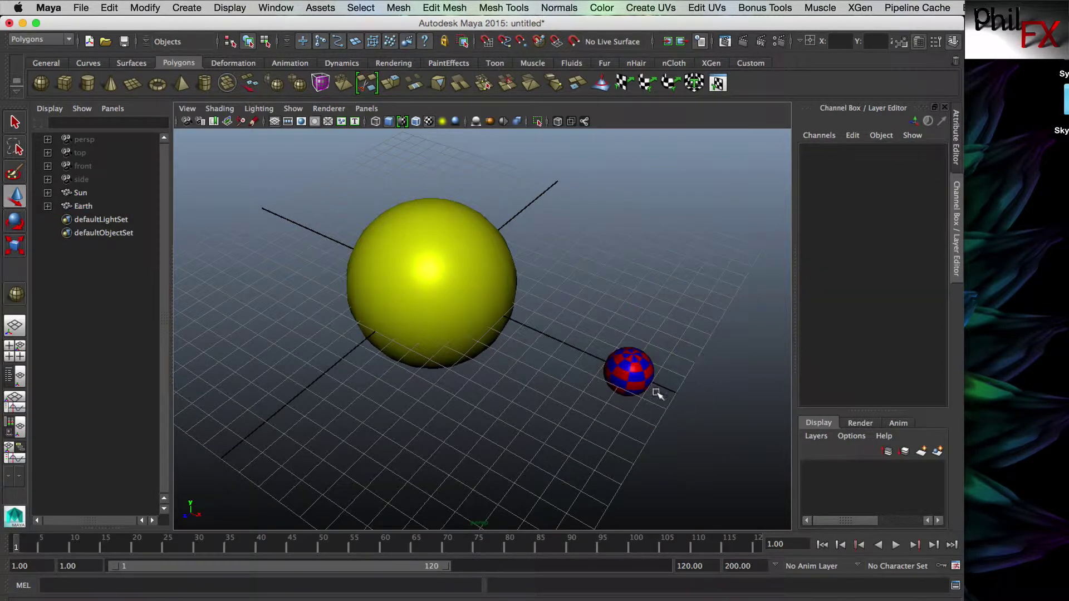
Set the animation end time to frame 120, with Earth selected.
left_click_drag(636, 389, 607, 394, "alt")
right_click_drag(606, 394, 504, 429, "alt")
left_click_drag(503, 430, 558, 395, "alt")
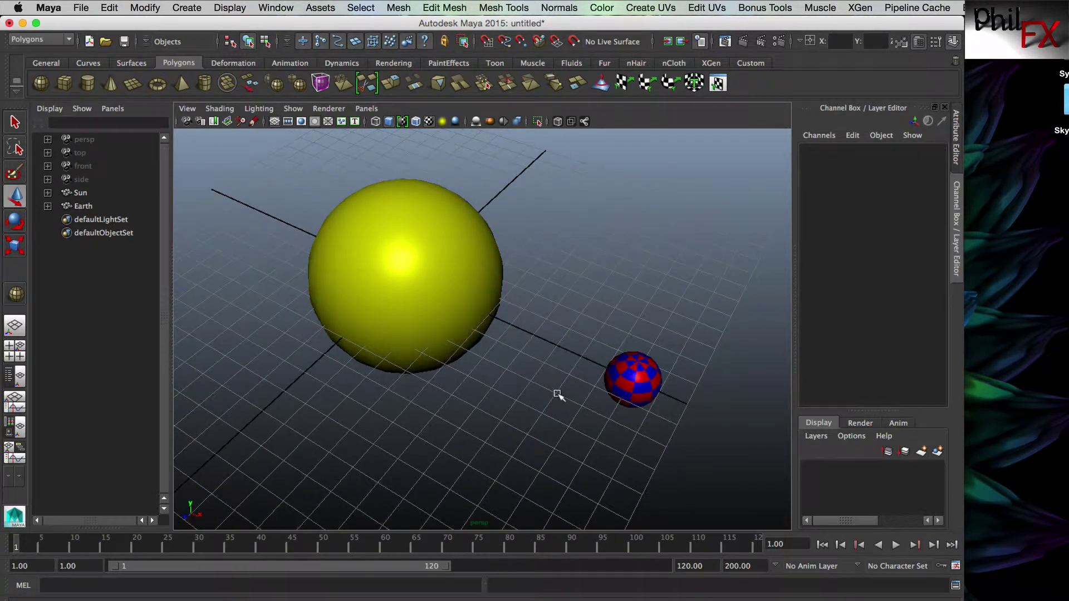
left_click(78, 206)
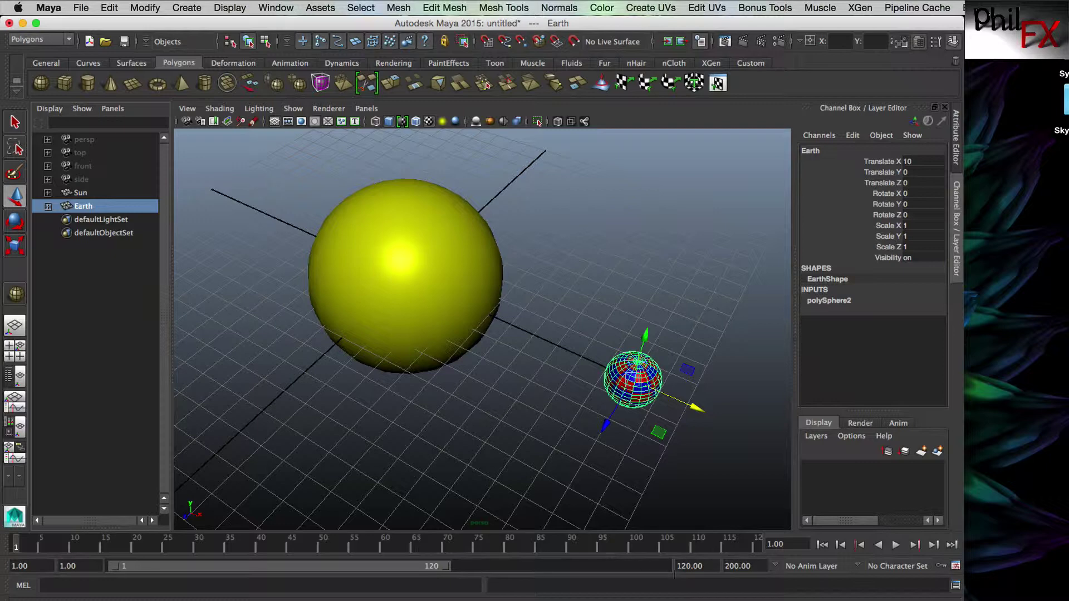
double_click(738, 566)
type("120")
key("Return")
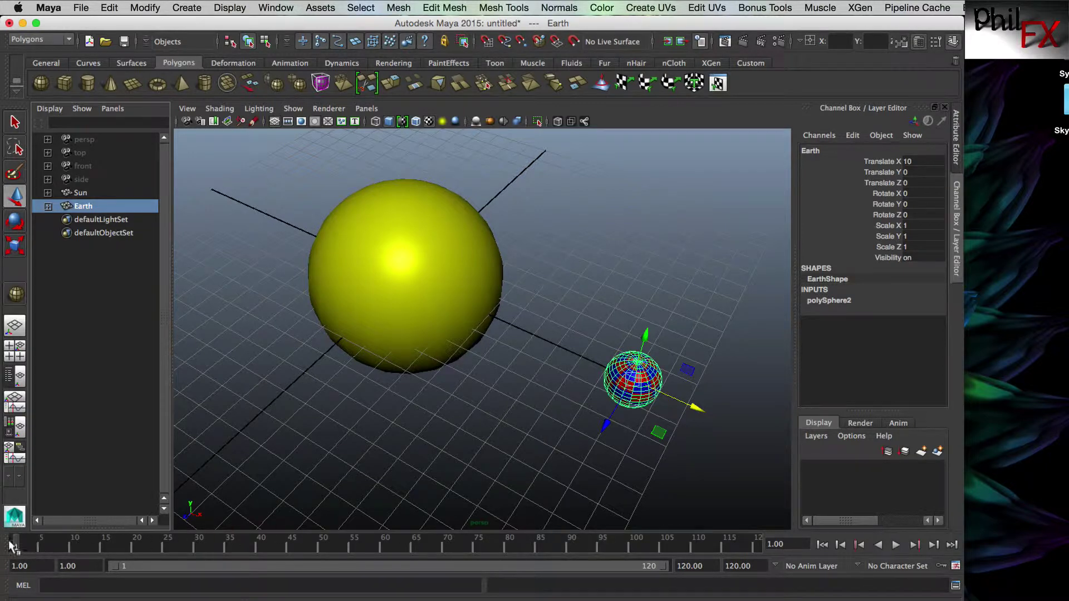
Play the timeline briefly, stop the playback and clear the selection.
key("alt+v")
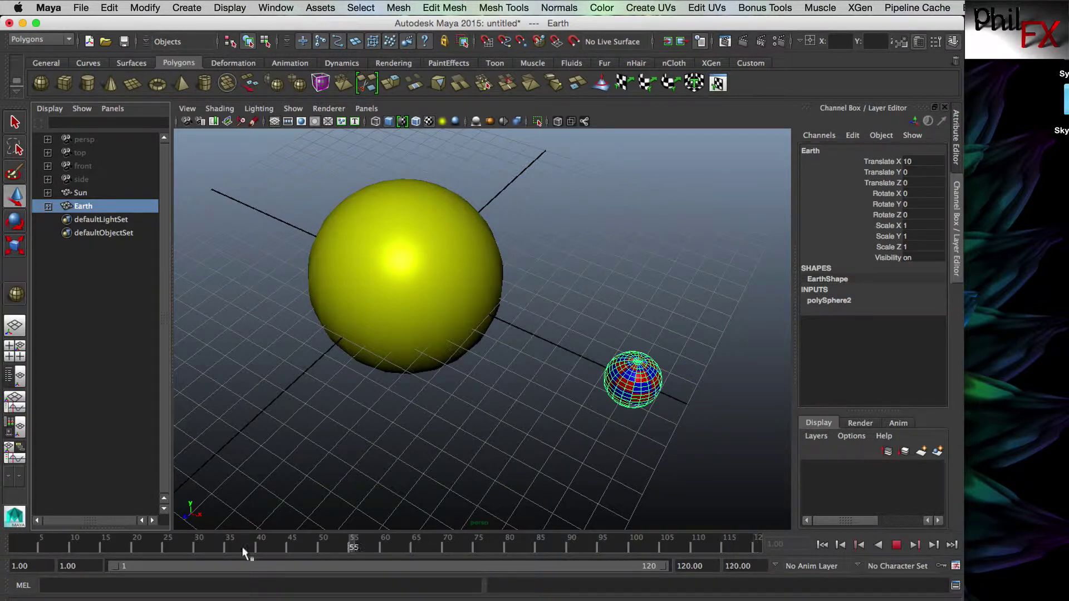
key("alt+v")
left_click(502, 439)
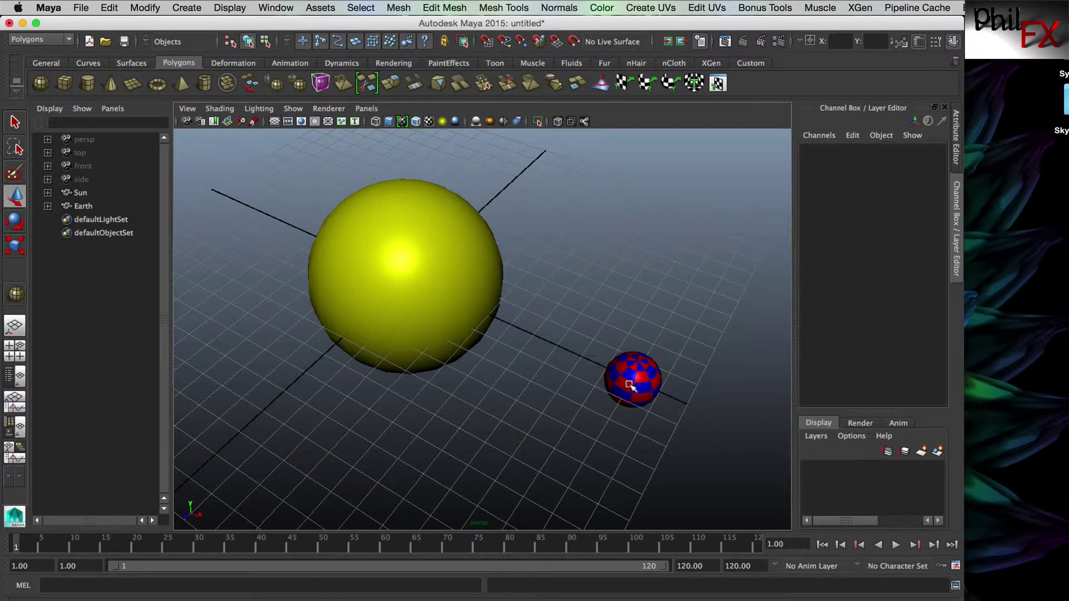
Key Earth's Rotate Y channel at 0 on frame 1 and clear the selection.
left_click(632, 384)
left_click(718, 298)
left_click(636, 384)
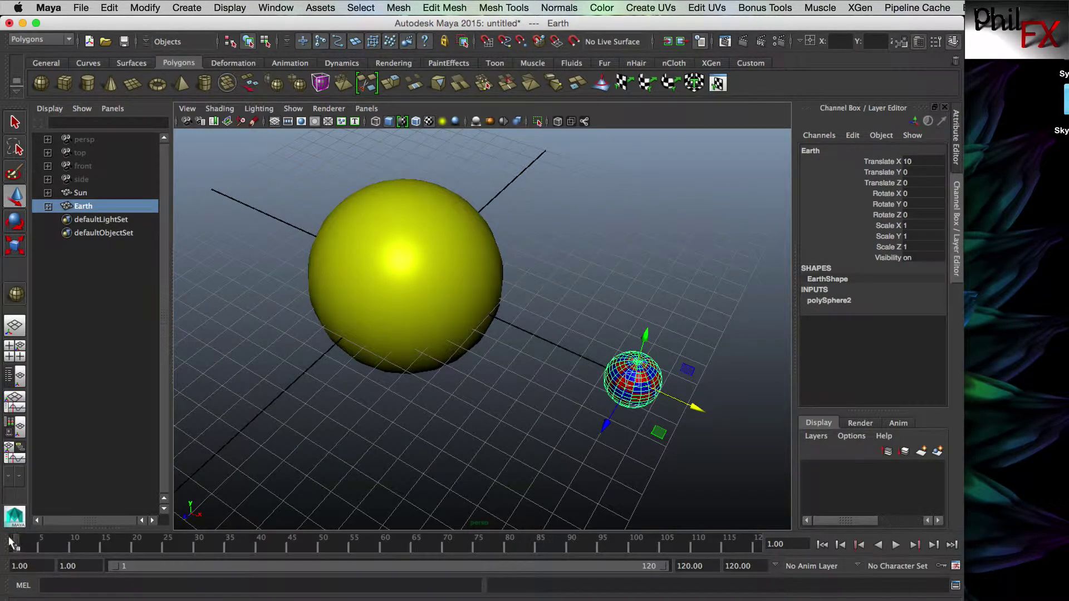
left_click(882, 204)
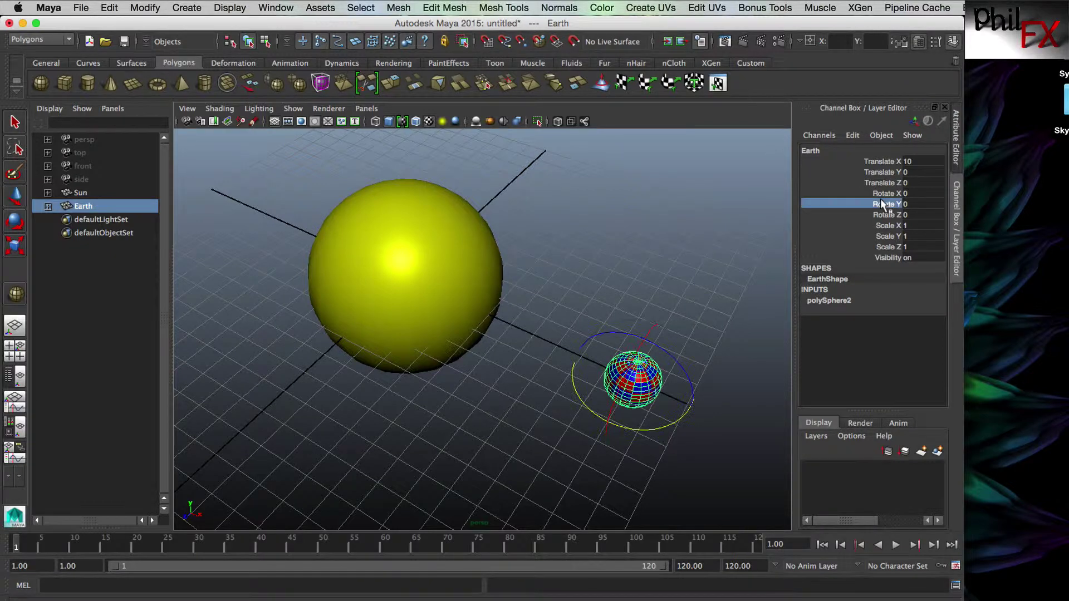
right_click(884, 203)
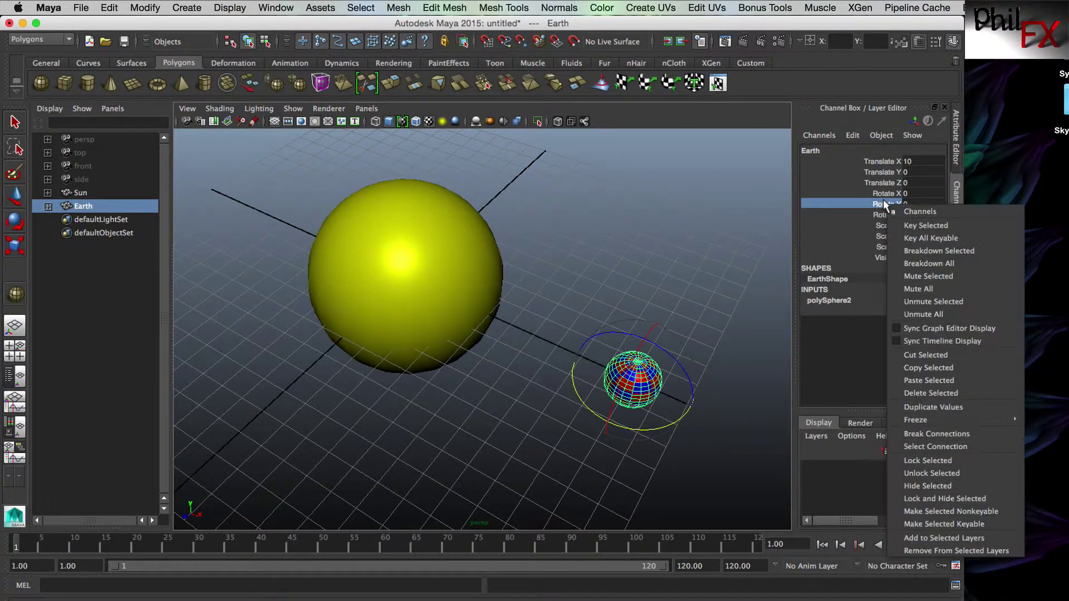
left_click(907, 225)
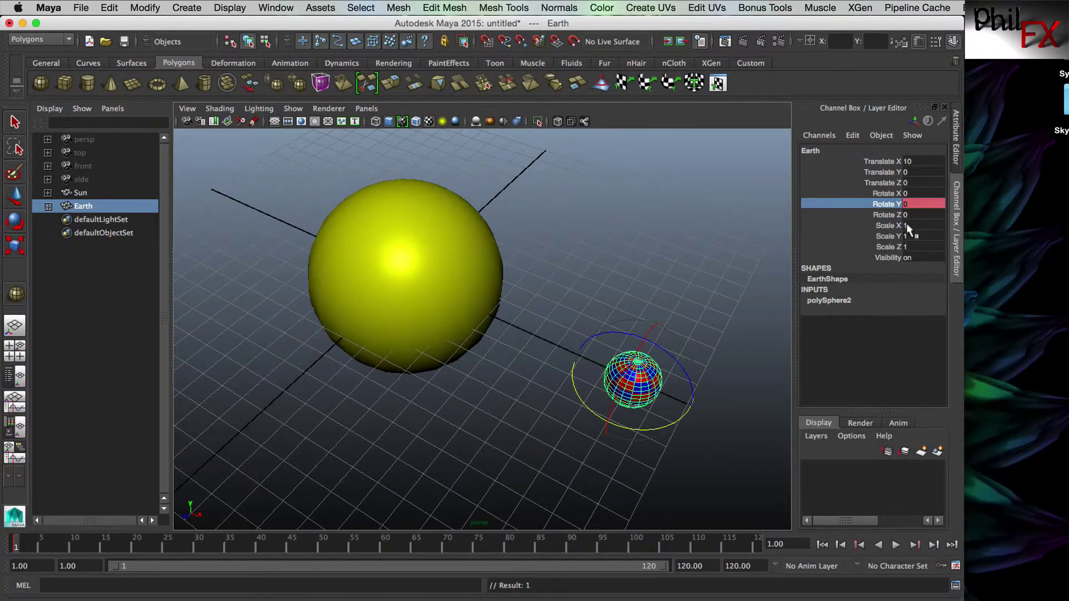
left_click(281, 464)
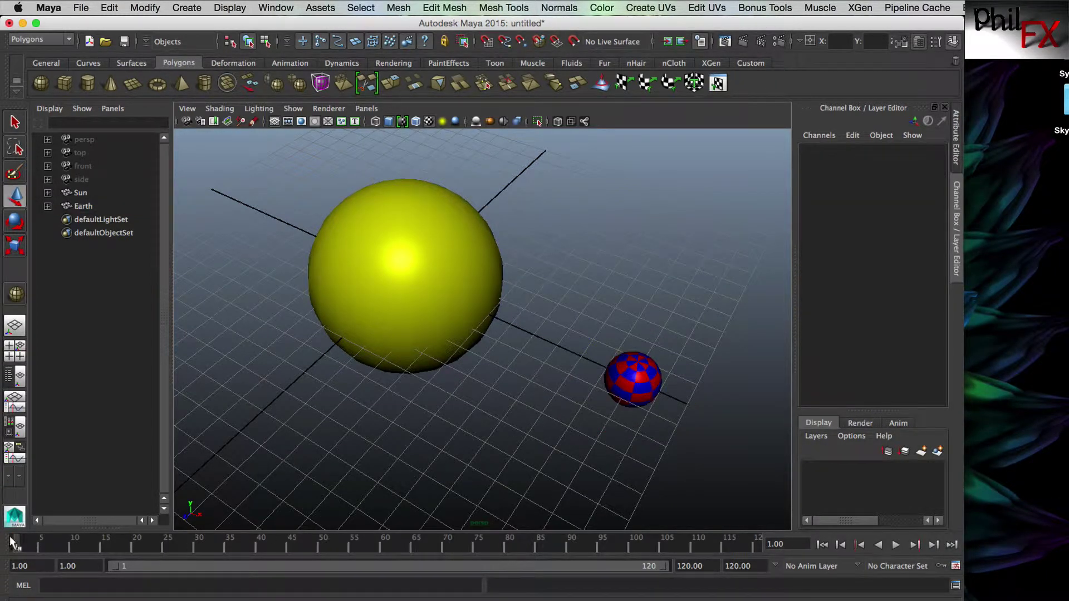
At frame 120, set Earth's Rotate Y to 1260 and key that channel.
key("alt+v")
left_click(633, 380)
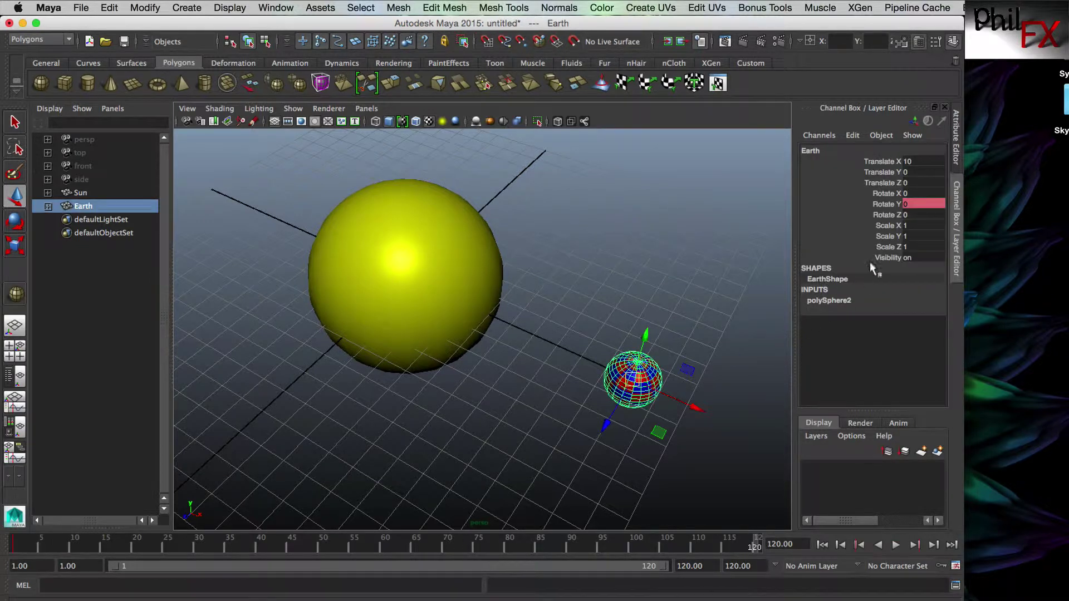
double_click(914, 205)
key("Return")
left_click(891, 204)
right_click(891, 204)
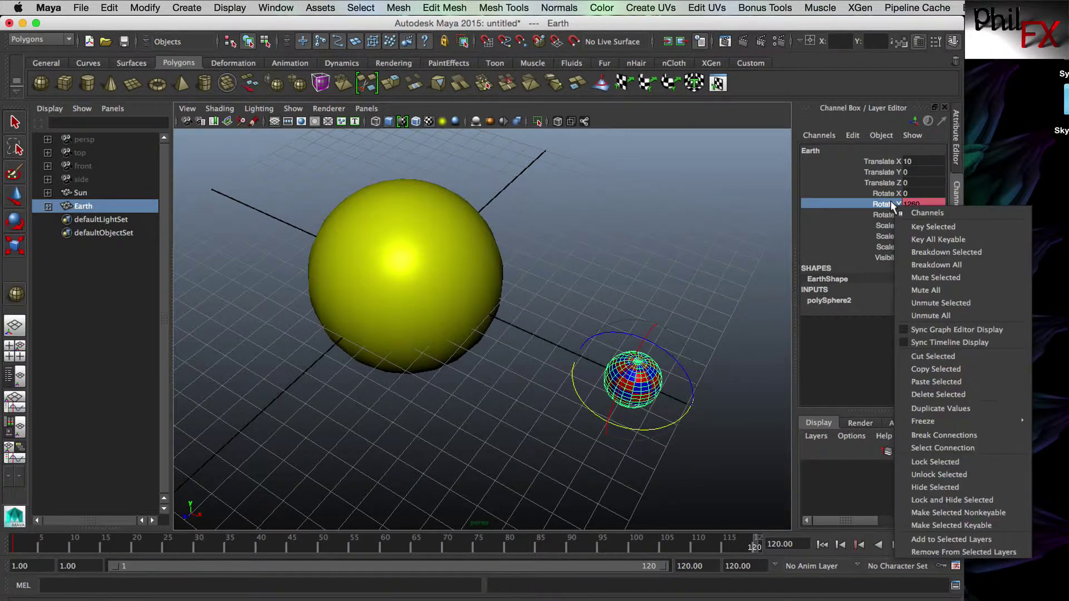
left_click(907, 223)
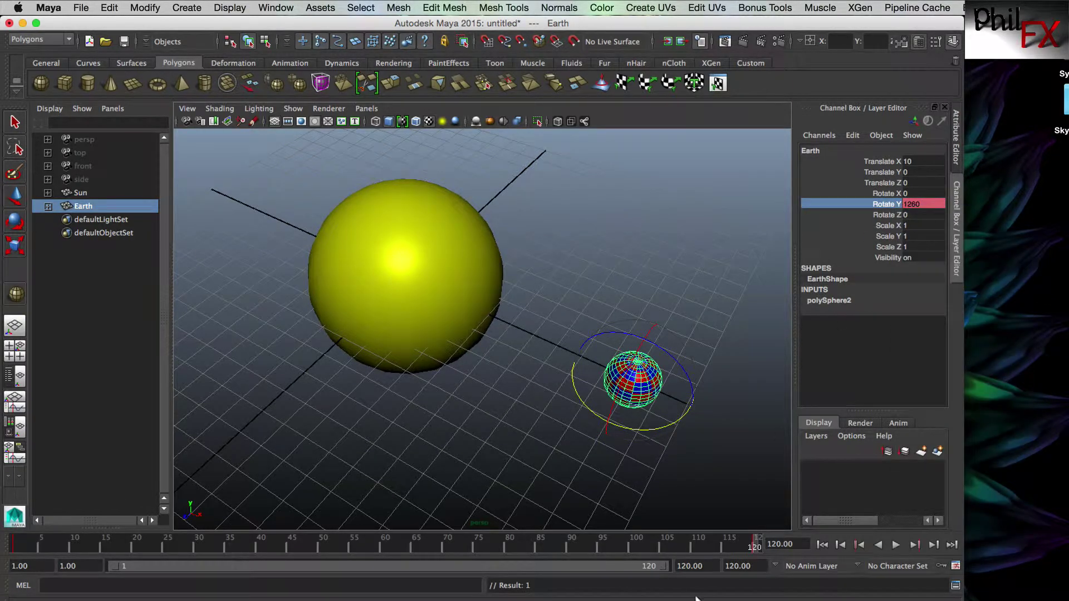
Clear the selection, play back Earth's spin and return the timeline to frame 1.
left_click(688, 521)
key("alt+v")
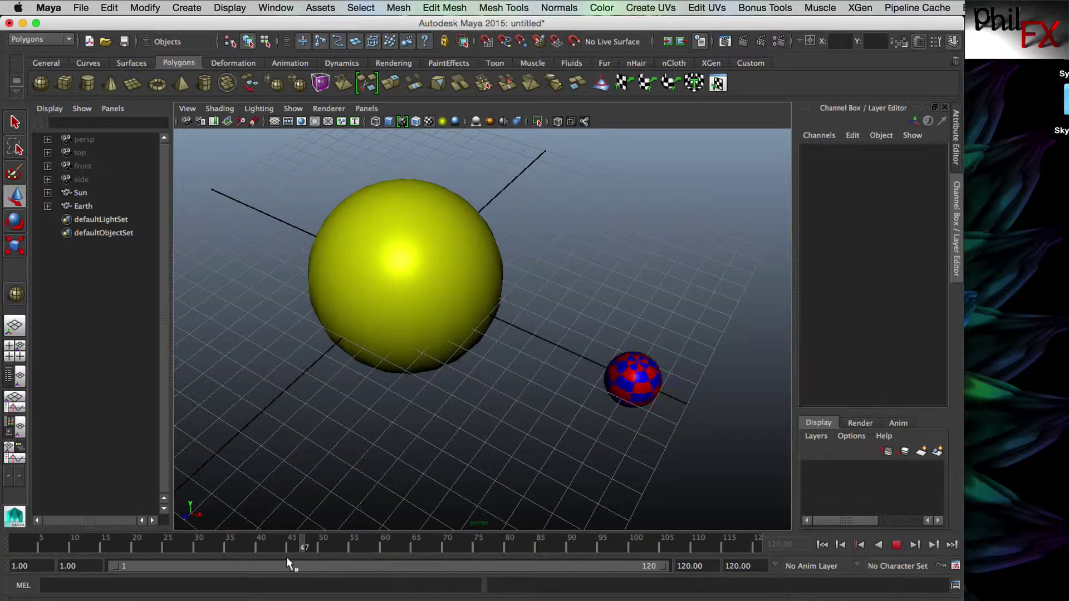
left_click(15, 547)
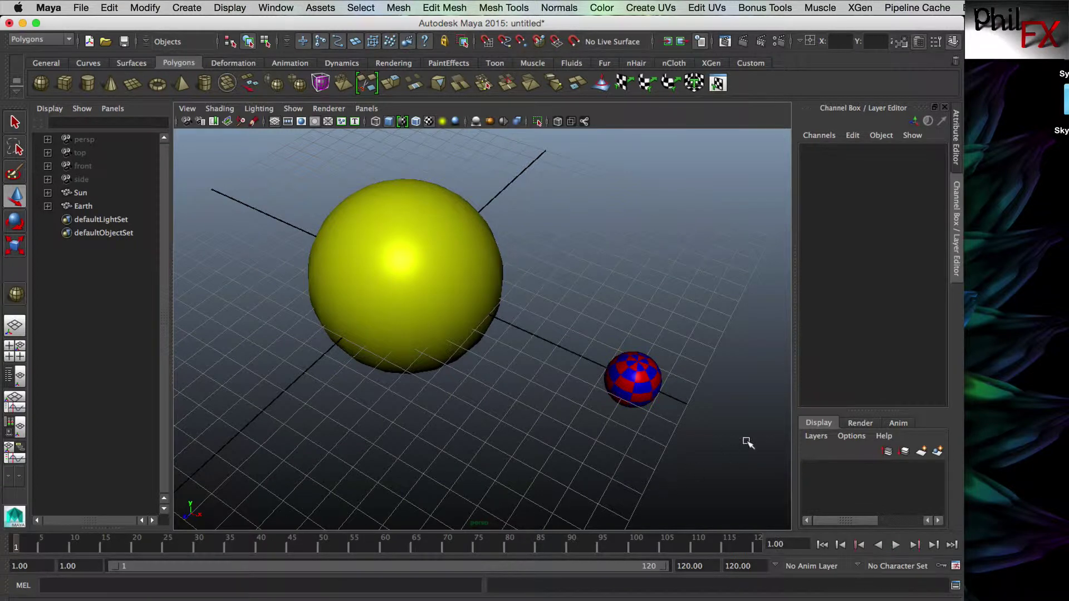
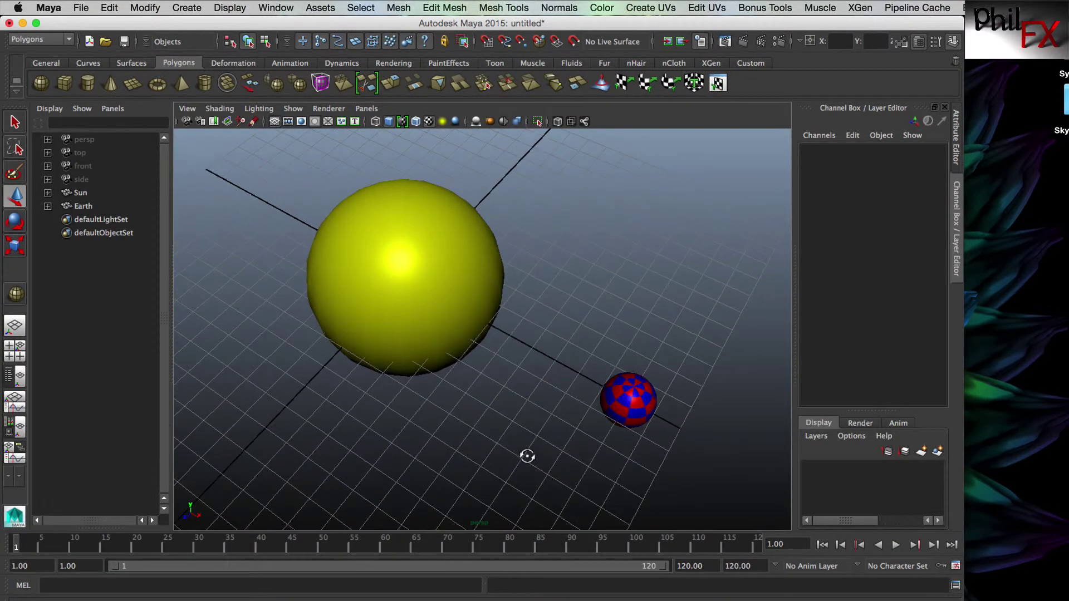
Examine Earth's placement and axes relative to the Sun, from above and from near grid level.
left_click_drag(733, 450, 640, 471)
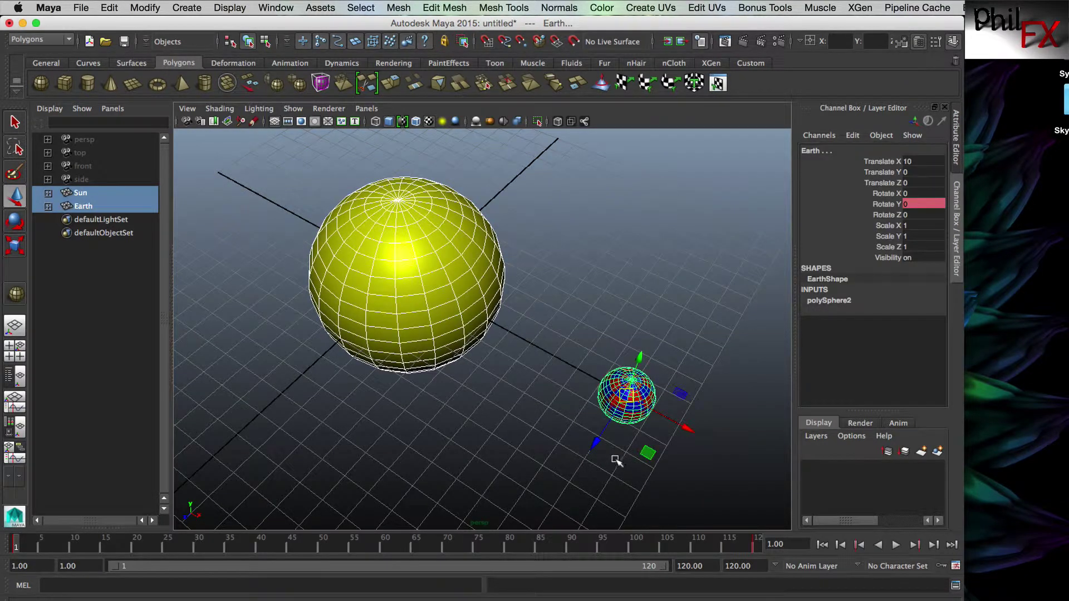
left_click(616, 460)
right_click_drag(517, 462, 530, 443)
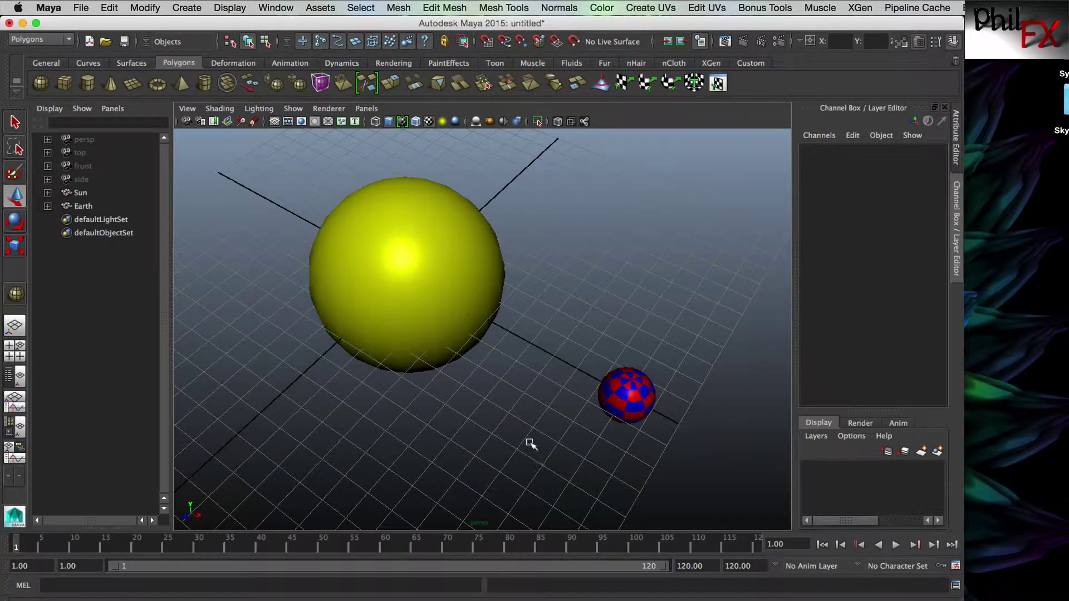
mouse_move(550, 453)
left_mouse_down("alt")
mouse_move(556, 432)
mouse_move(549, 451)
mouse_move(558, 451)
left_mouse_up("alt")
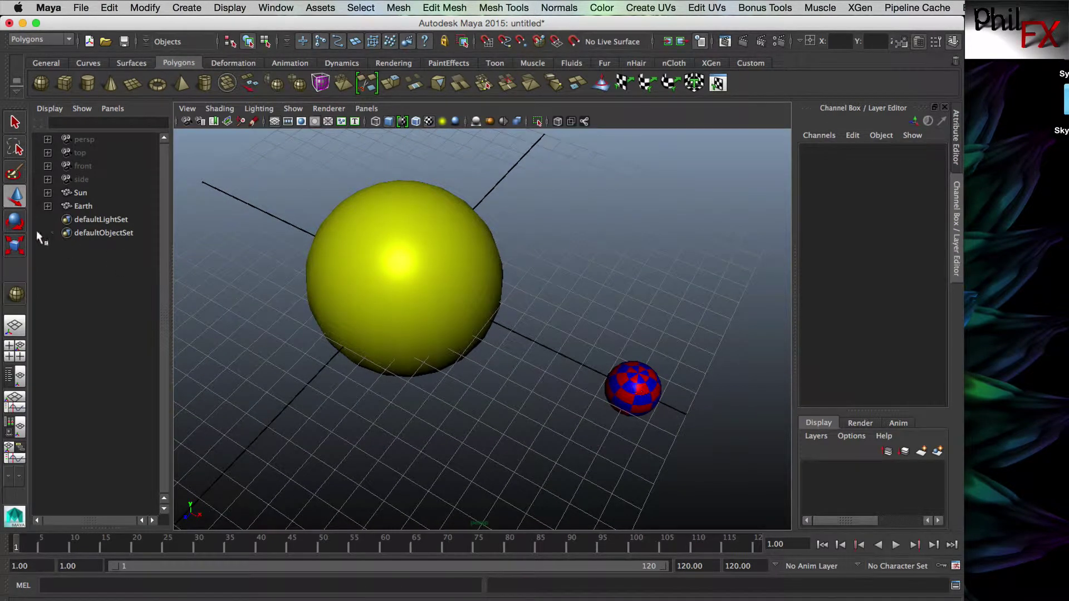
left_click(83, 206)
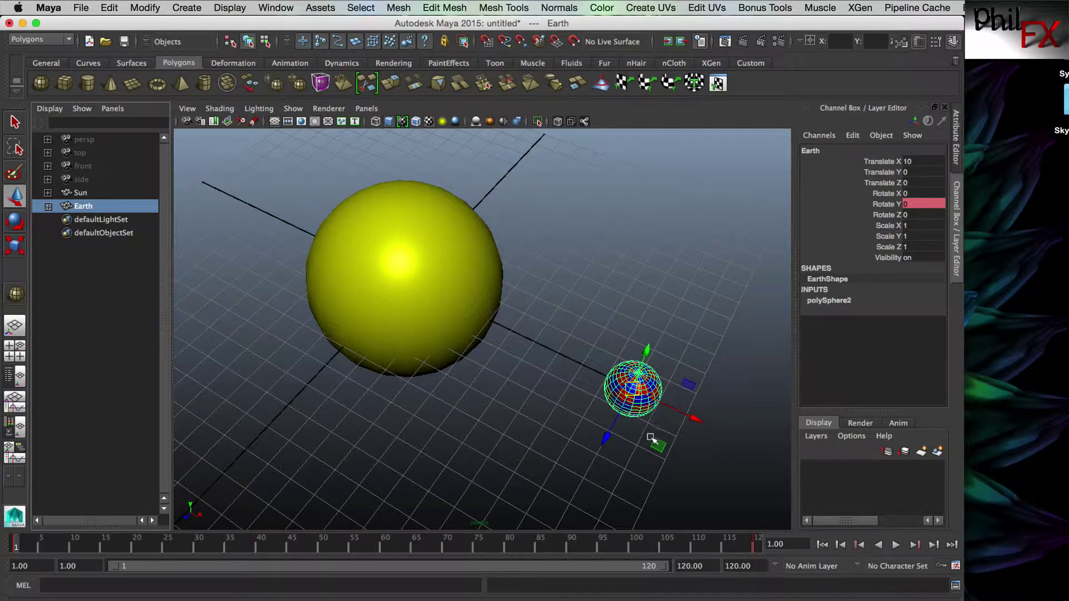
left_click_drag(617, 455, 648, 430, "alt")
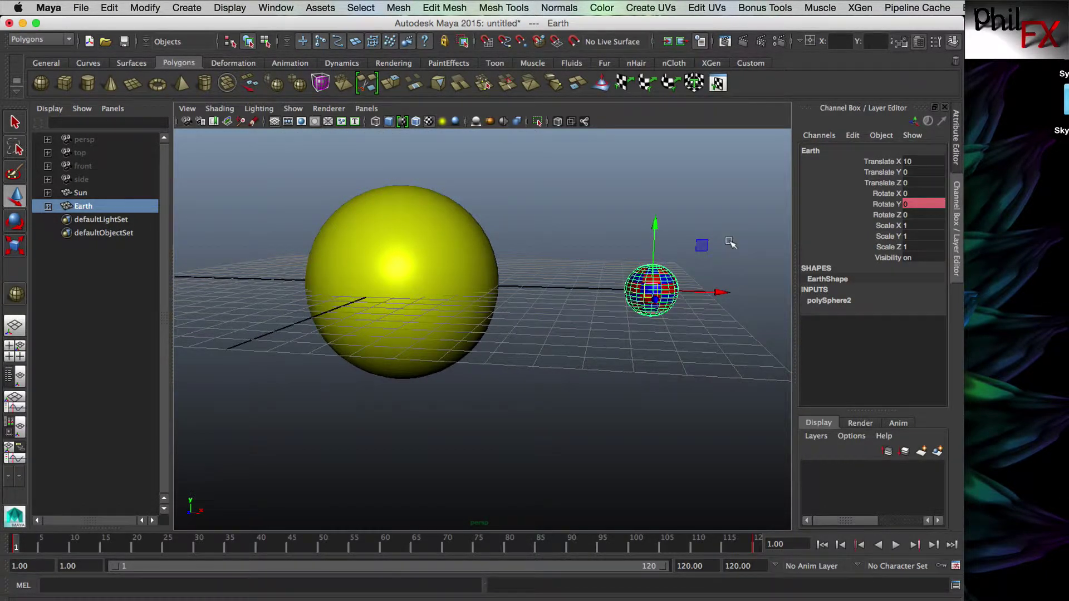
left_click(683, 243)
left_click(662, 287)
left_click_drag(630, 384, 595, 413, "alt")
left_click_drag(537, 453, 585, 412, "alt")
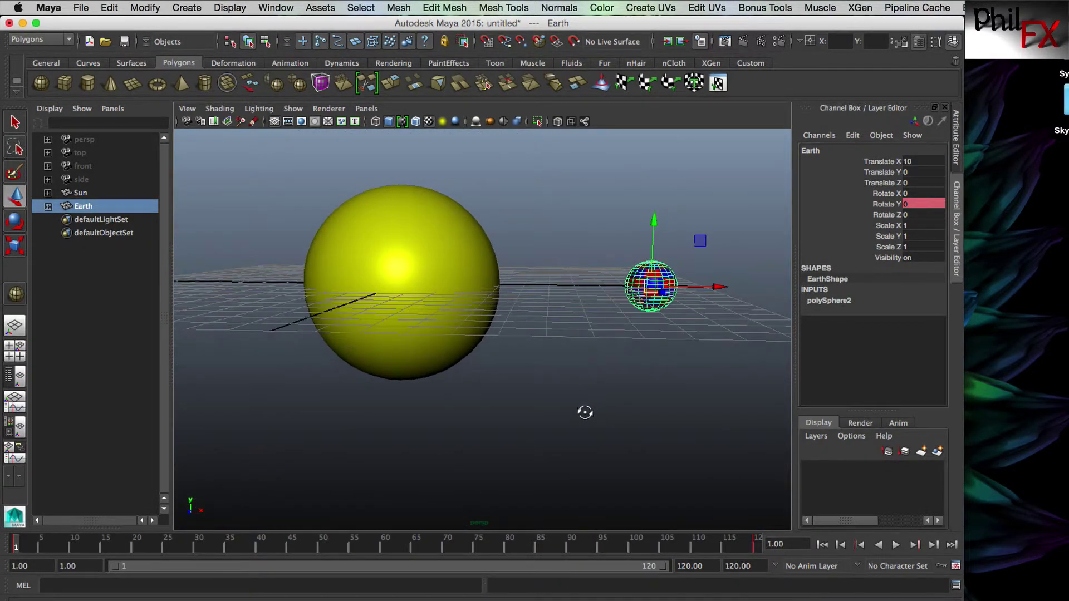
left_click(627, 372)
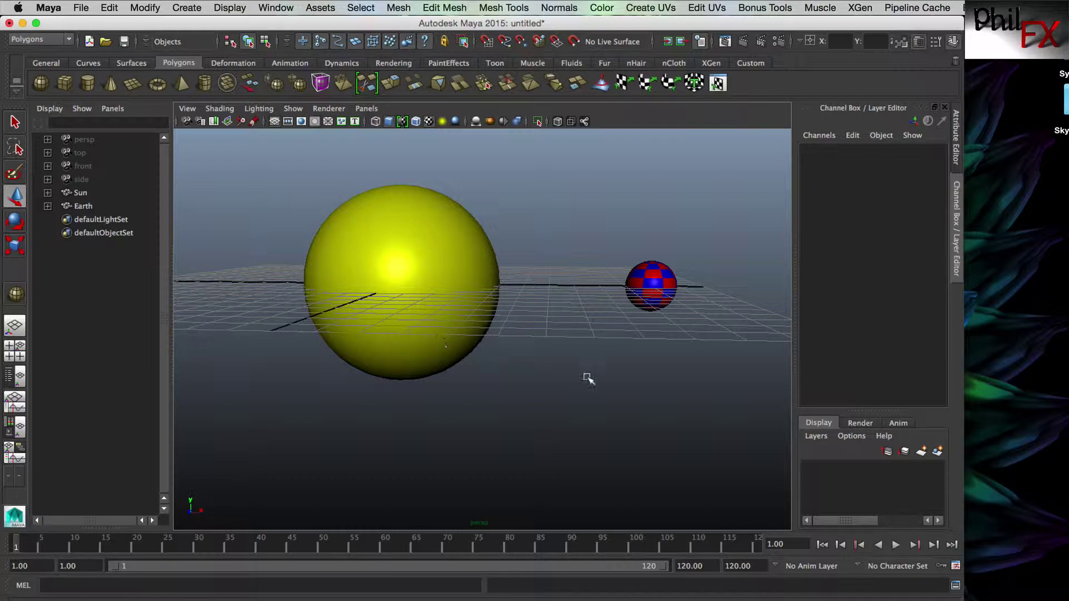
Select Earth and put it in a group of its own, with the pivot at the origin inside the Sun.
left_click_drag(633, 333, 569, 378, "alt")
right_click_drag(525, 406, 581, 419, "alt")
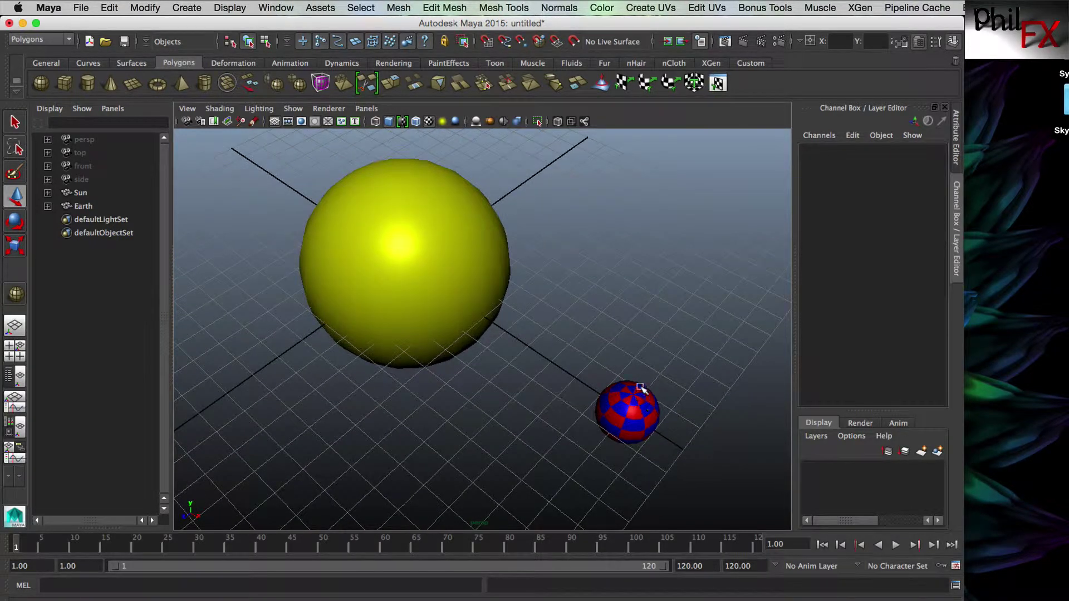
left_click(634, 417)
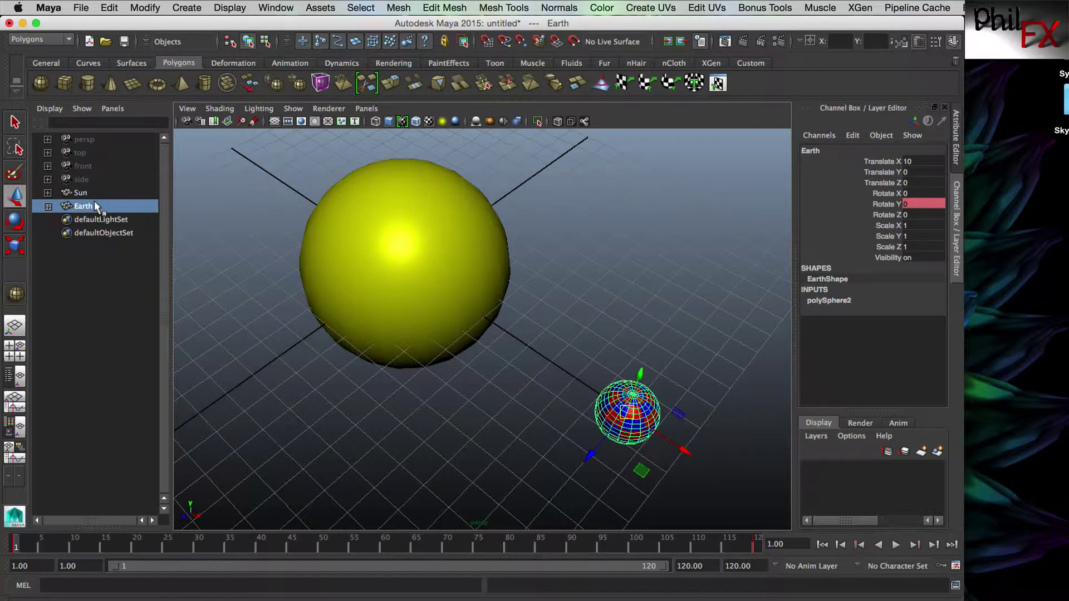
mouse_move(77, 211)
middle_mouse_down()
mouse_move(89, 207)
mouse_move(82, 200)
mouse_move(92, 207)
middle_mouse_up()
left_click(109, 8)
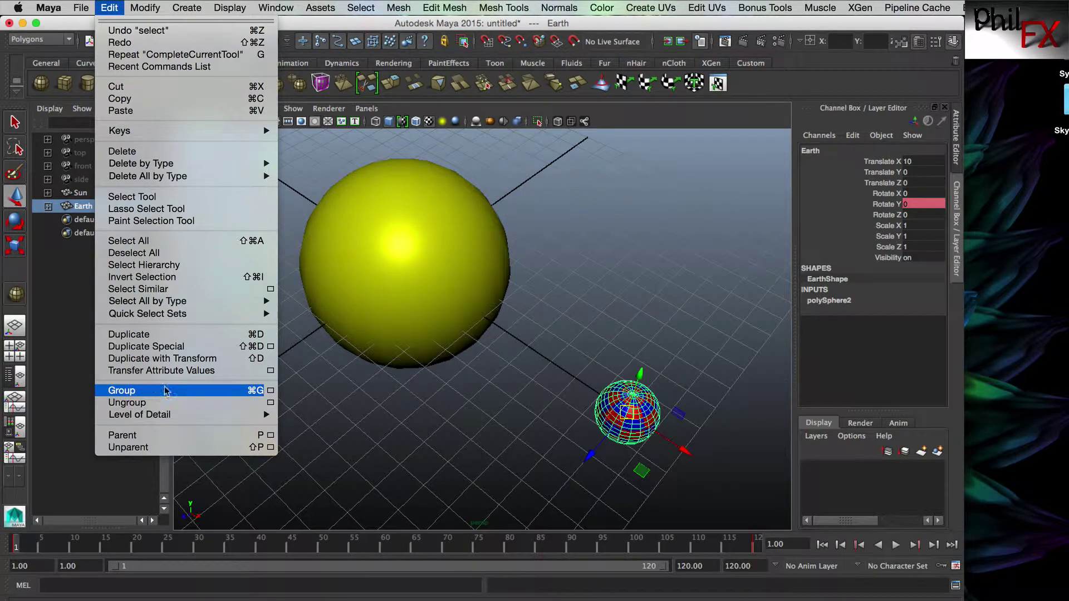
left_click(184, 392)
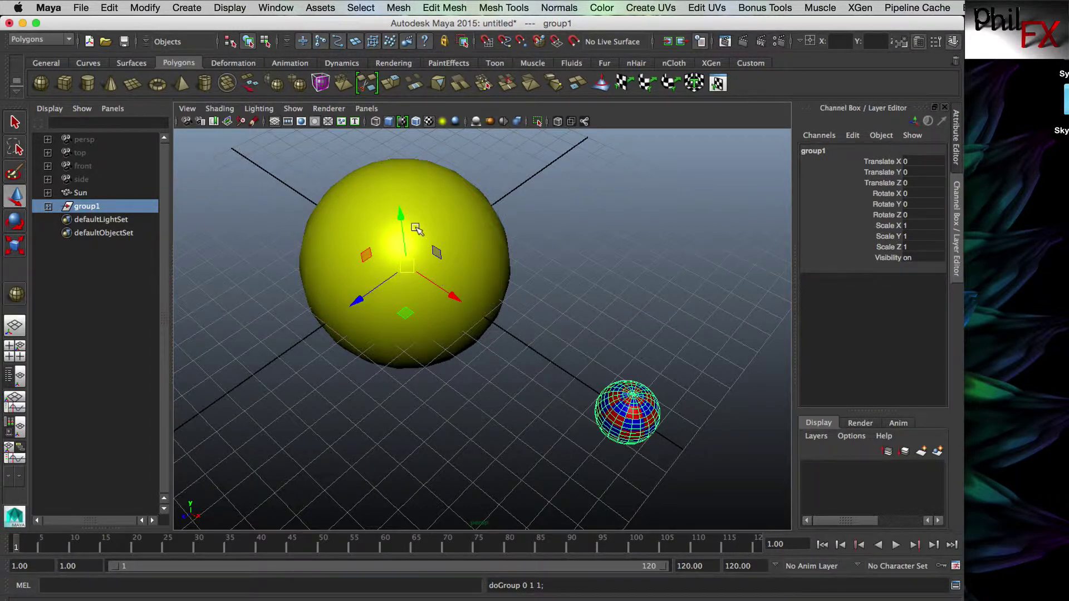
Test-rotate Earth's group slightly about its Y axis with the Rotate tool, and reset its Rotate Y to 0.
mouse_move(424, 442)
left_mouse_down("alt")
mouse_move(475, 423)
mouse_move(505, 394)
mouse_move(470, 409)
mouse_move(433, 450)
left_mouse_up("alt")
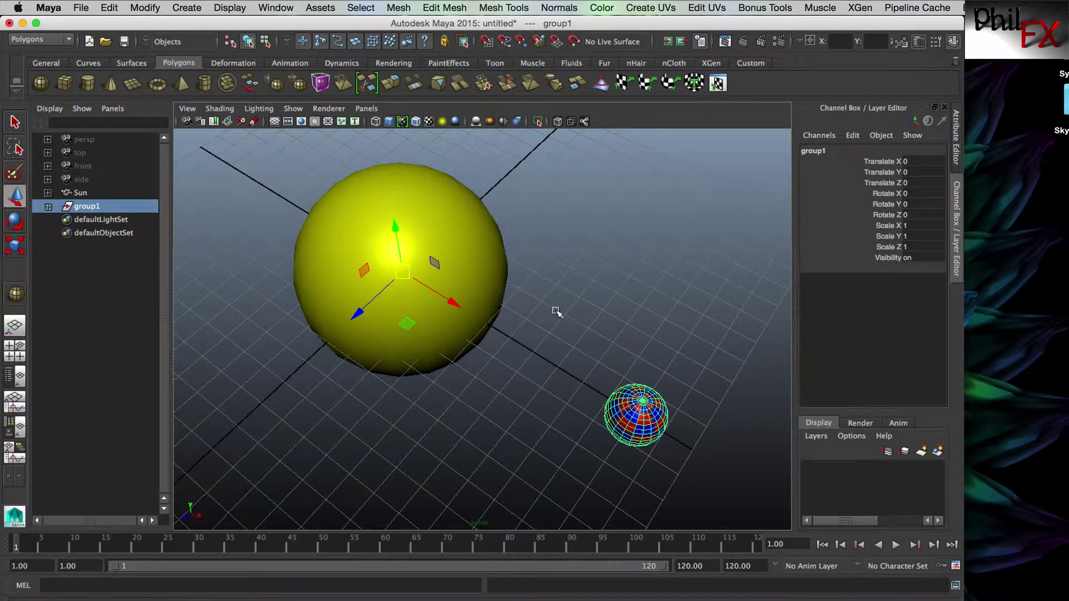
key("e")
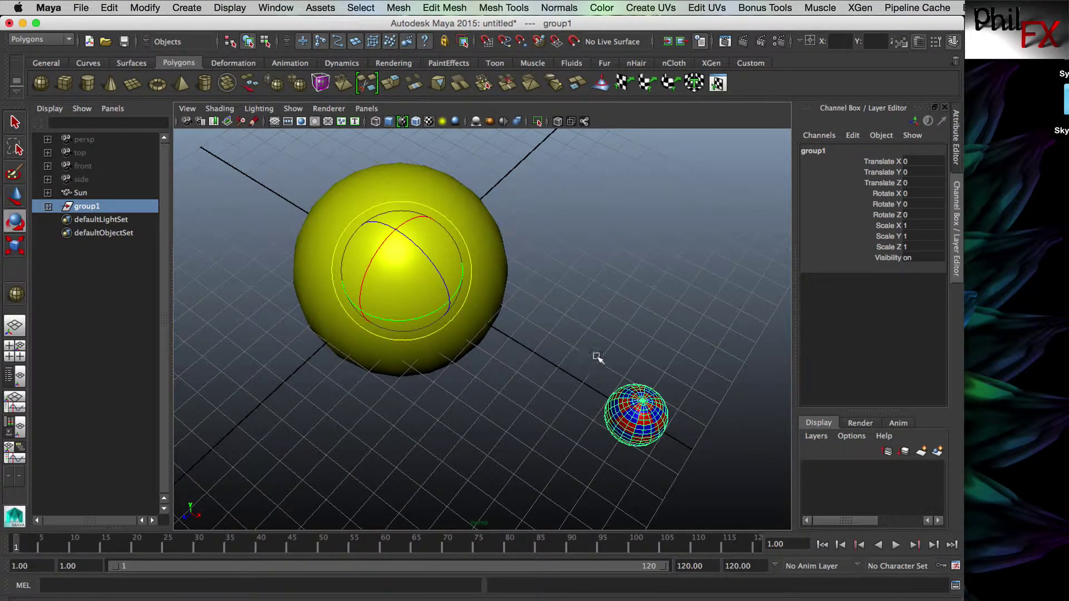
mouse_move(405, 319)
left_mouse_down()
mouse_move(461, 297)
mouse_move(344, 312)
mouse_move(466, 282)
mouse_move(359, 307)
mouse_move(444, 291)
mouse_move(393, 292)
mouse_move(385, 310)
mouse_move(410, 298)
mouse_move(424, 311)
left_mouse_up()
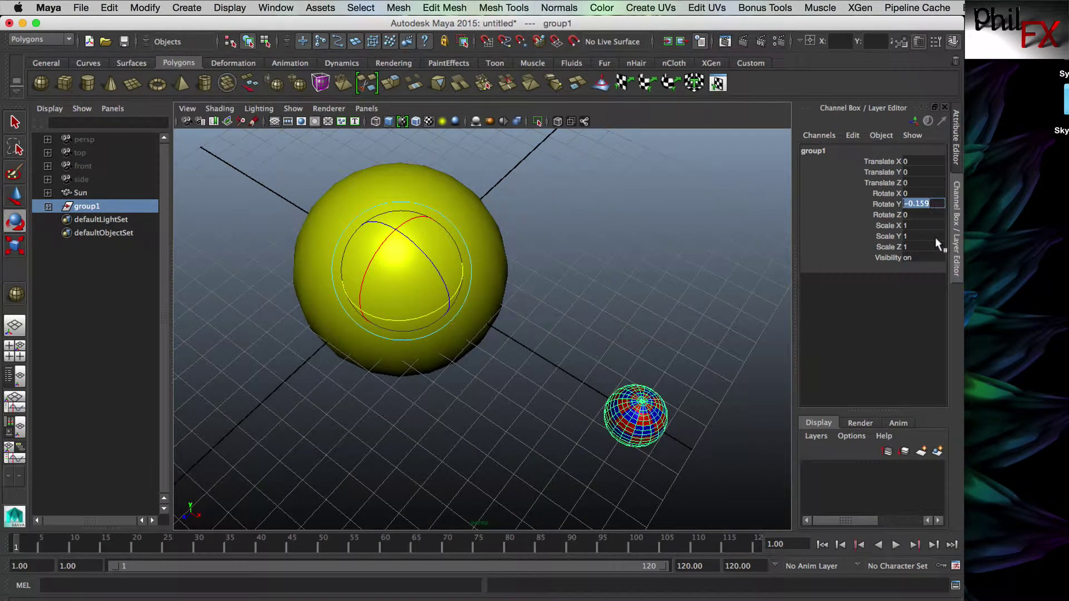
type("0")
key("Return")
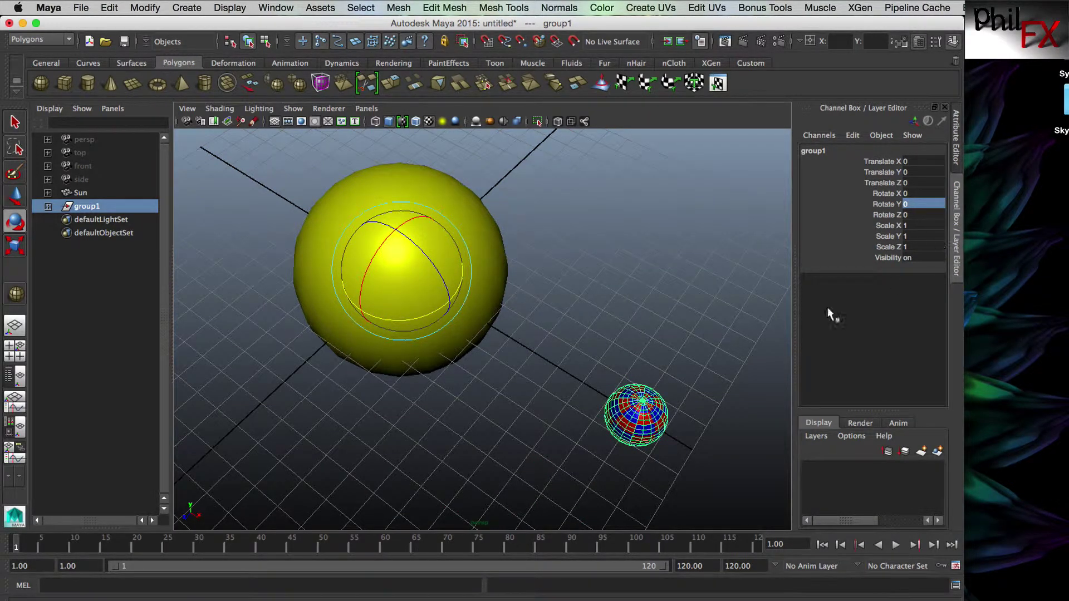
Rename Earth's group as Earth_Orbit and clear the selection.
double_click(96, 206)
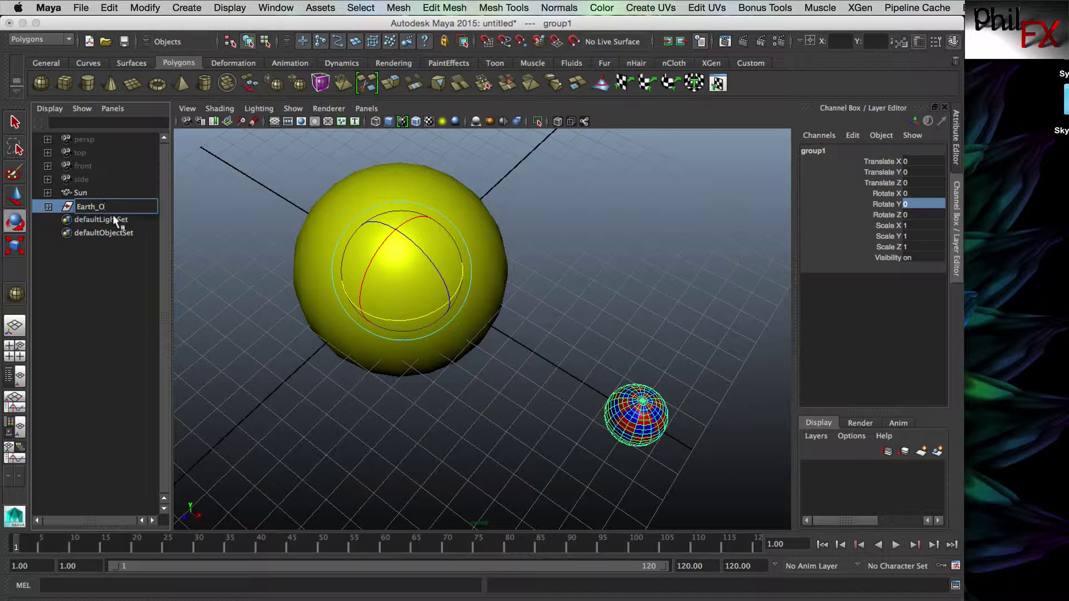
type("Earth_Orbit")
key("Return")
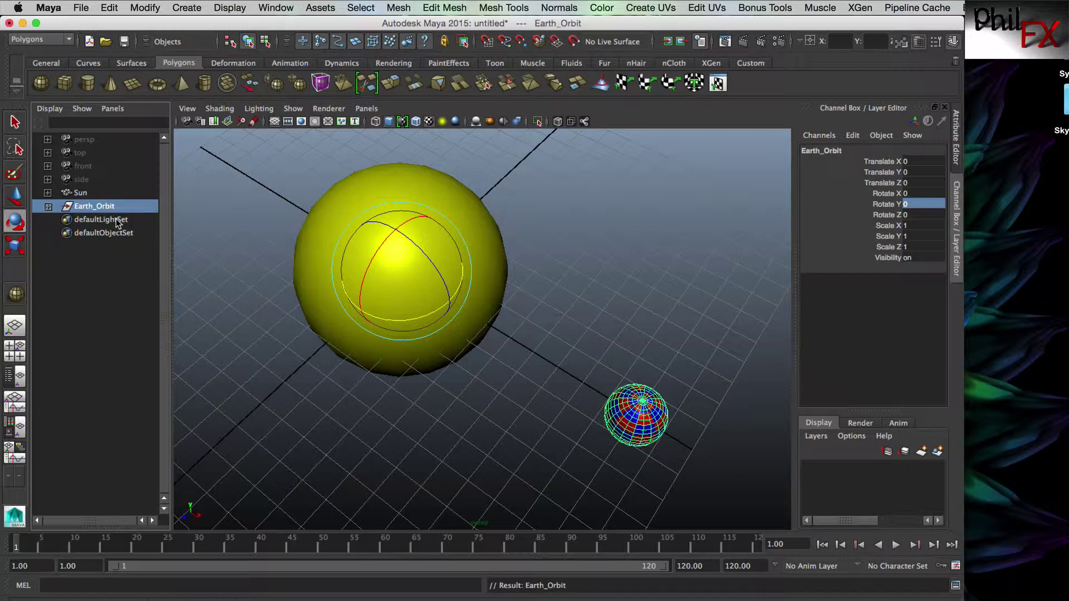
left_click(454, 448)
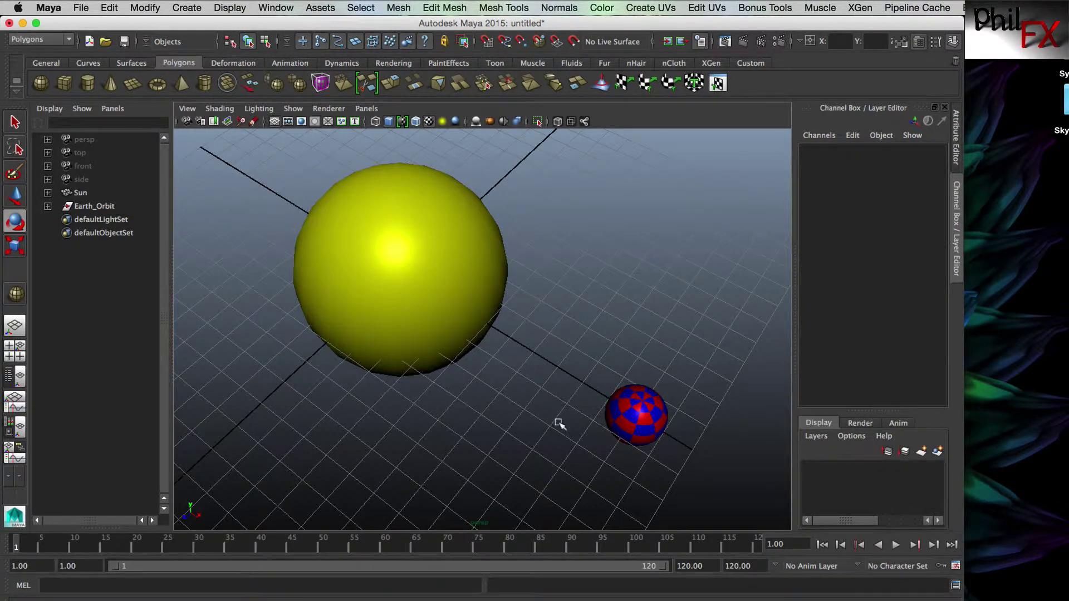
Key Earth_Orbit's Rotate Y channel at 0 on frame 1.
left_click(94, 206)
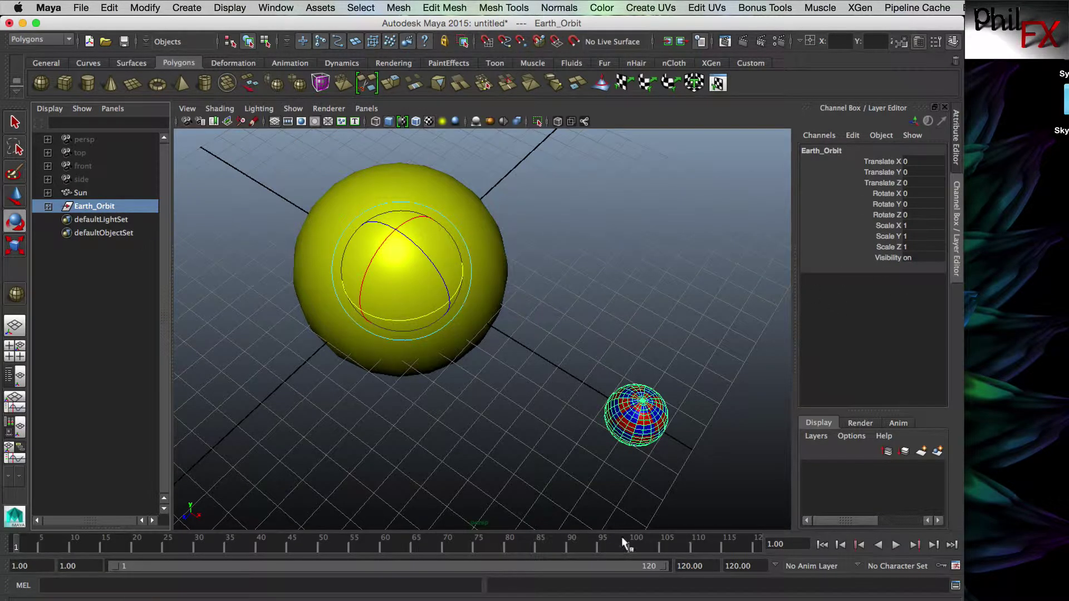
mouse_move(16, 543)
left_mouse_down()
mouse_move(91, 543)
mouse_move(16, 543)
left_mouse_up()
left_click(875, 202)
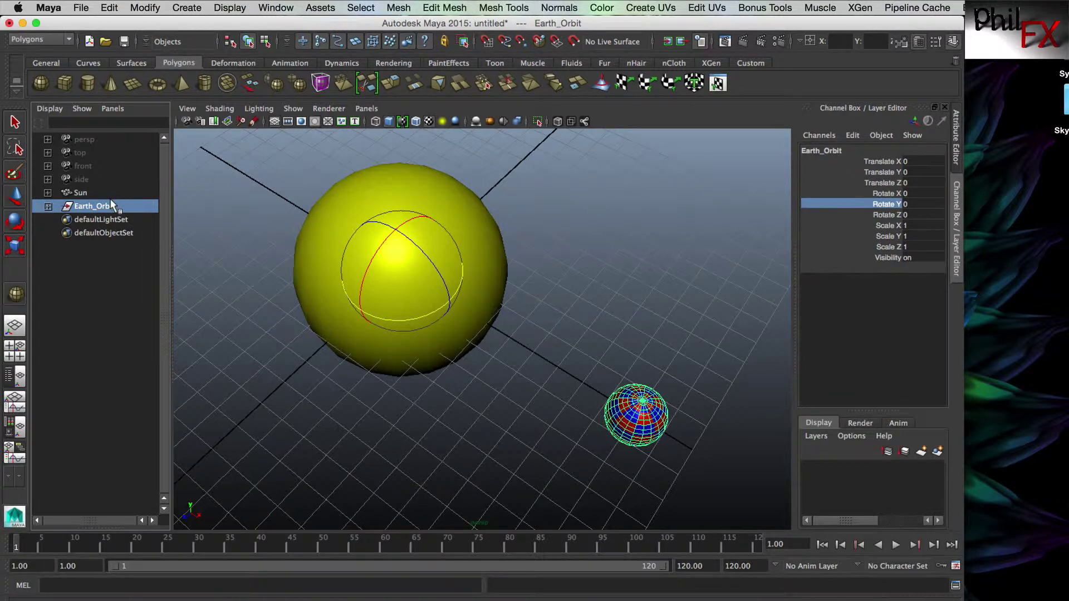
right_click(844, 198)
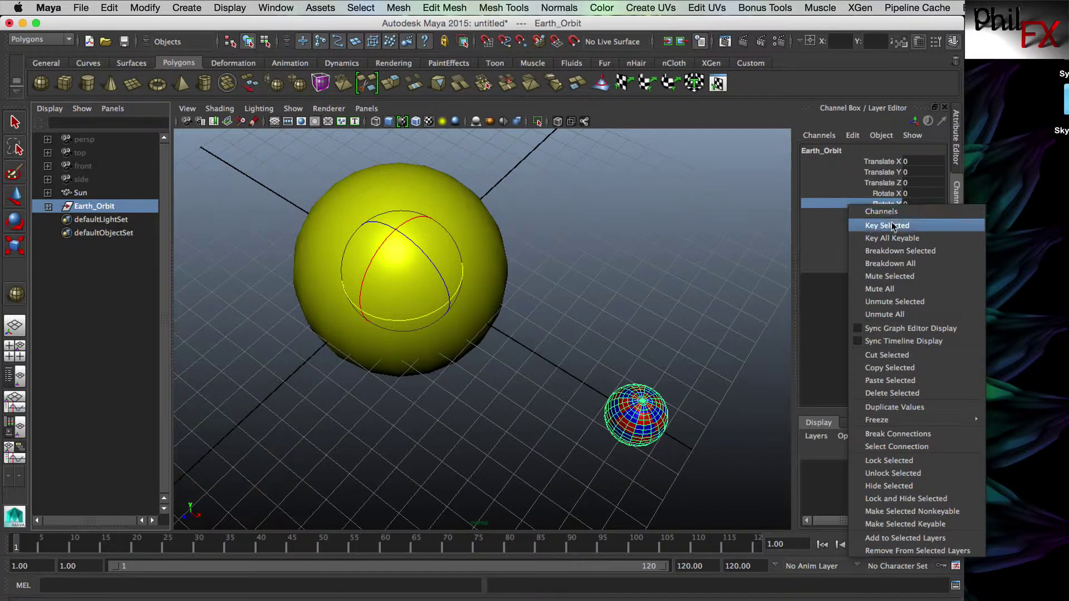
left_click(885, 222)
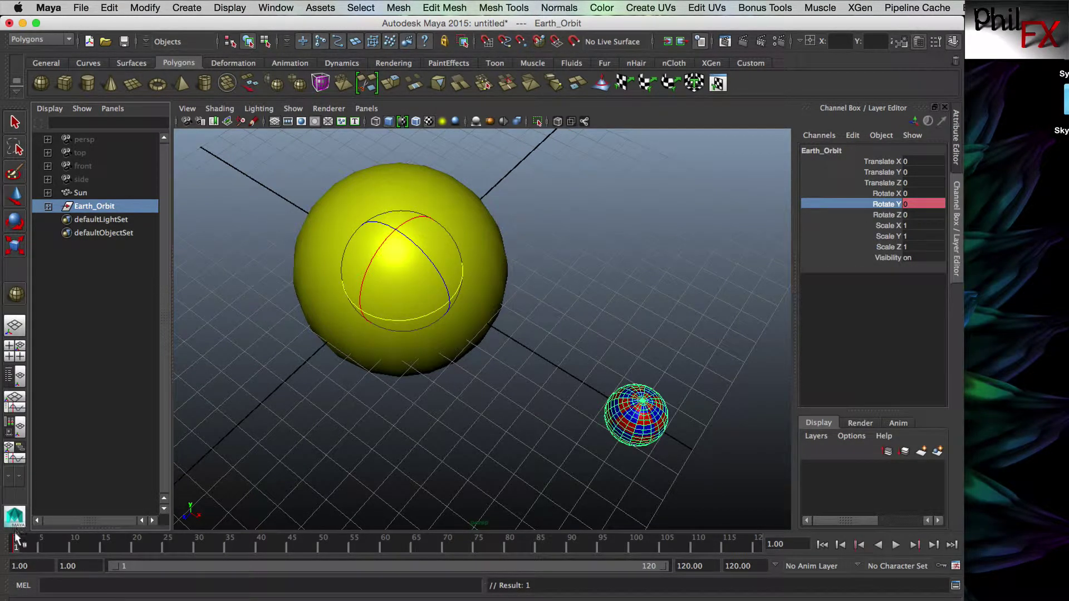
At frame 120, set Earth_Orbit's Rotate Y to 360, key that channel and clear the selection.
left_click_drag(15, 543, 756, 545)
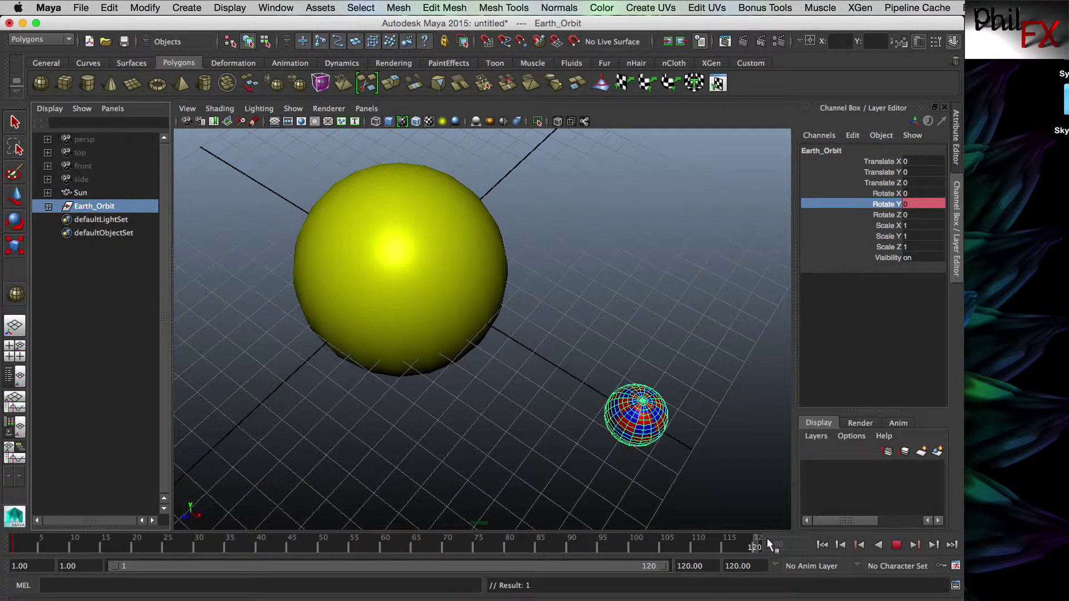
double_click(910, 204)
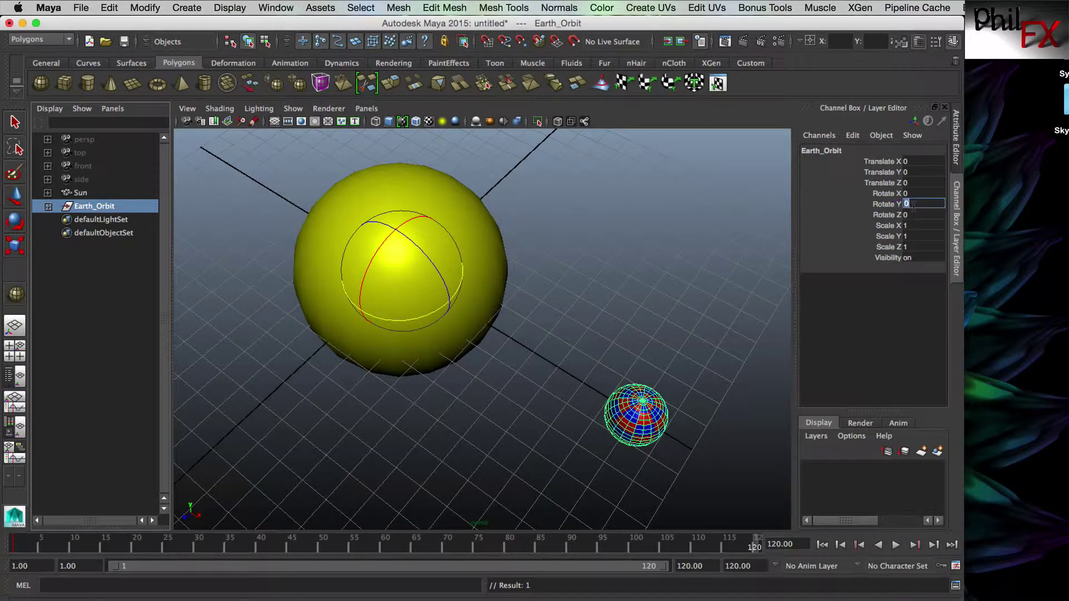
type("36")
key("Return")
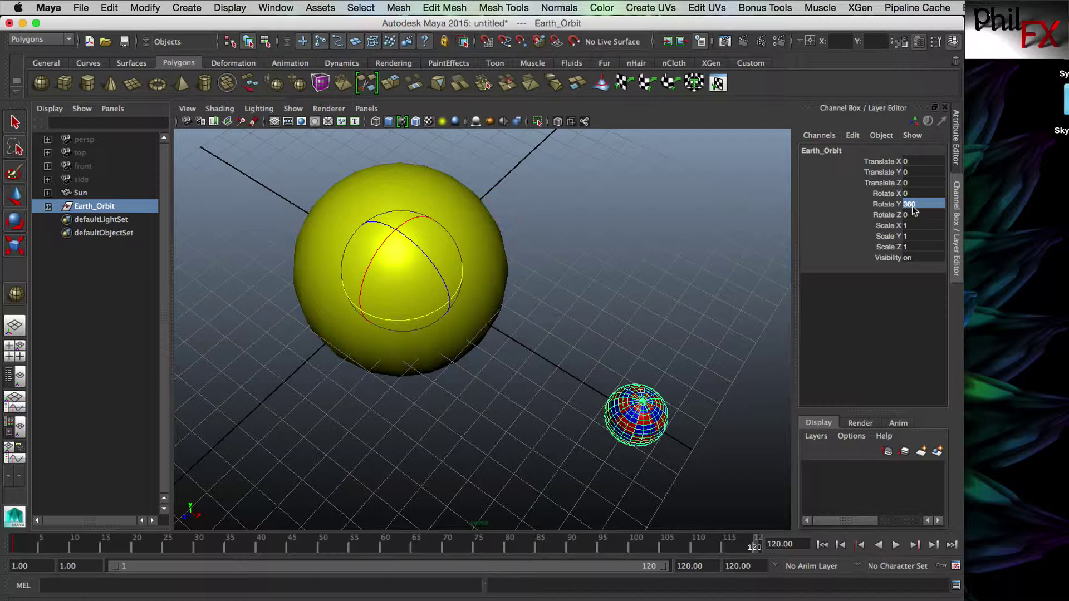
left_click(887, 204)
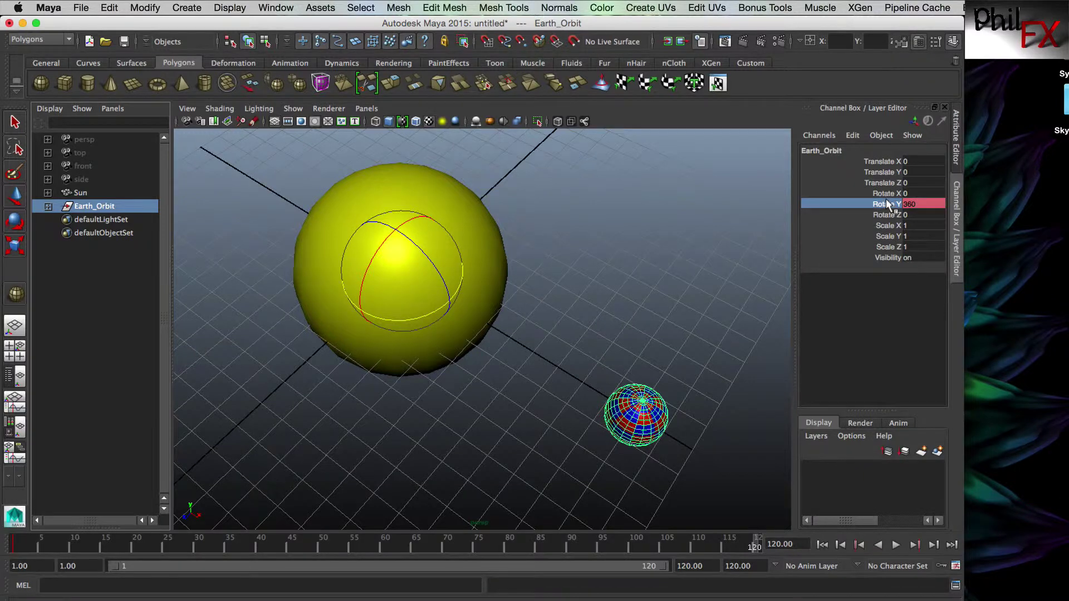
right_click(887, 204)
left_click(908, 224)
left_click(753, 504)
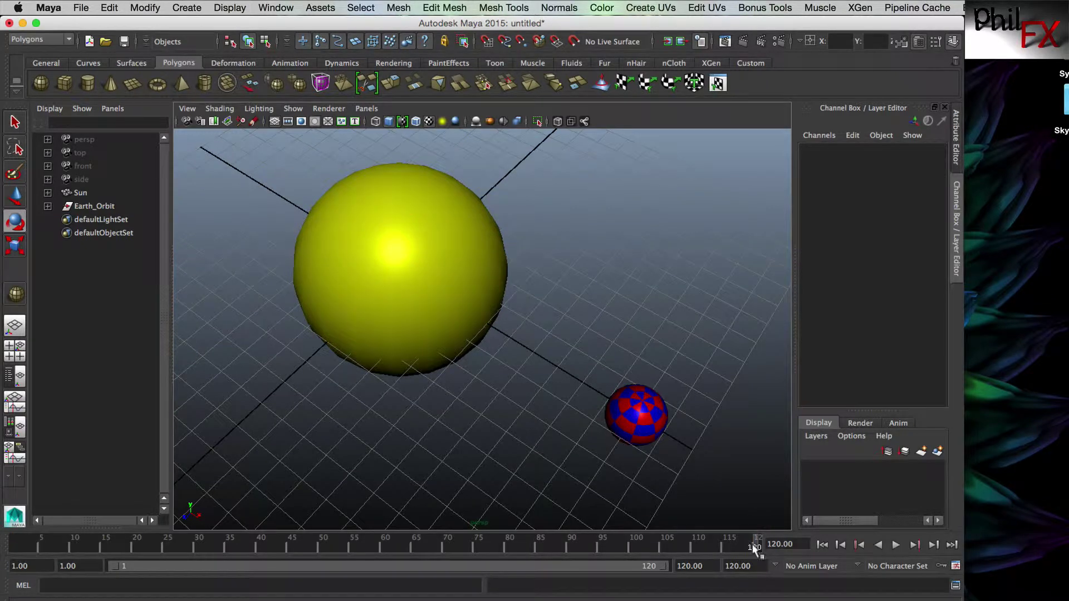
Scrub through the timeline to examine Earth's orbit around the Sun, ending at frame 2.
left_click_drag(740, 545, 231, 555)
right_click_drag(582, 392, 475, 437, "alt")
left_click_drag(475, 437, 472, 436, "alt")
middle_click_drag(534, 418, 577, 458, "alt")
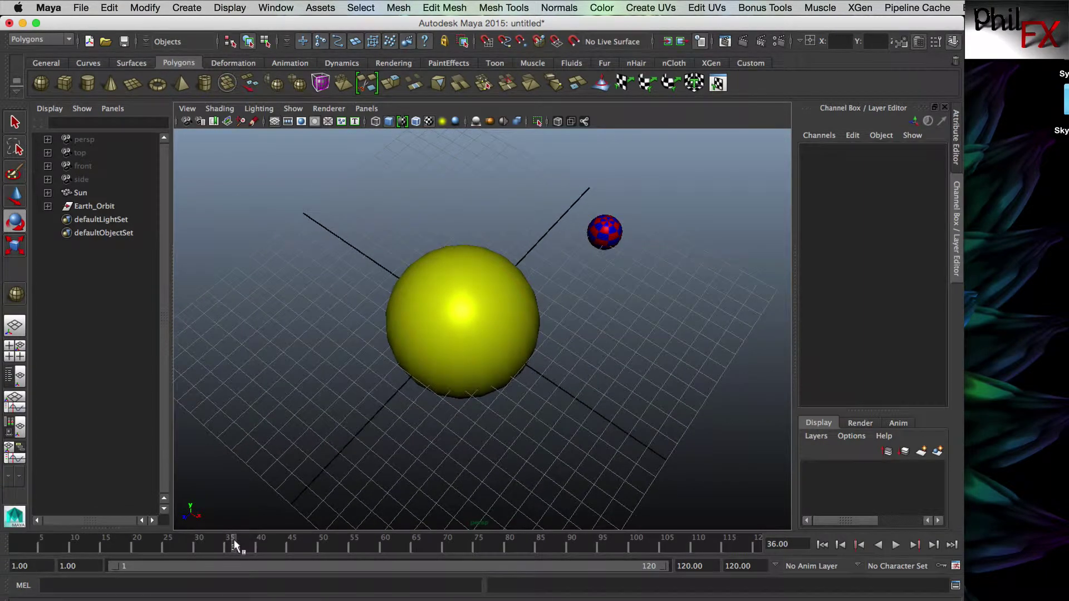
left_click_drag(234, 543, 26, 529)
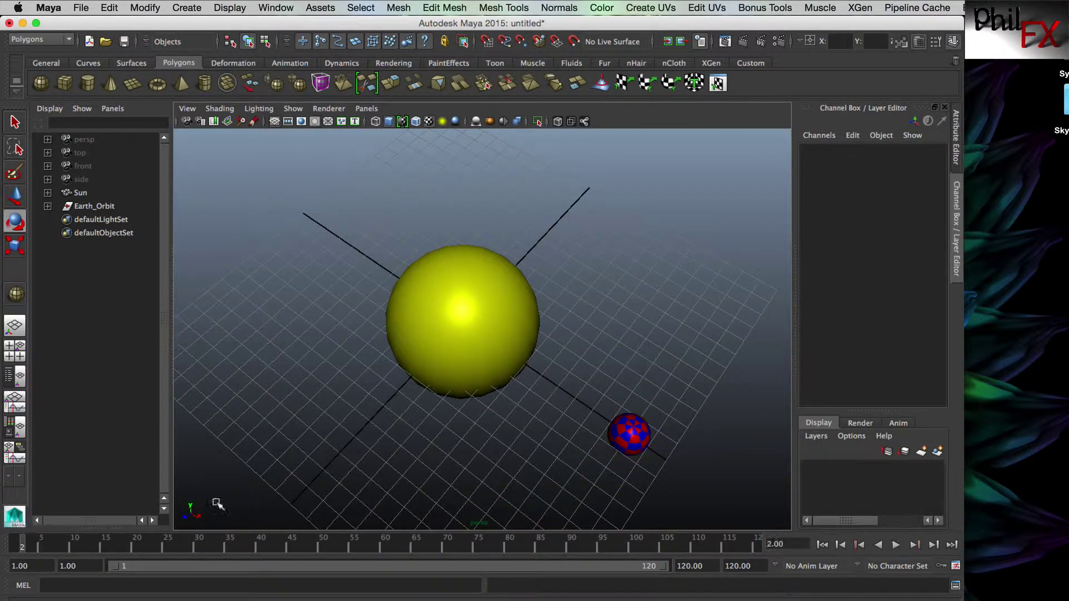
Create a small polygon sphere on the grid near Earth, at about X 7.2 and Z 3.5.
mouse_move(513, 452)
left_mouse_down("alt")
mouse_move(461, 451)
mouse_move(532, 450)
left_mouse_up("alt")
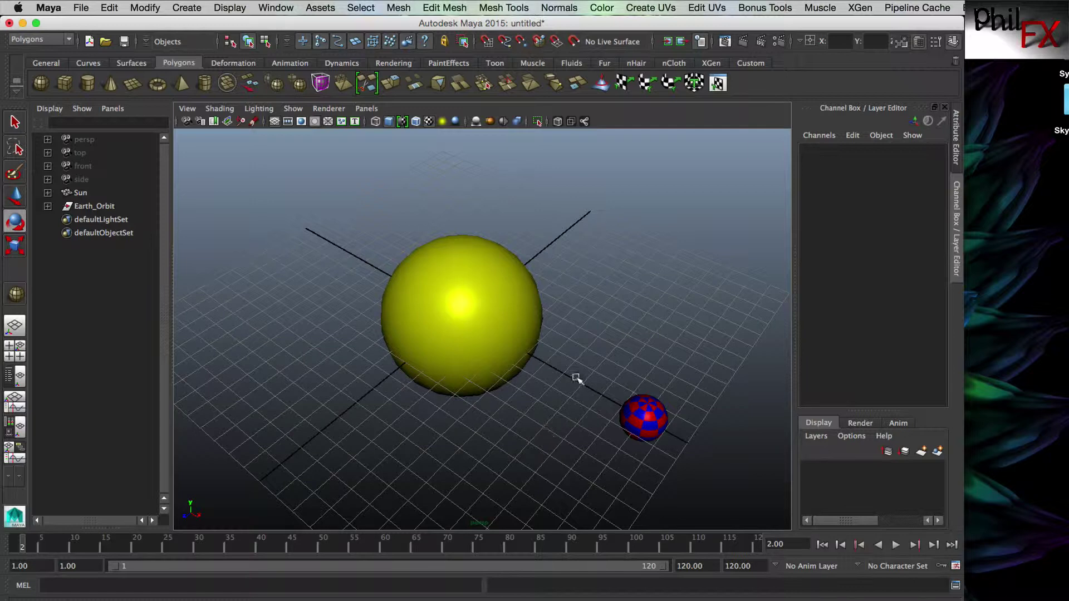
left_click(41, 83)
left_click(542, 437)
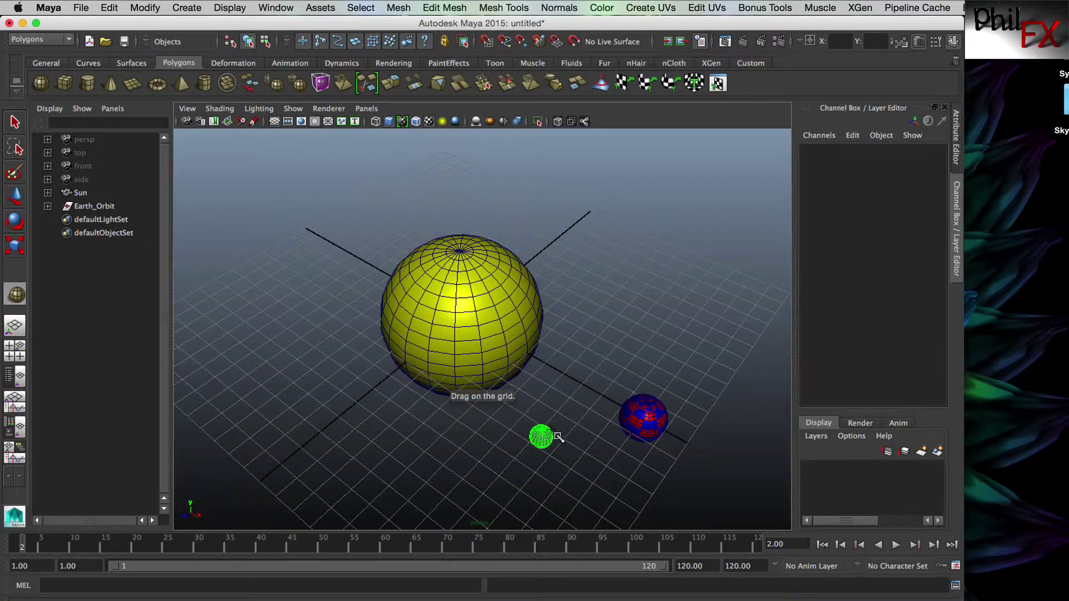
left_click_drag(554, 440, 557, 437)
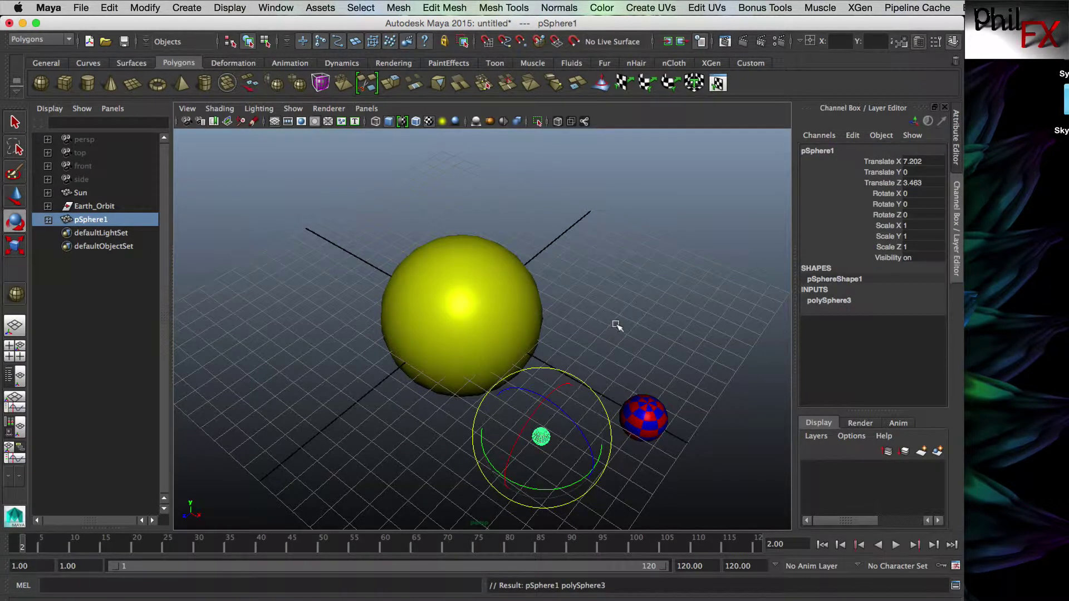
Move the new small sphere to the origin by setting Translate X, Y and Z to 0, and clear the selection.
left_click_drag(916, 161, 920, 182)
left_click(920, 182)
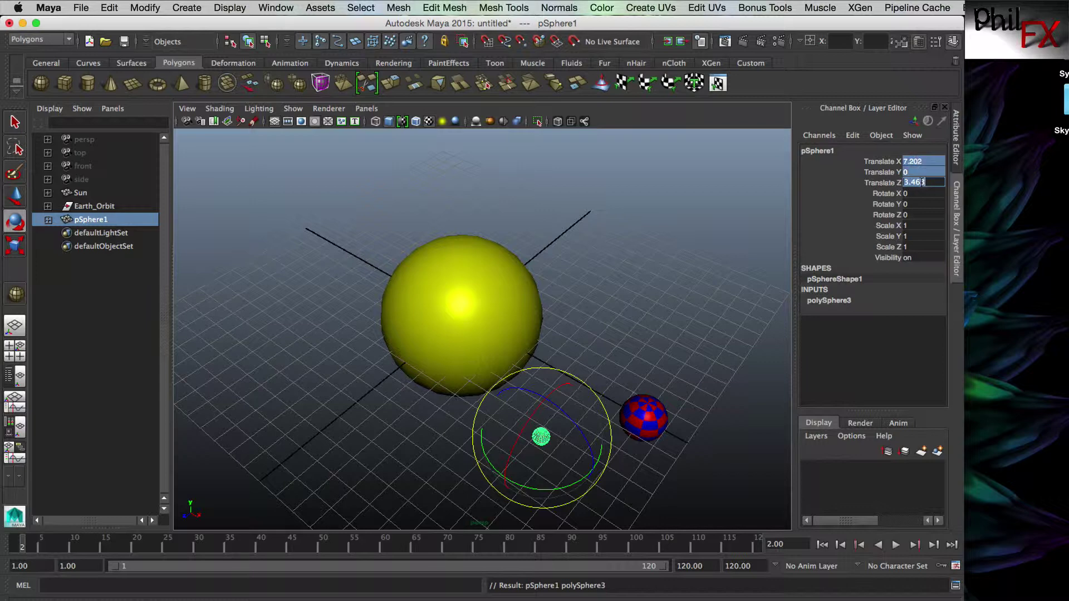
type("0")
key("Return")
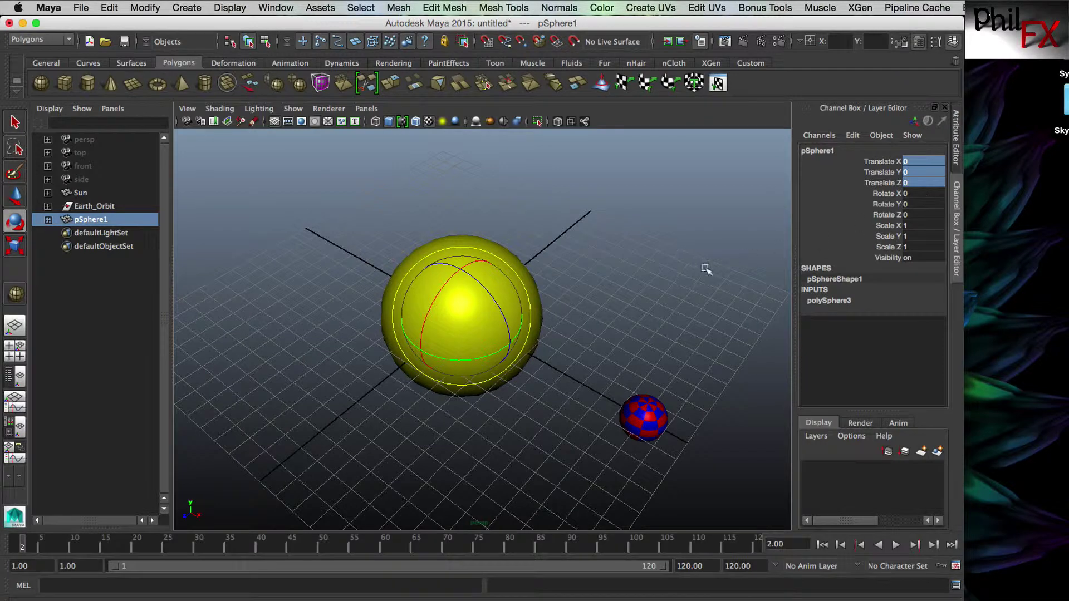
left_click(598, 289)
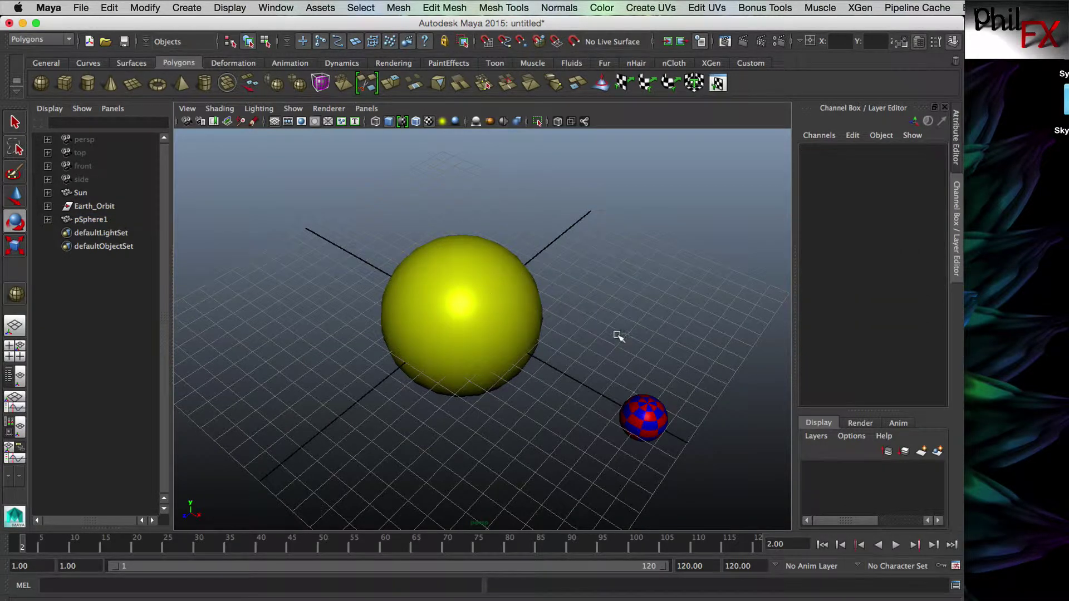
Hide the Sun to expose the small sphere at the origin and unhide it, twice in a row, ending with the Select tool.
left_click(495, 292)
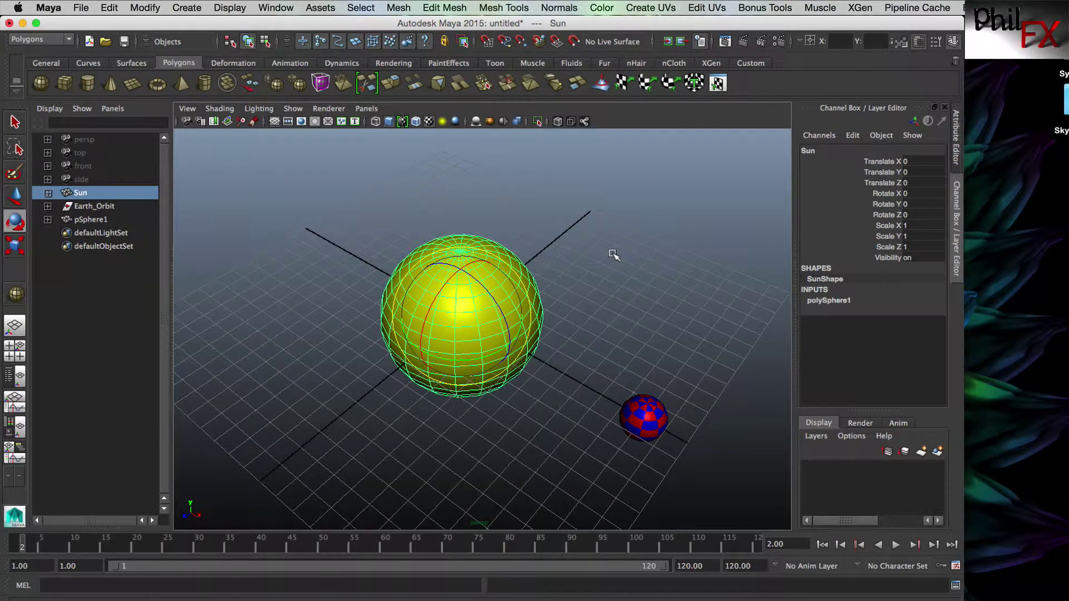
key("ctrl+h")
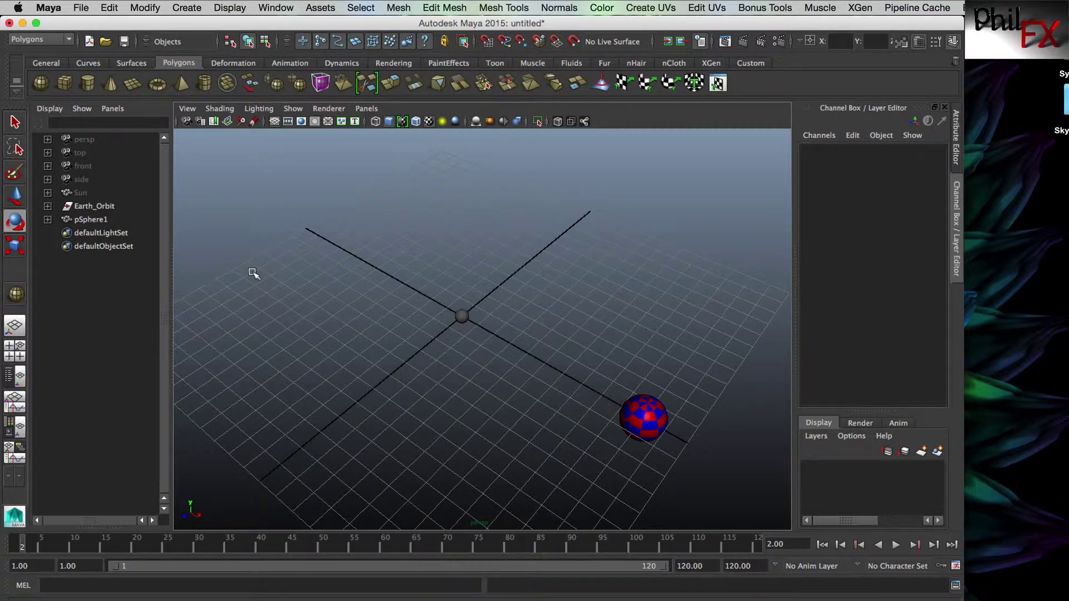
left_click(79, 194)
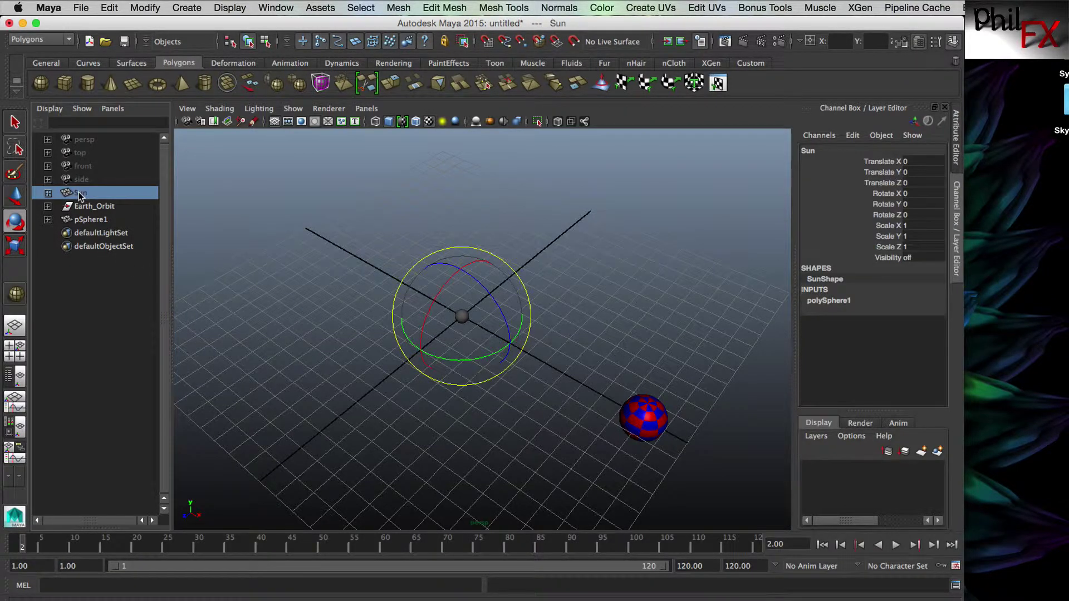
key("shift+h")
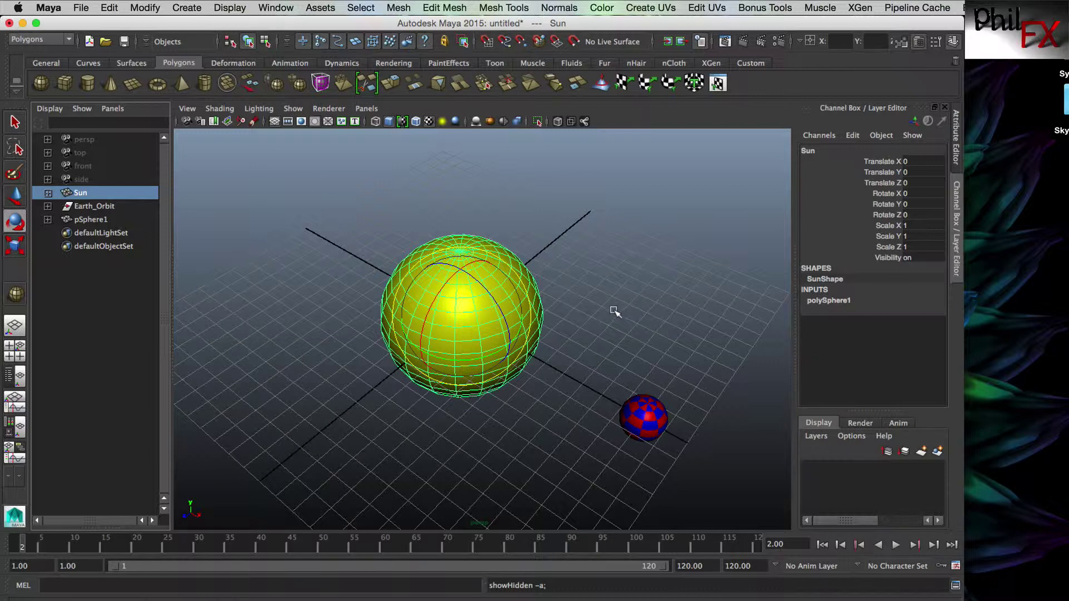
key("ctrl+h")
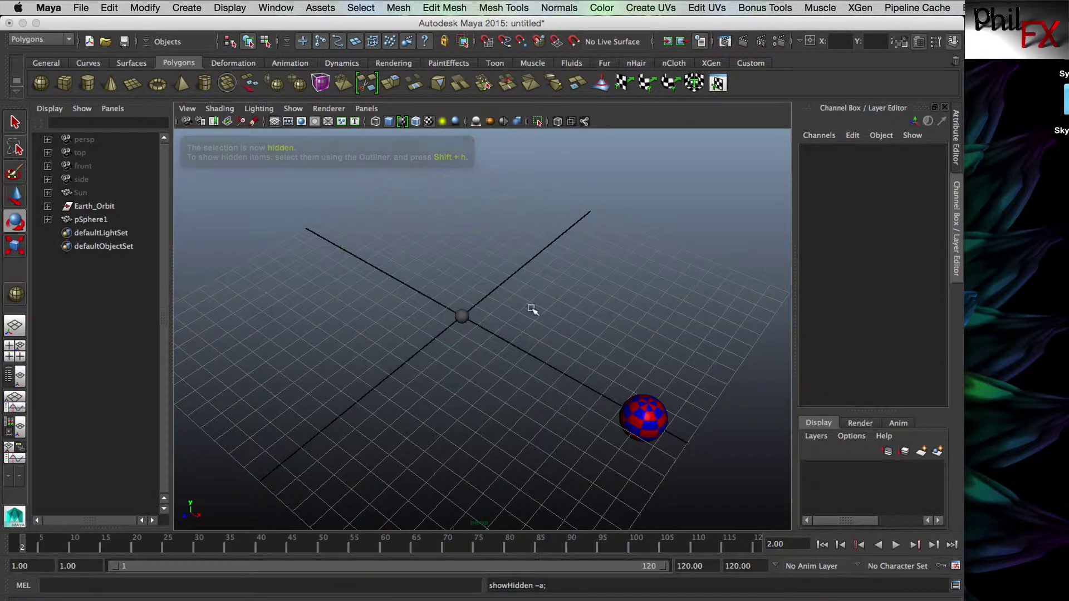
left_click(78, 192)
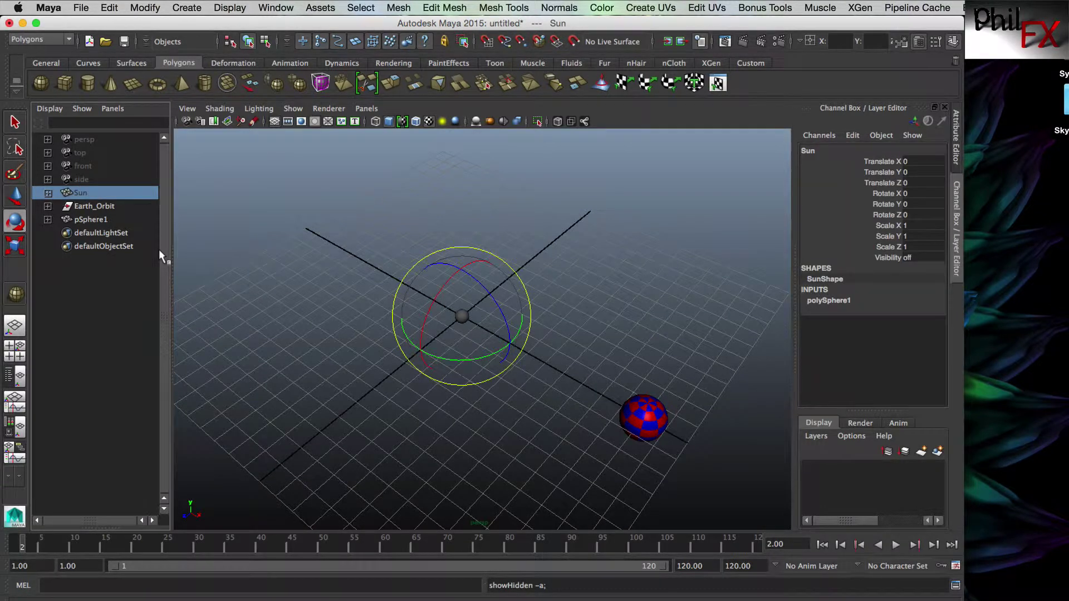
key("shift+h")
key("q")
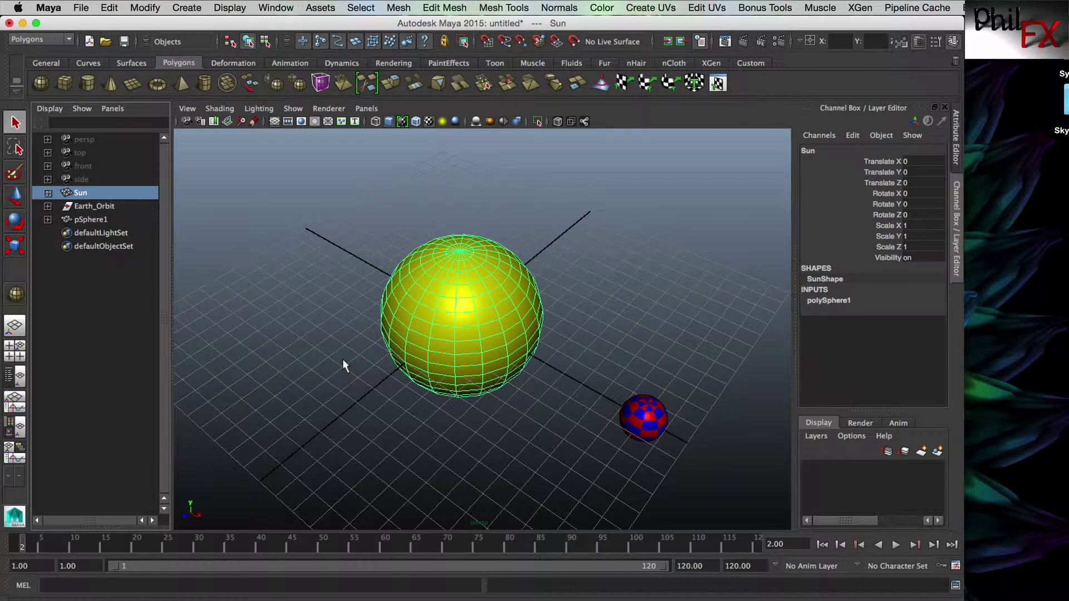
Hide the Sun and move the small sphere along the X axis past Earth, snapping it to the grid at Translate X 12.
key("ctrl+h")
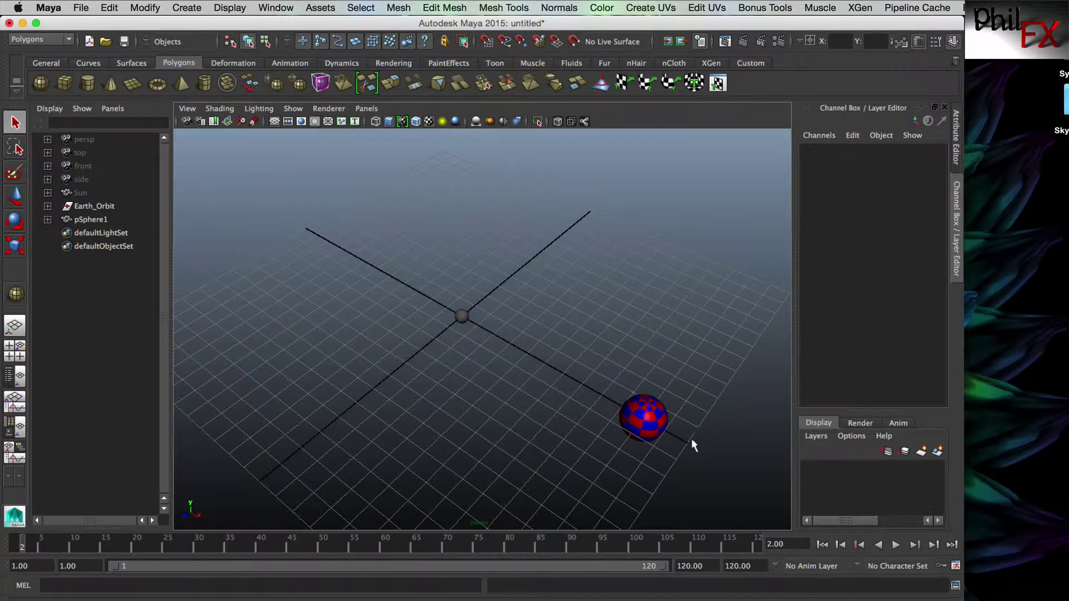
left_click(463, 316)
key("w")
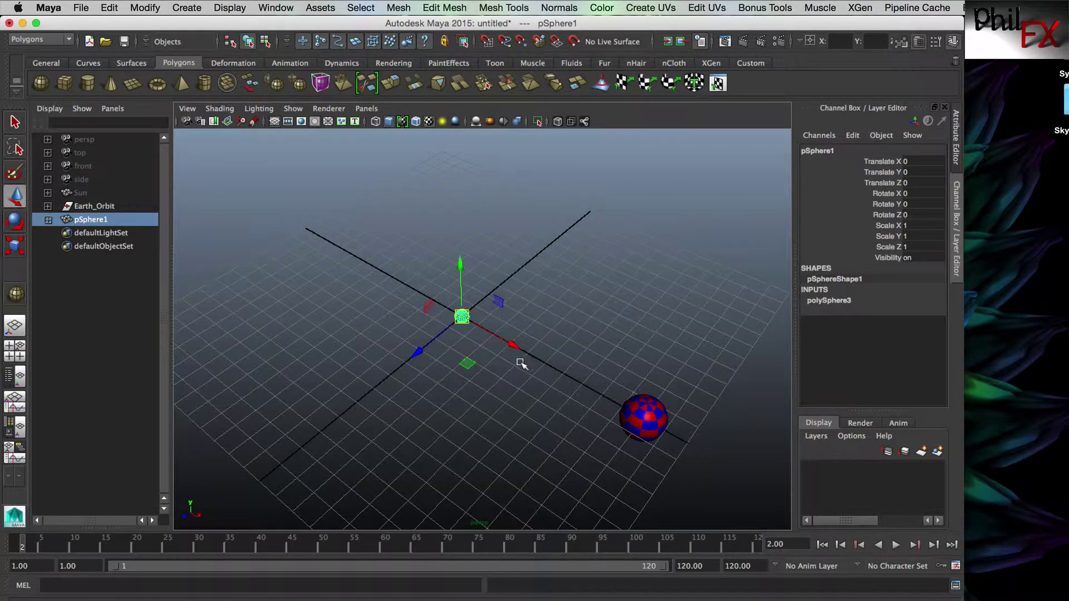
left_click_drag(512, 348, 750, 489)
left_click(486, 41)
left_click_drag(739, 471, 684, 447)
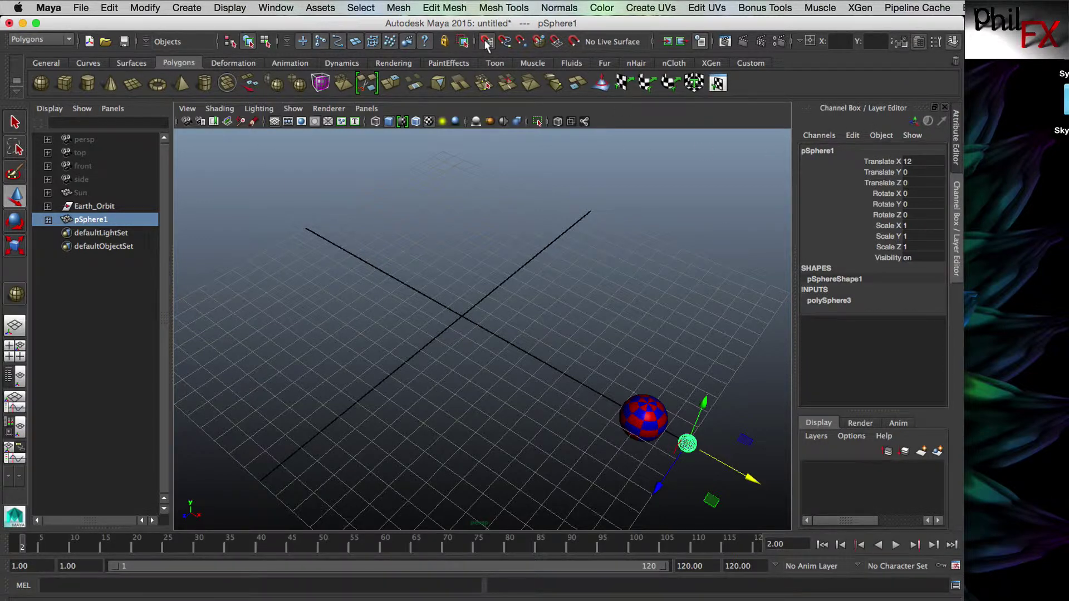
left_click(600, 318)
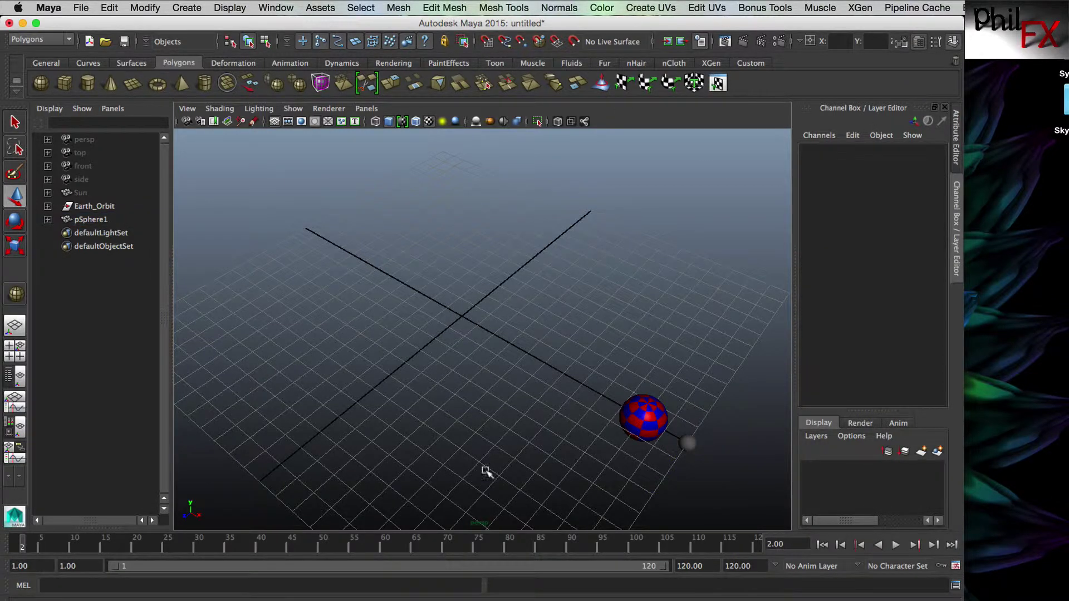
Assign a new Blinn material to the small sphere beside Earth.
left_click(688, 444)
key("q")
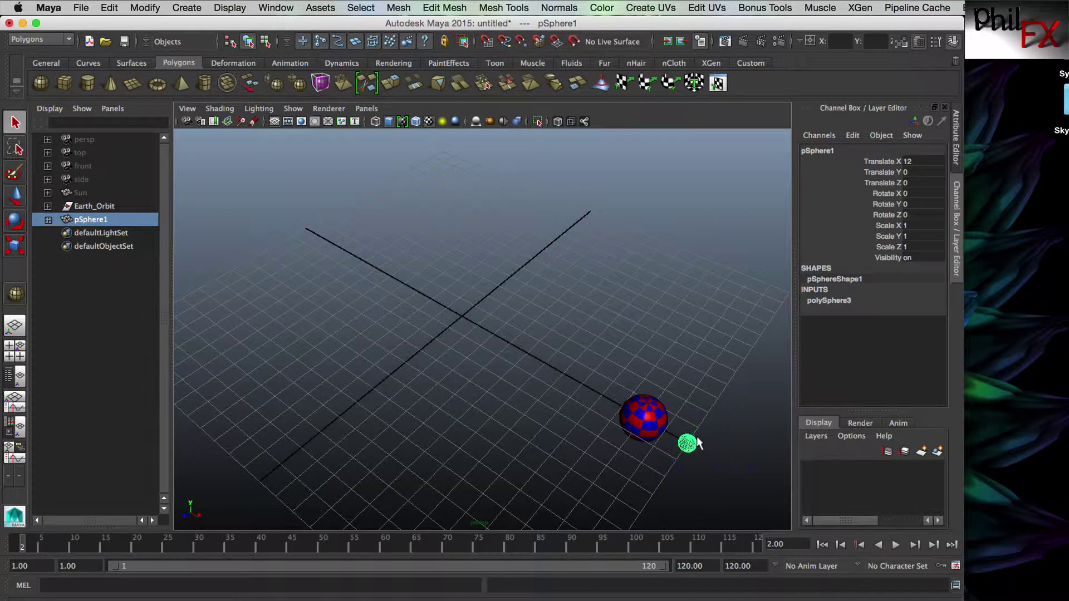
right_click(688, 444)
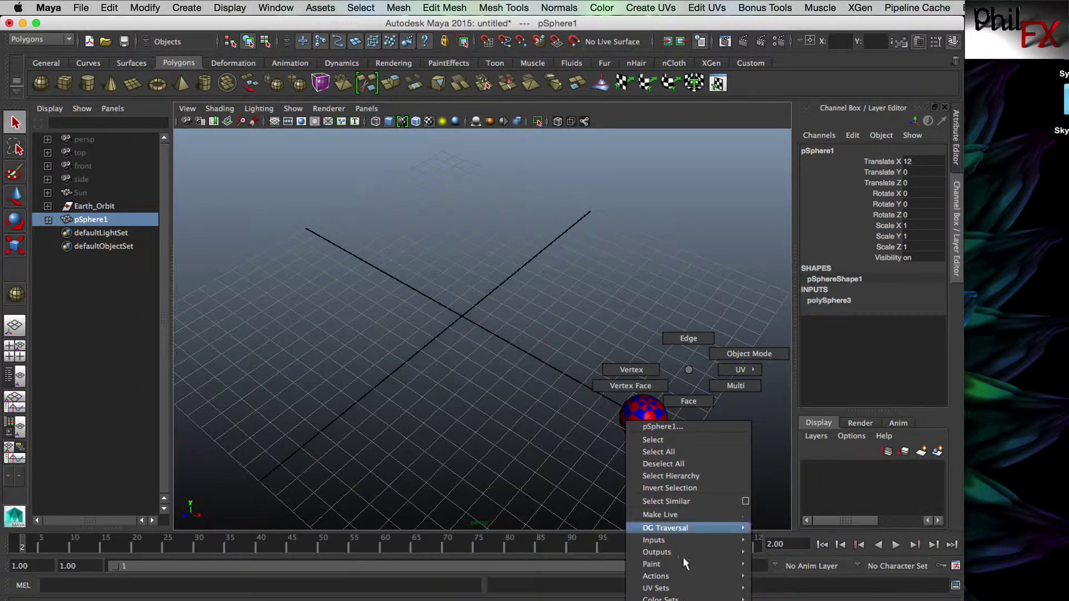
left_click(647, 451)
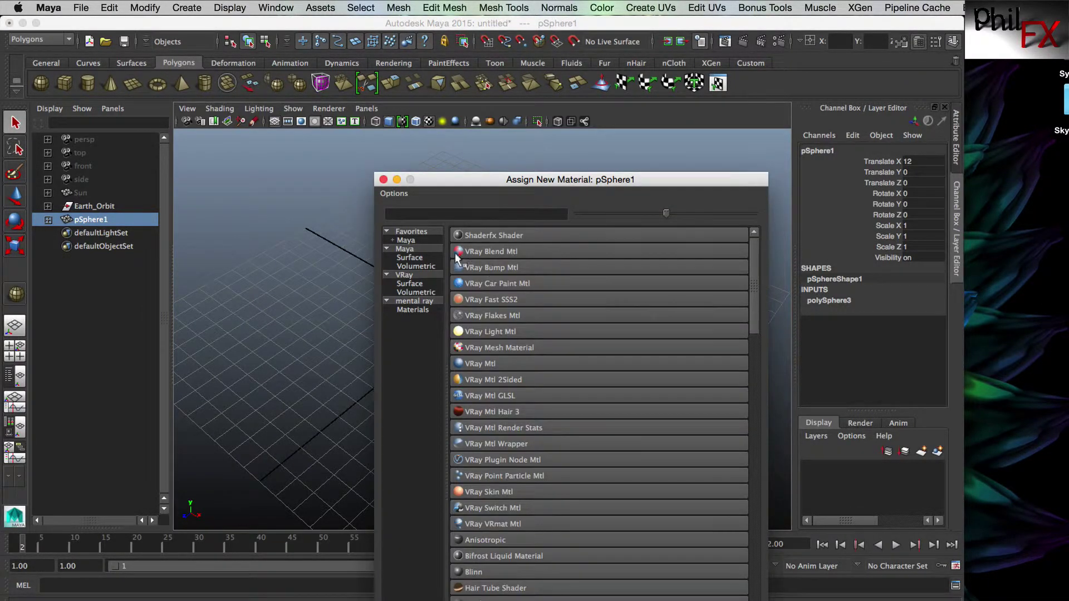
left_click(406, 248)
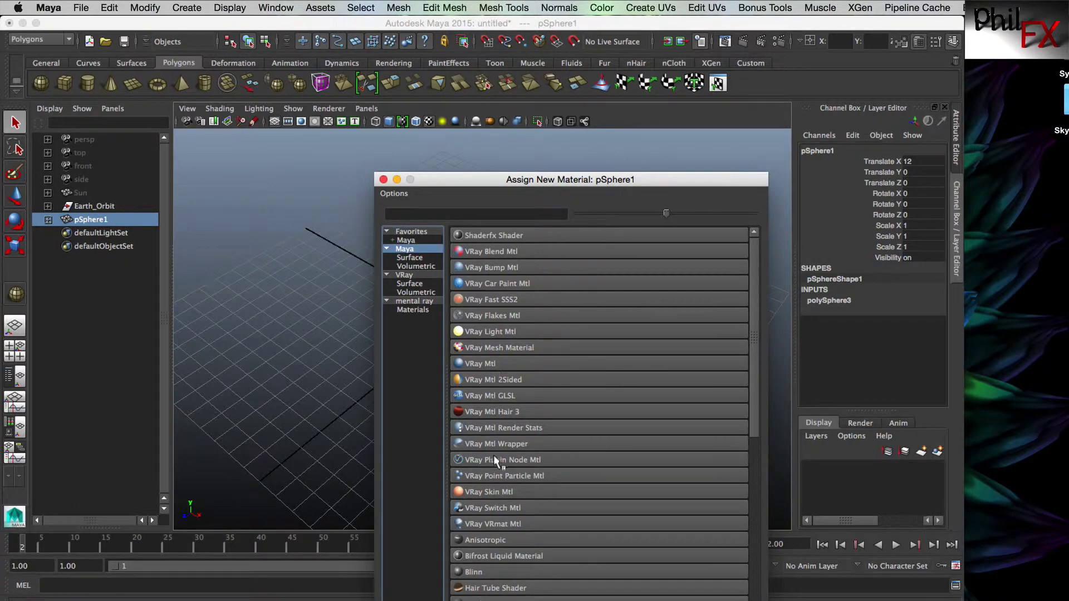
left_click(406, 240)
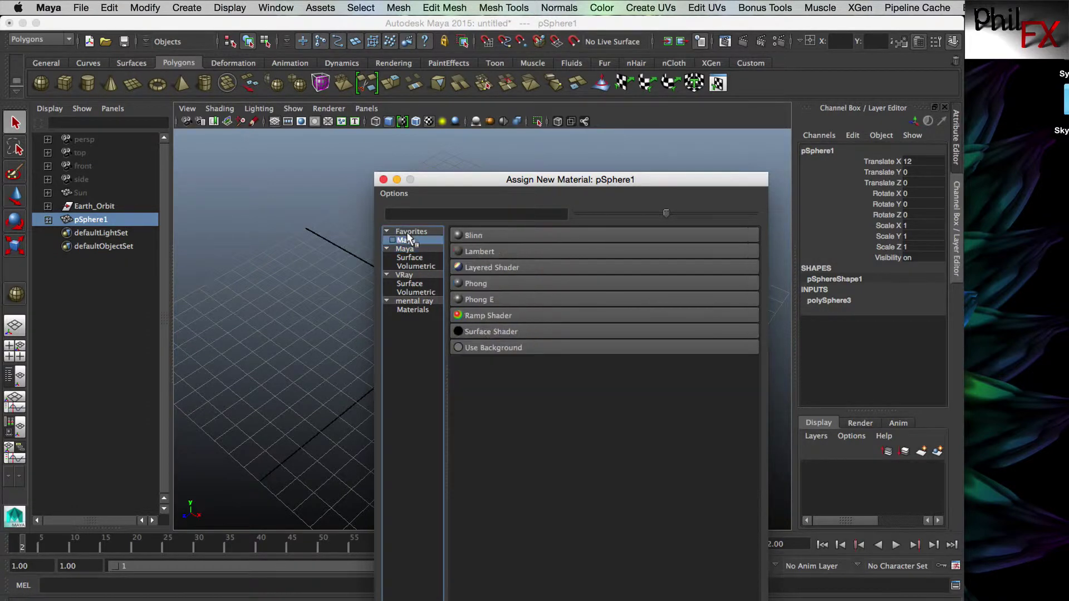
left_click(474, 235)
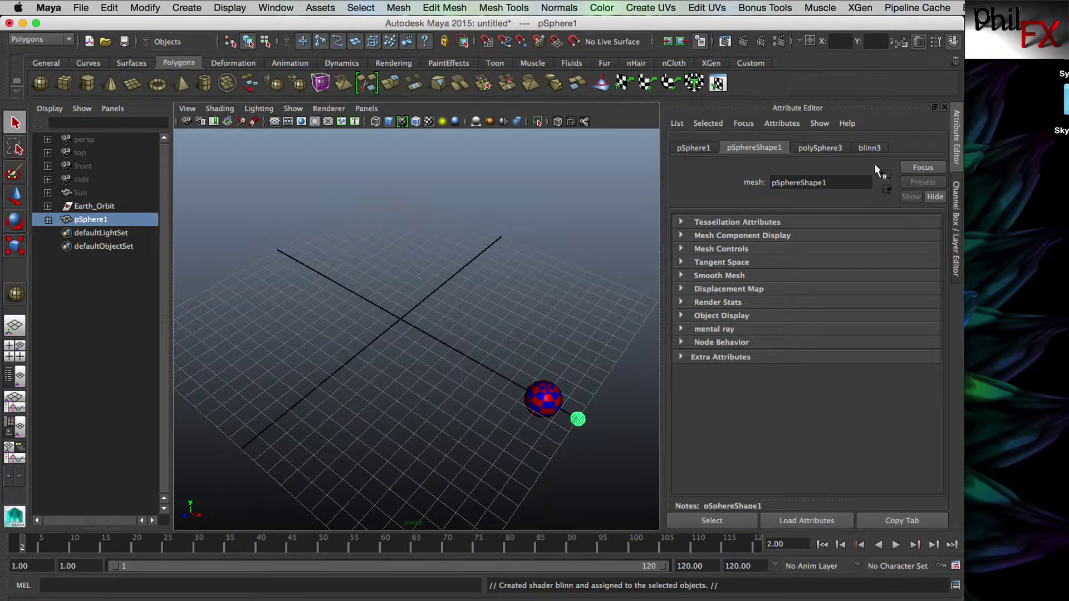
Rename the small sphere's new Blinn material to Moon_Color.
left_click(870, 149)
double_click(803, 180)
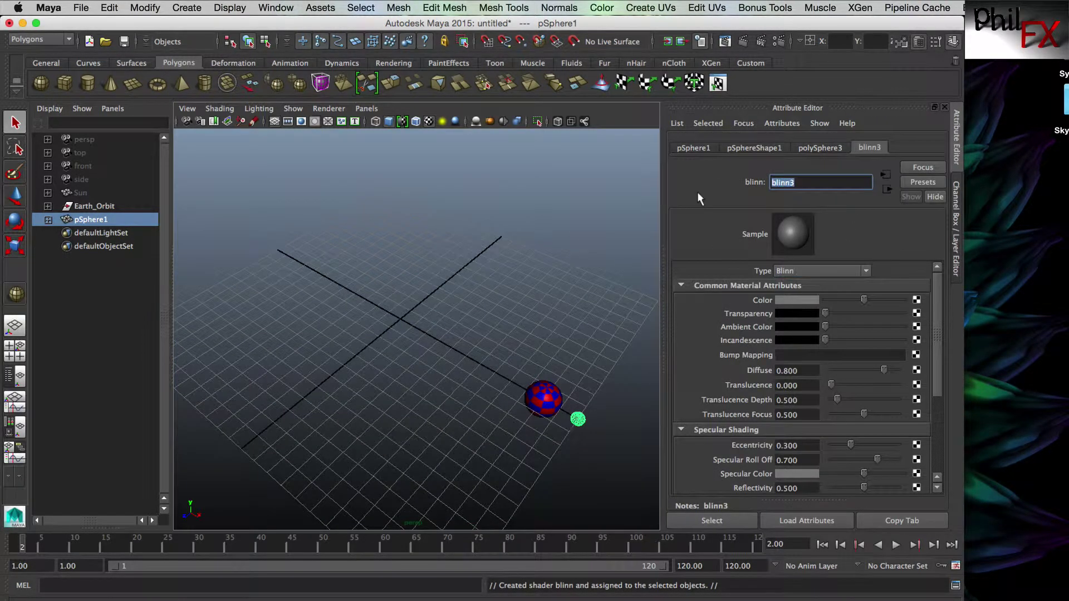
type("Moon_Color")
key("Return")
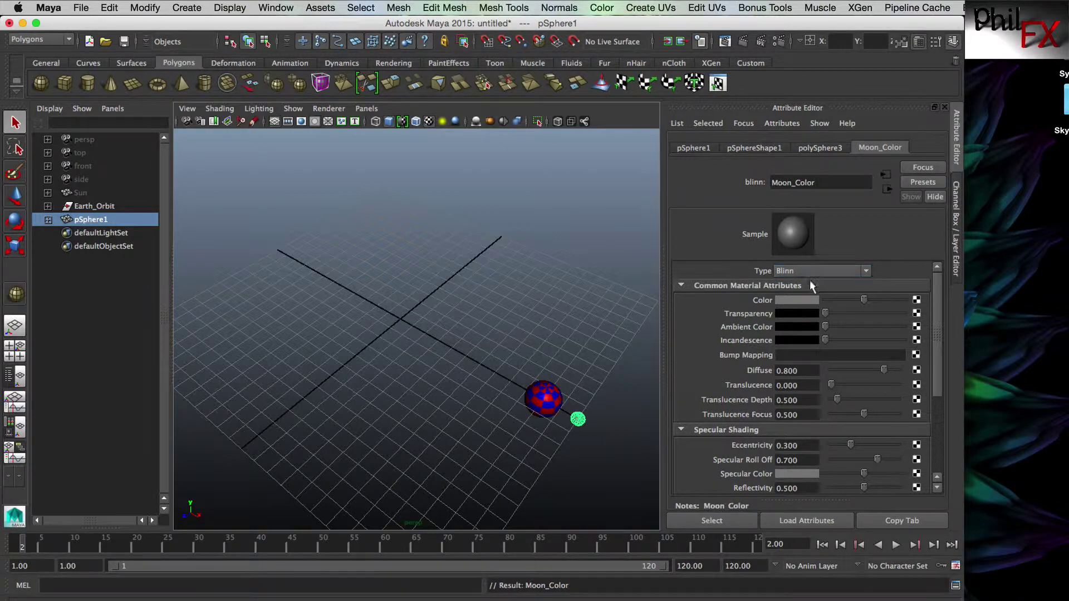
Map a Checker texture to the Moon_Color material's color, with Color 1 magenta and Color 2 yellow.
left_click(799, 300)
left_click(917, 300)
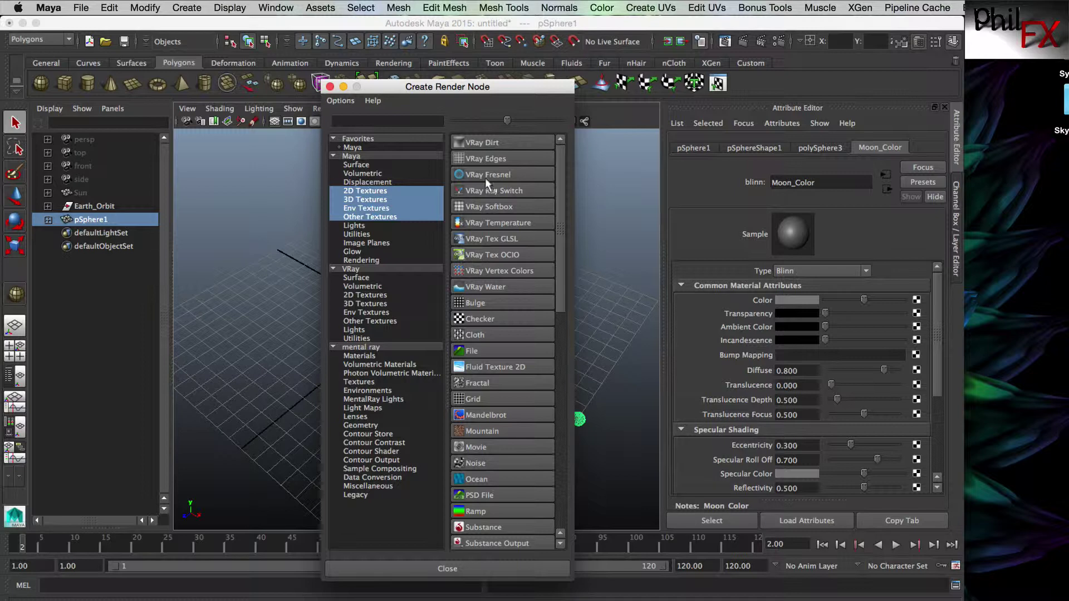
left_click(472, 318)
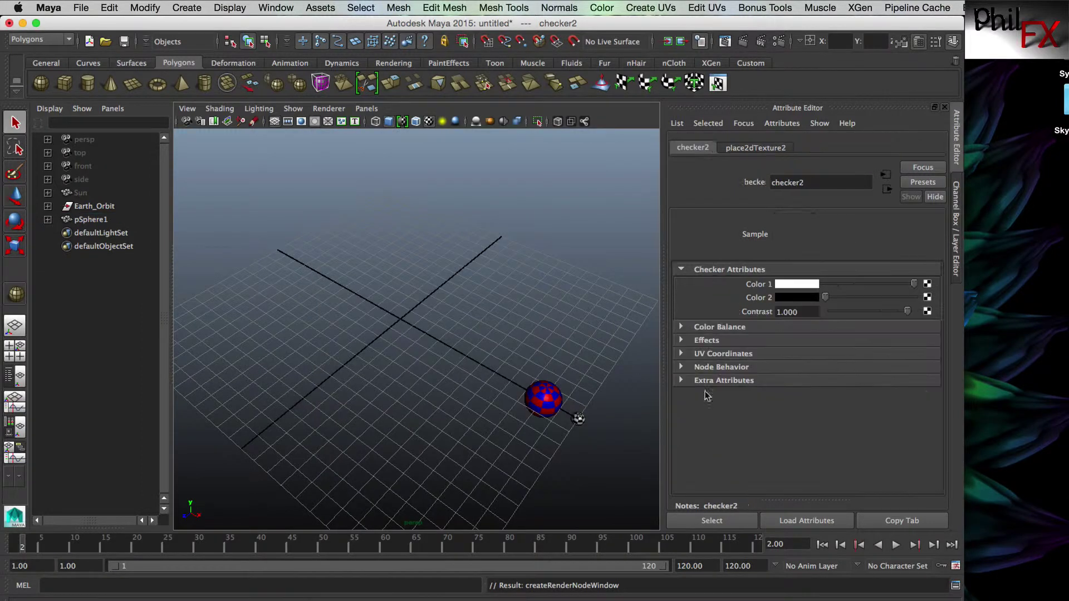
left_click(796, 286)
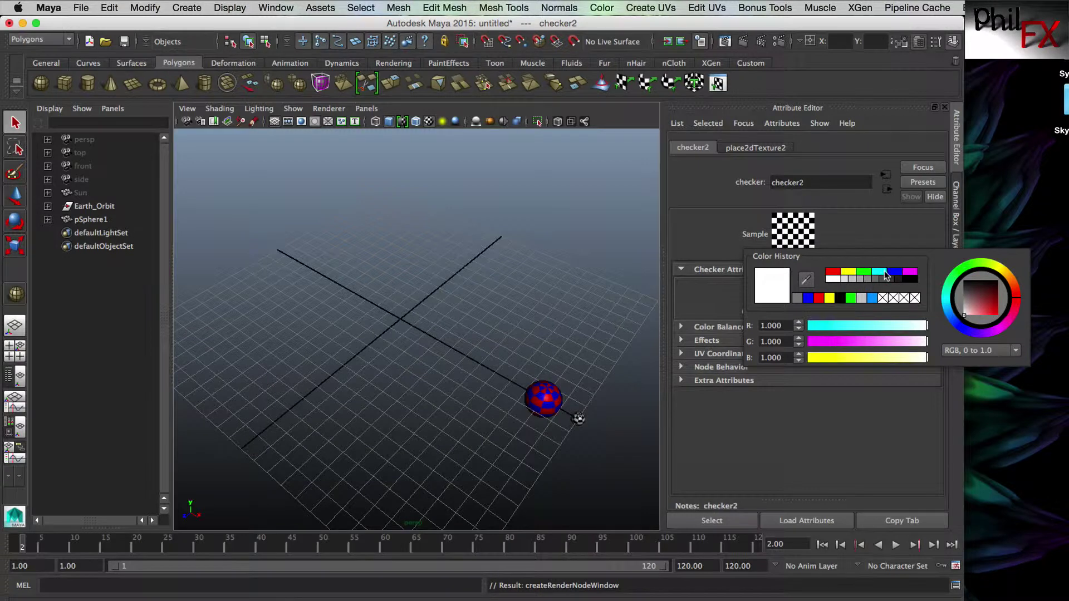
left_click(910, 274)
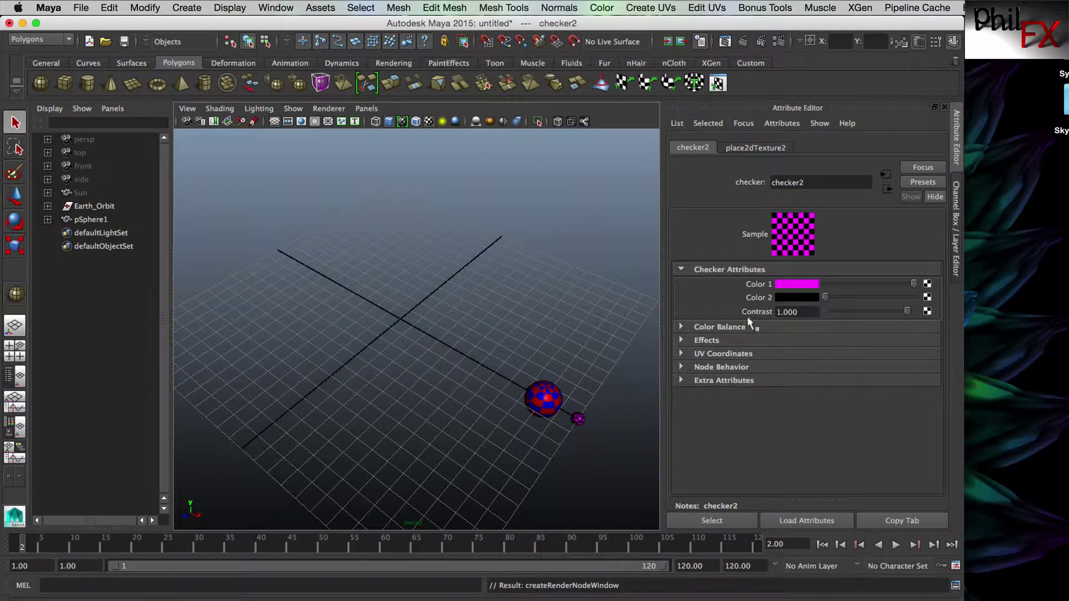
left_click(798, 298)
left_click(763, 265)
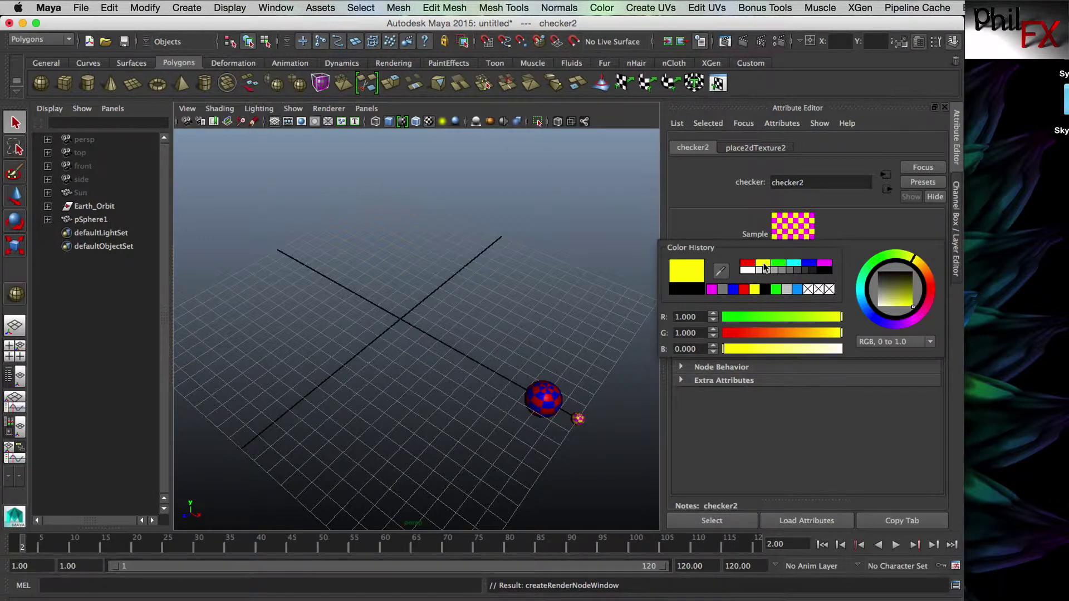
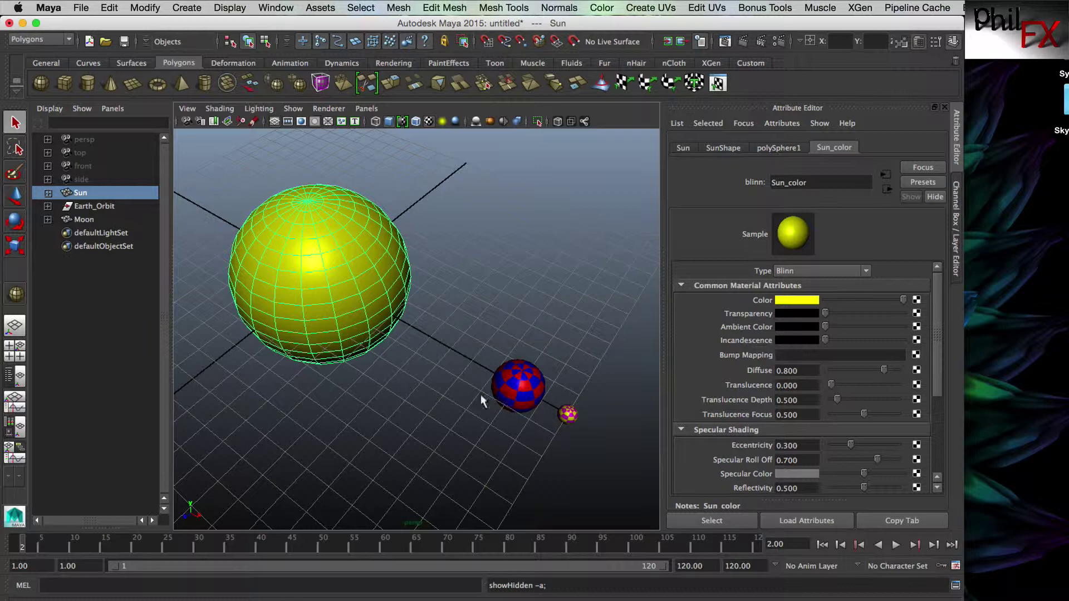
Select the Moon and key its Rotate Y at 0 on frame 1.
left_click(574, 433)
left_click(569, 416)
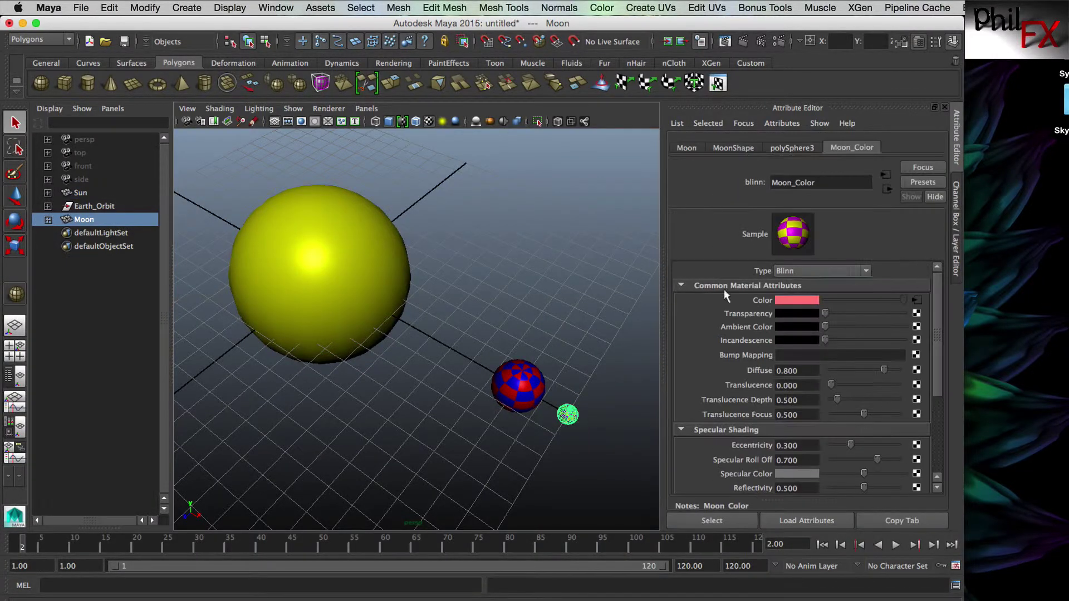
left_click(957, 228)
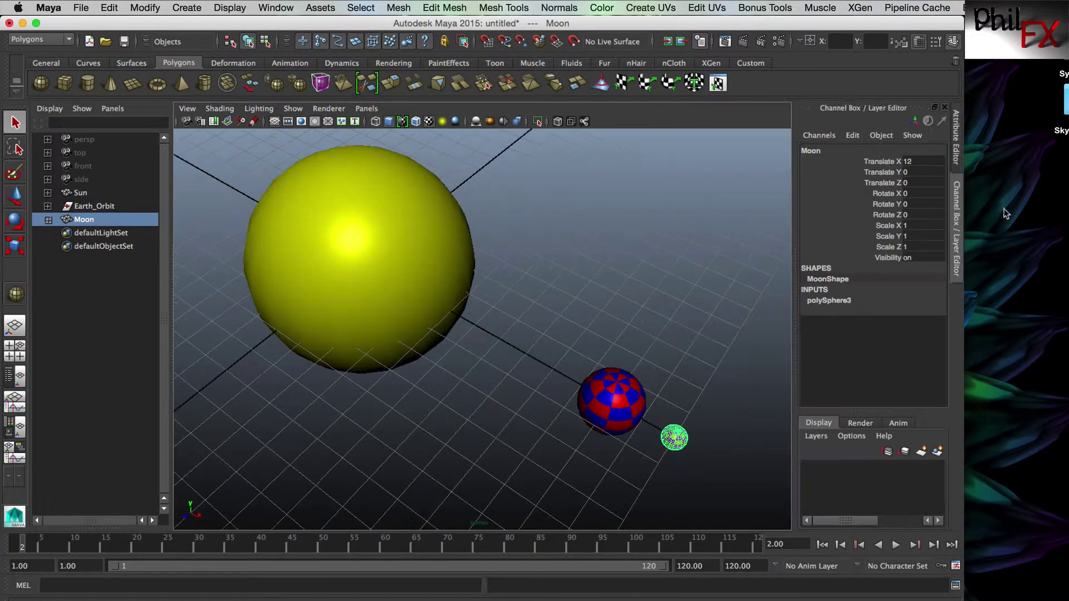
left_click(11, 545)
left_click(884, 204)
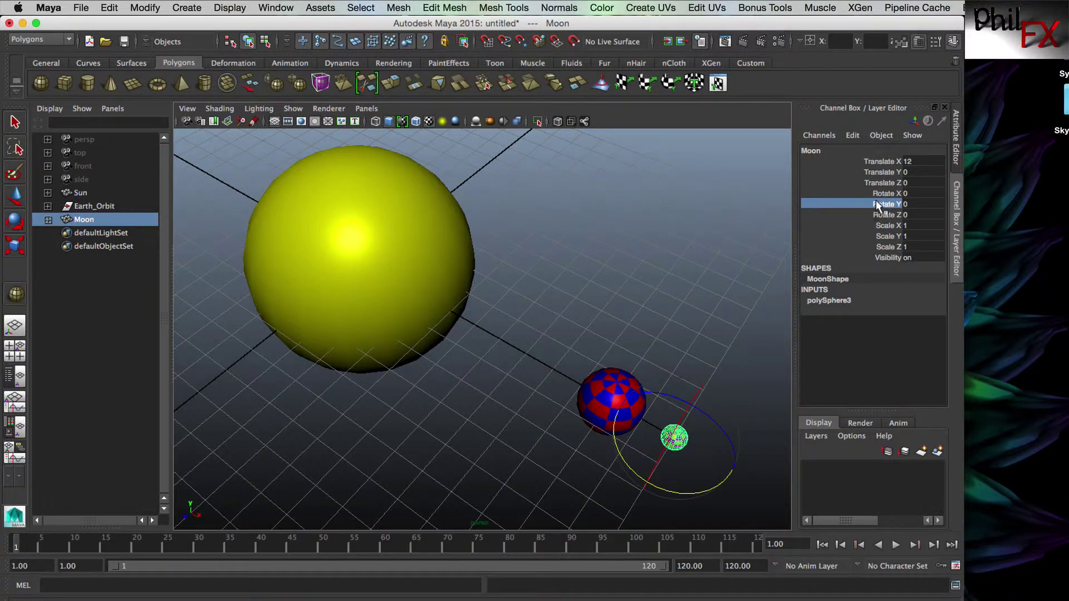
right_click(876, 205)
left_click(906, 222)
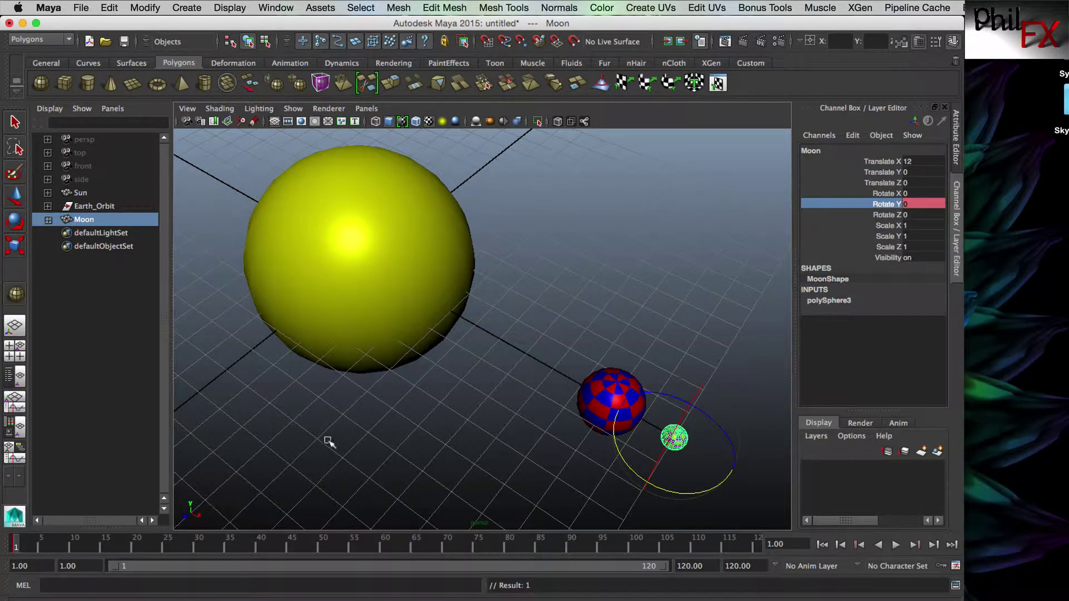
key("alt+v")
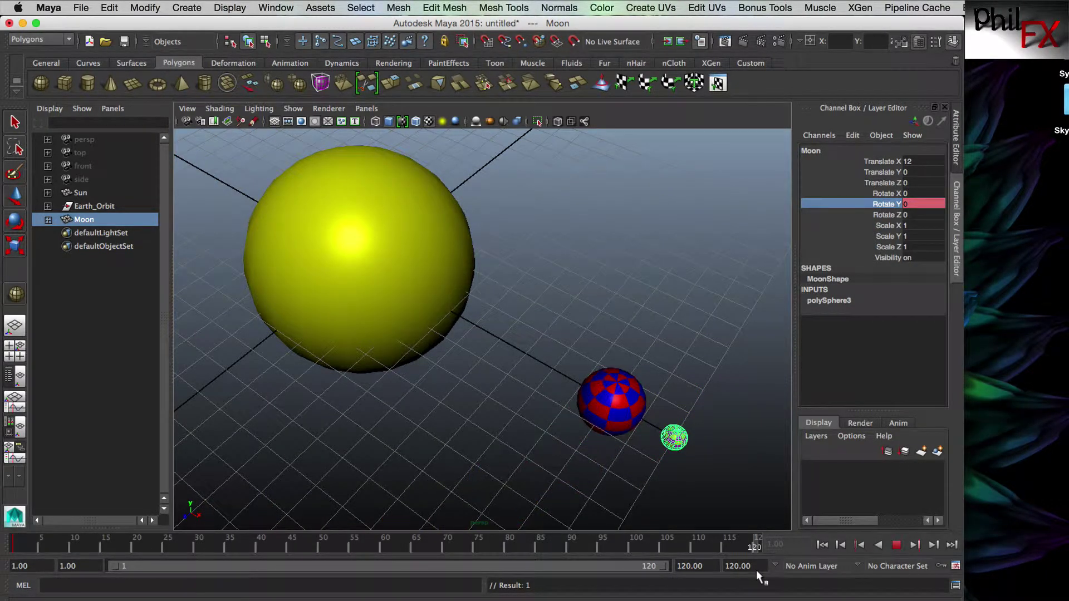
key("alt+v")
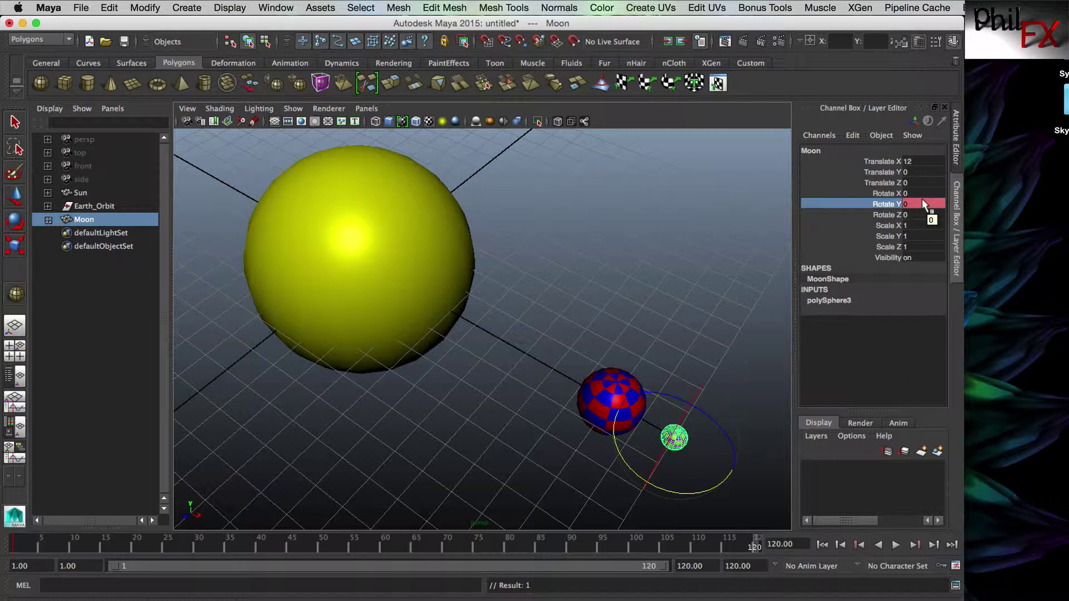
key("7")
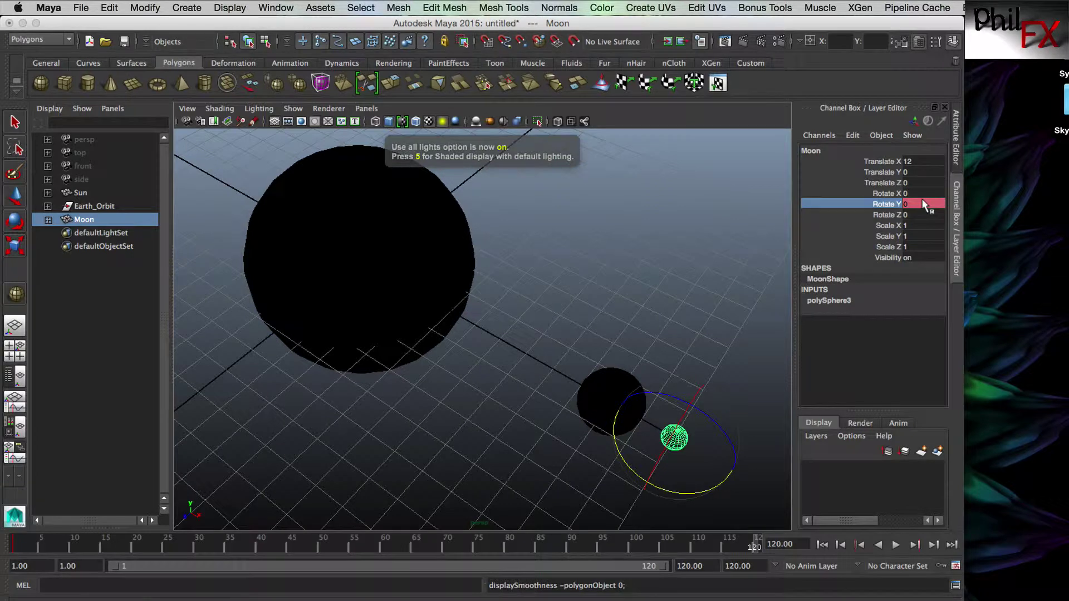
left_click(676, 240)
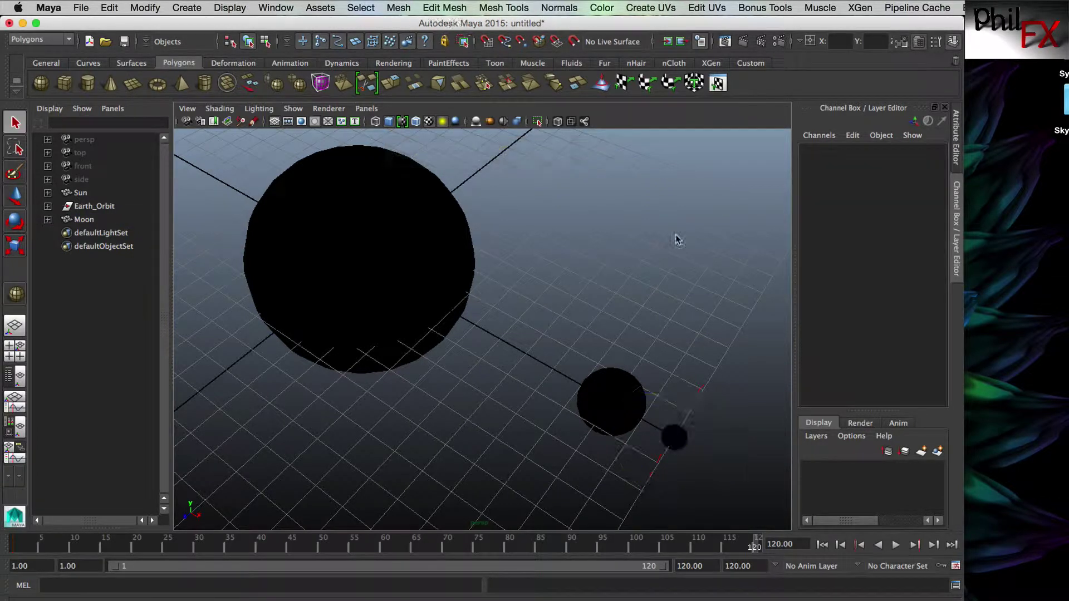
key("z")
key("z")
key("z")
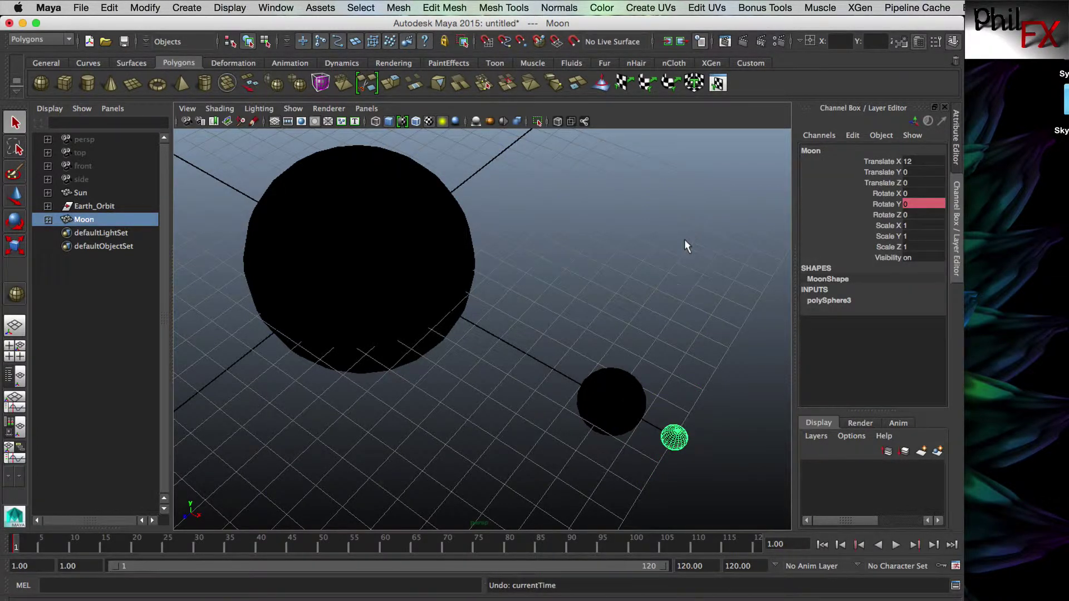
left_click(623, 383)
left_click(419, 253)
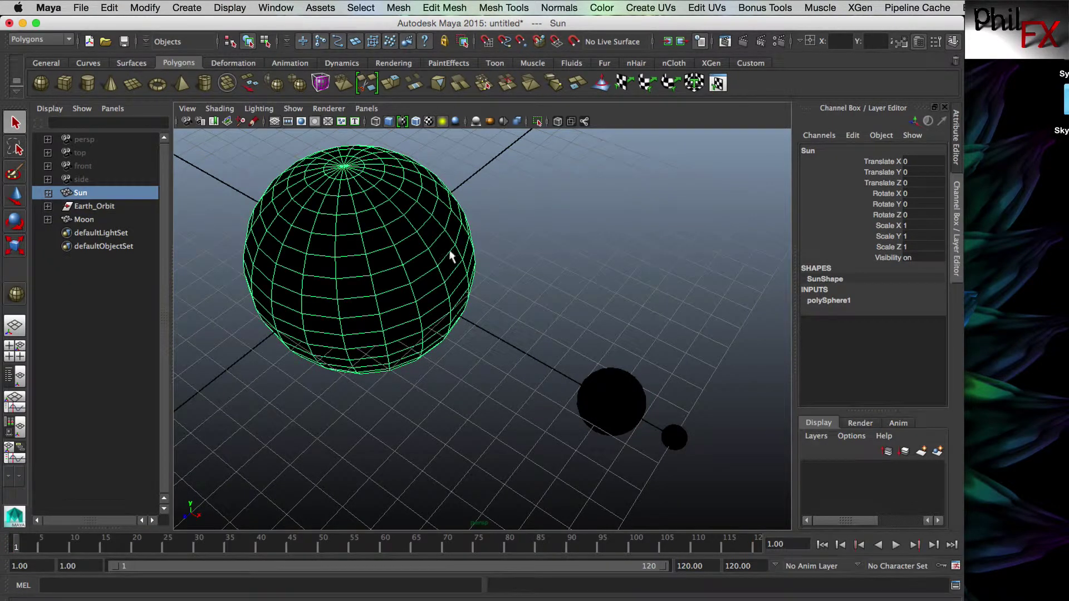
key("6")
left_click(663, 360)
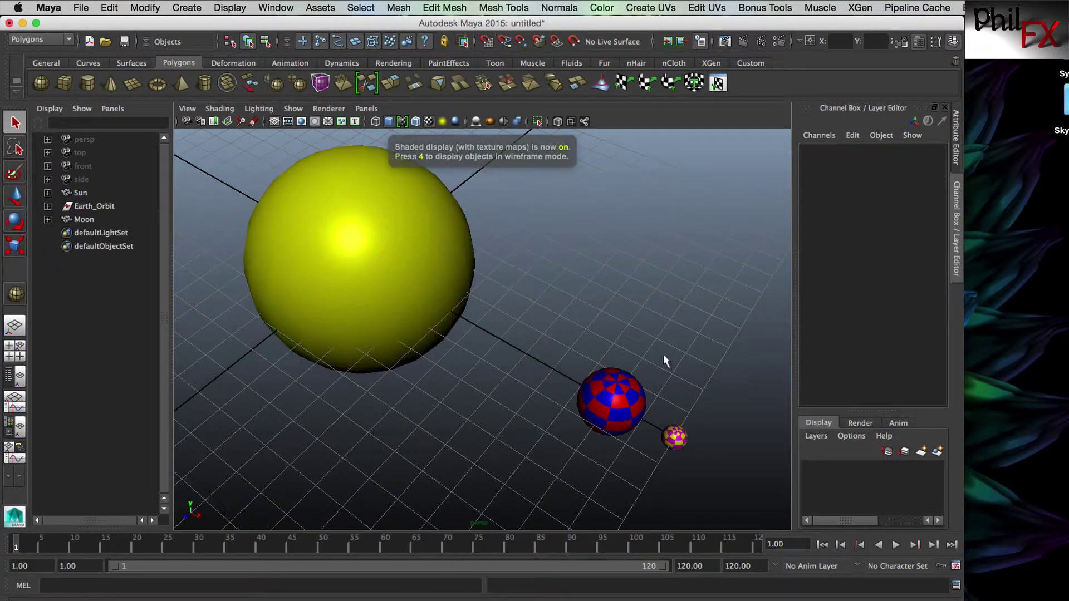
Set the Moon's Rotate Y to 720 at frame 120, key it, and clear the selection.
left_click(676, 437)
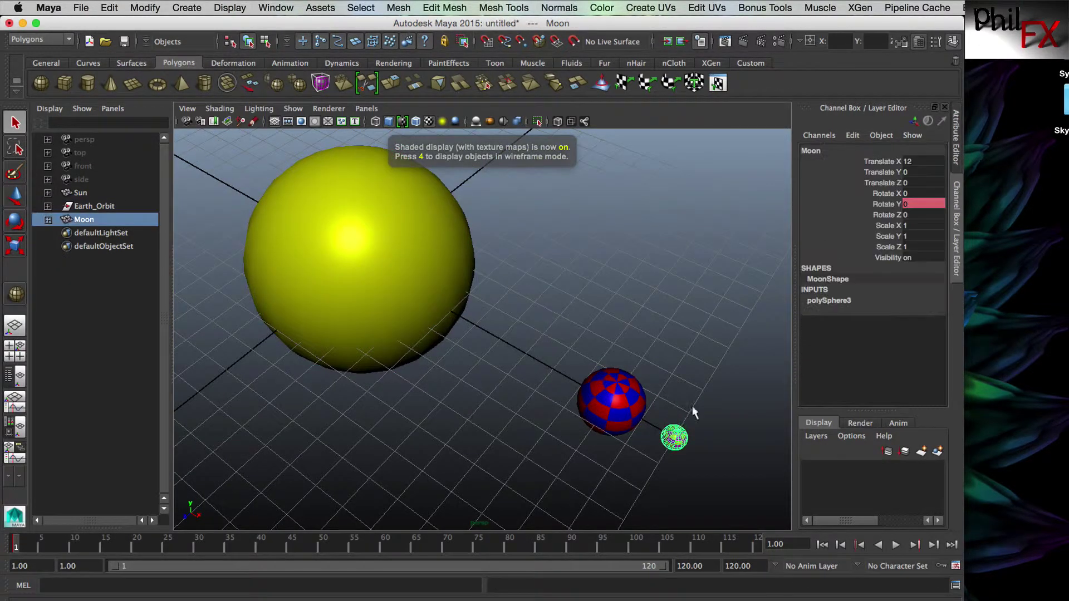
key("alt+v")
double_click(910, 203)
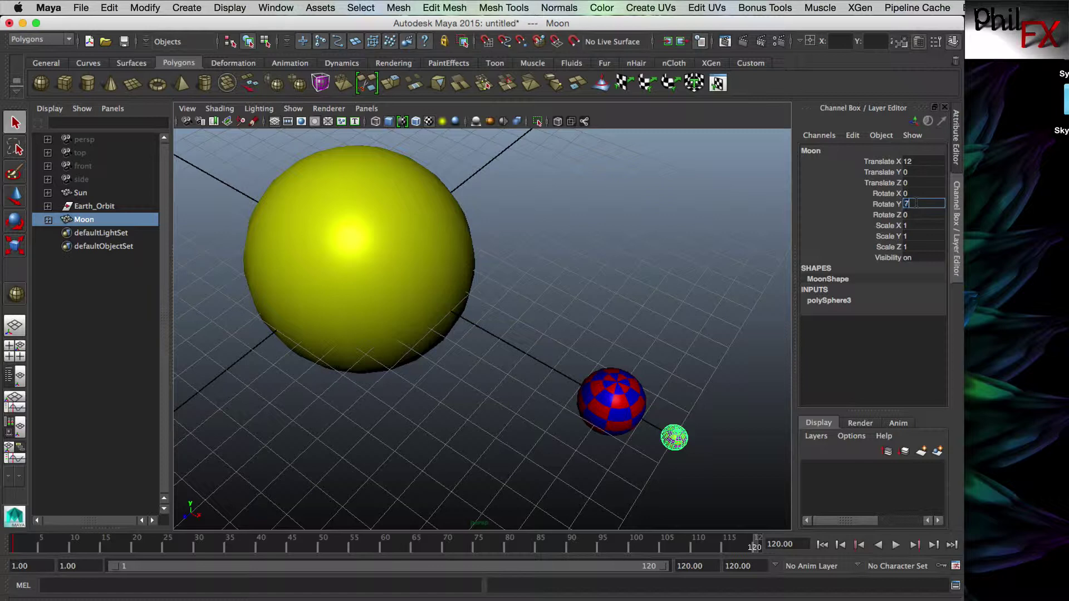
key("Return")
left_click(885, 204)
right_click(892, 204)
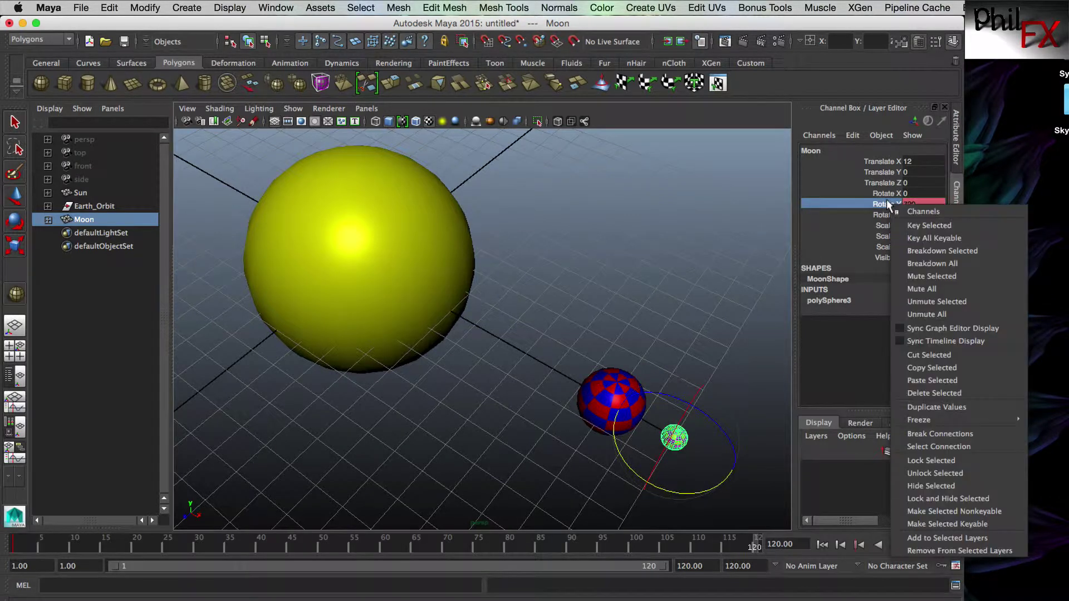
left_click(925, 225)
left_click(669, 284)
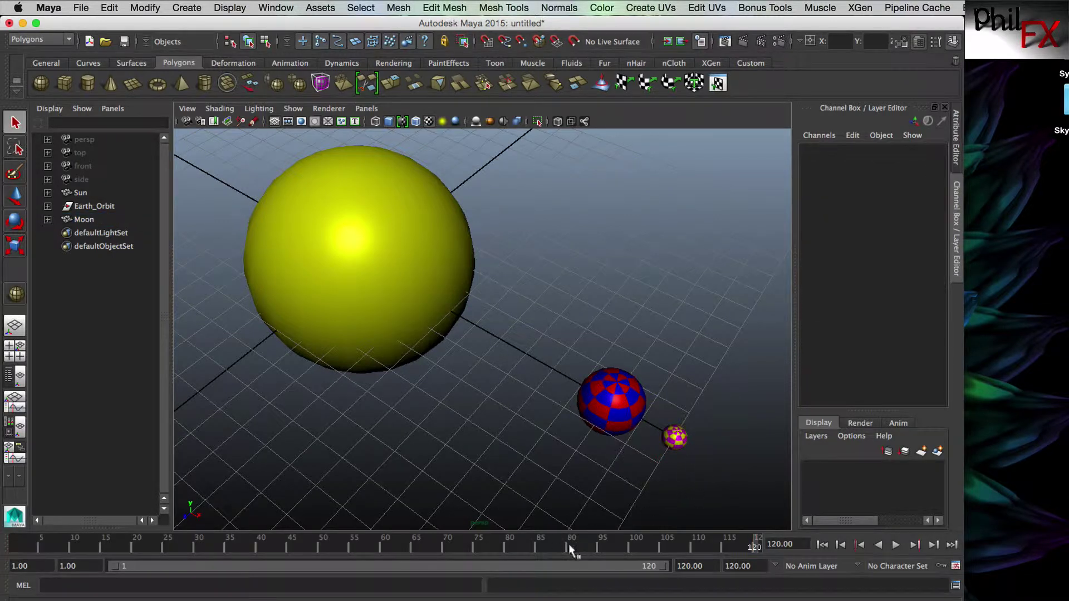
Play and scrub the animation back to frame 1 to examine how the Moon spins while Earth orbits.
key("alt+v")
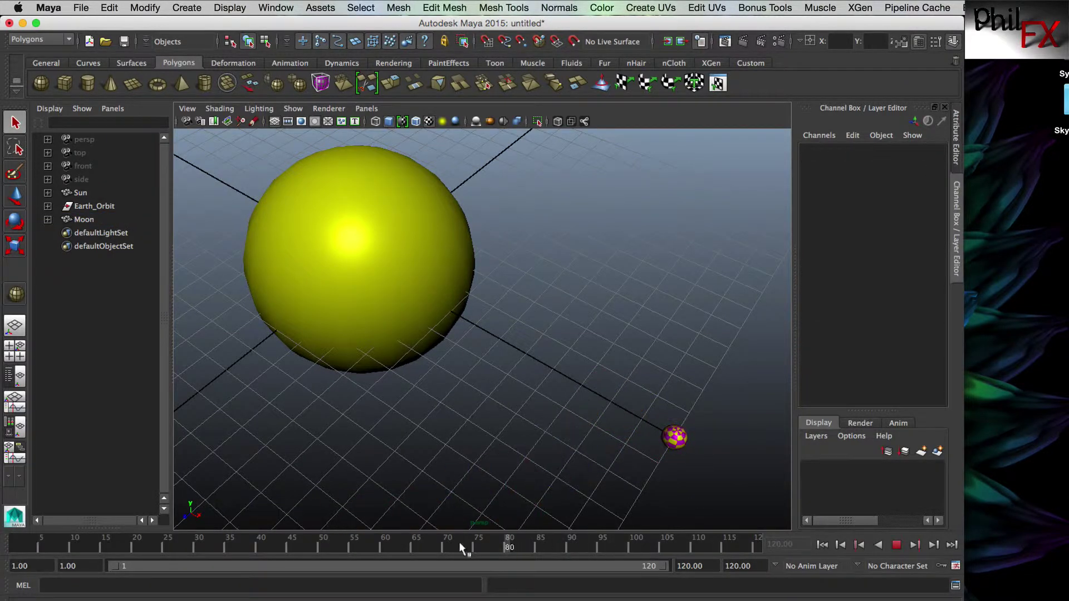
mouse_move(118, 547)
left_mouse_down()
mouse_move(85, 553)
mouse_move(762, 551)
mouse_move(88, 543)
mouse_move(731, 535)
mouse_move(560, 559)
mouse_move(129, 577)
mouse_move(513, 585)
mouse_move(771, 542)
mouse_move(579, 555)
mouse_move(186, 552)
mouse_move(48, 550)
mouse_move(559, 553)
mouse_move(14, 536)
left_mouse_up()
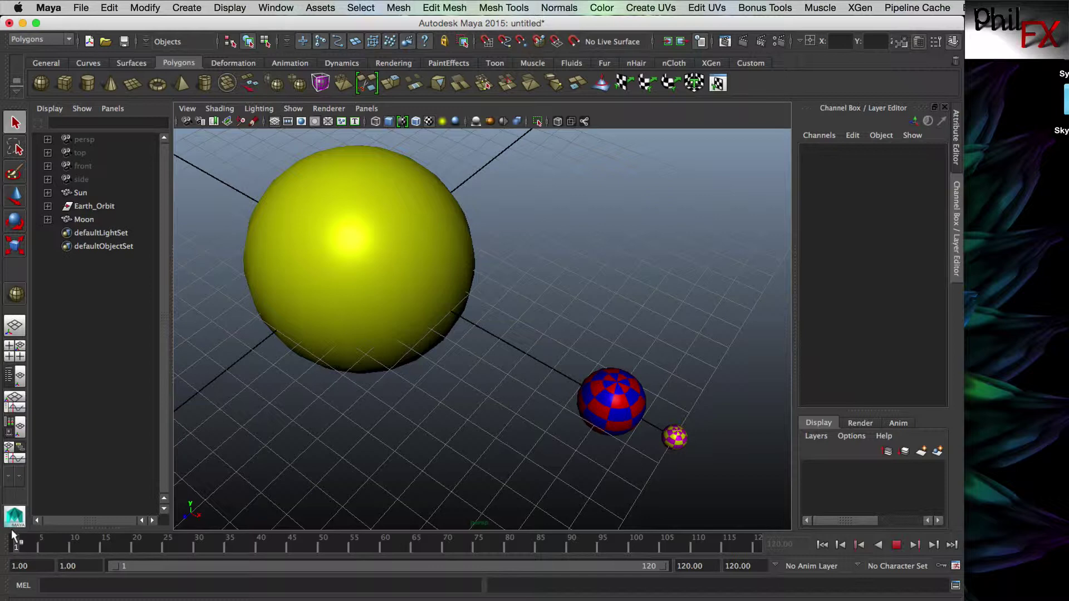
Scrub through the first ten frames and back to frame 1 to examine how Earth moves relative to the Moon.
left_click_drag(14, 535, 72, 523)
middle_click_drag(84, 223, 86, 202)
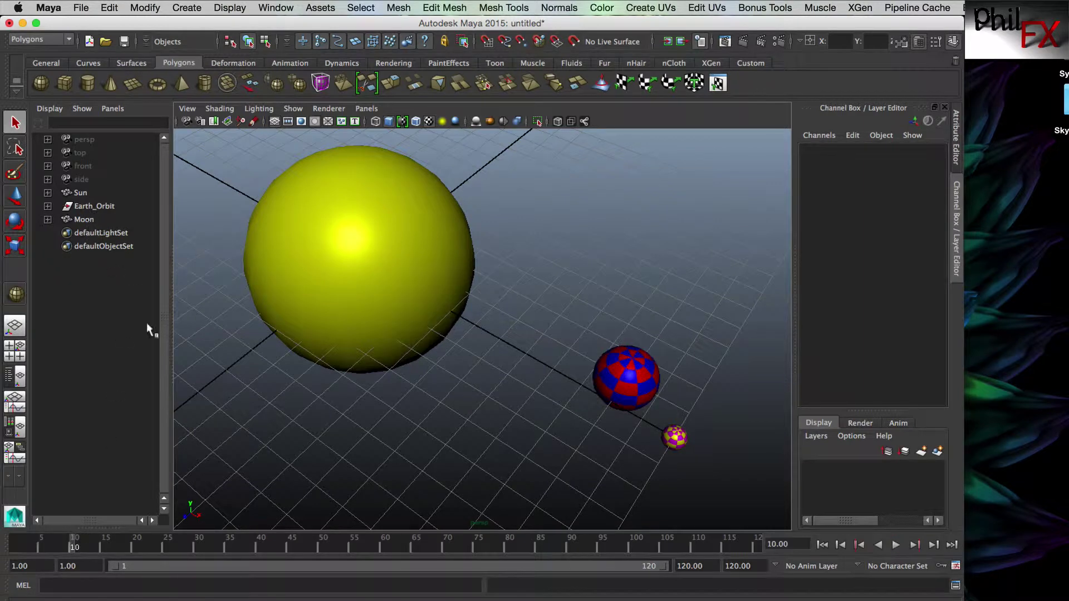
left_click_drag(78, 536, 19, 547)
key("alt+v")
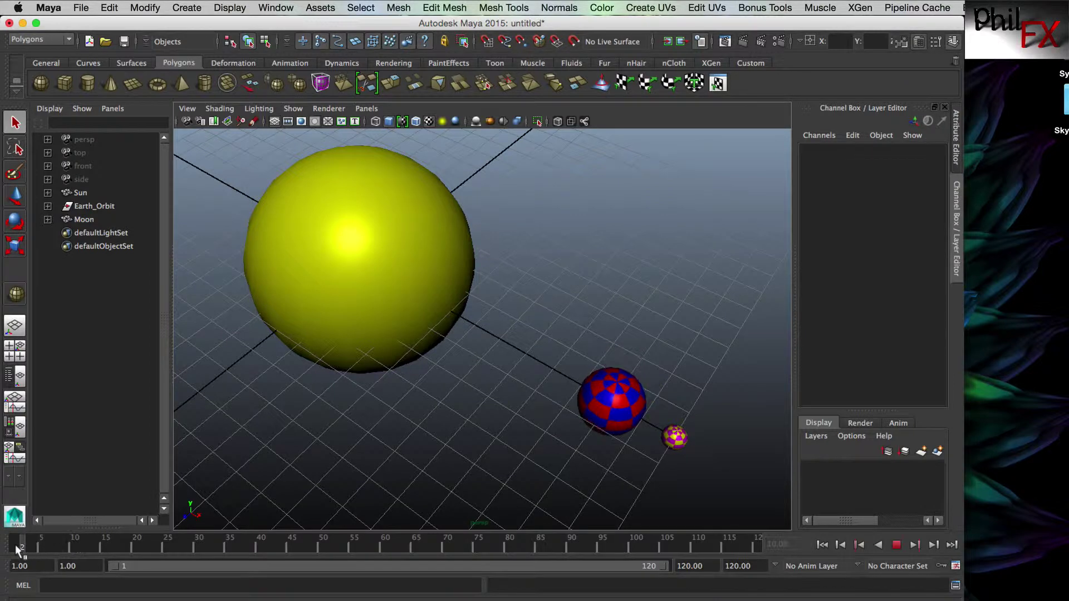
key("alt+v")
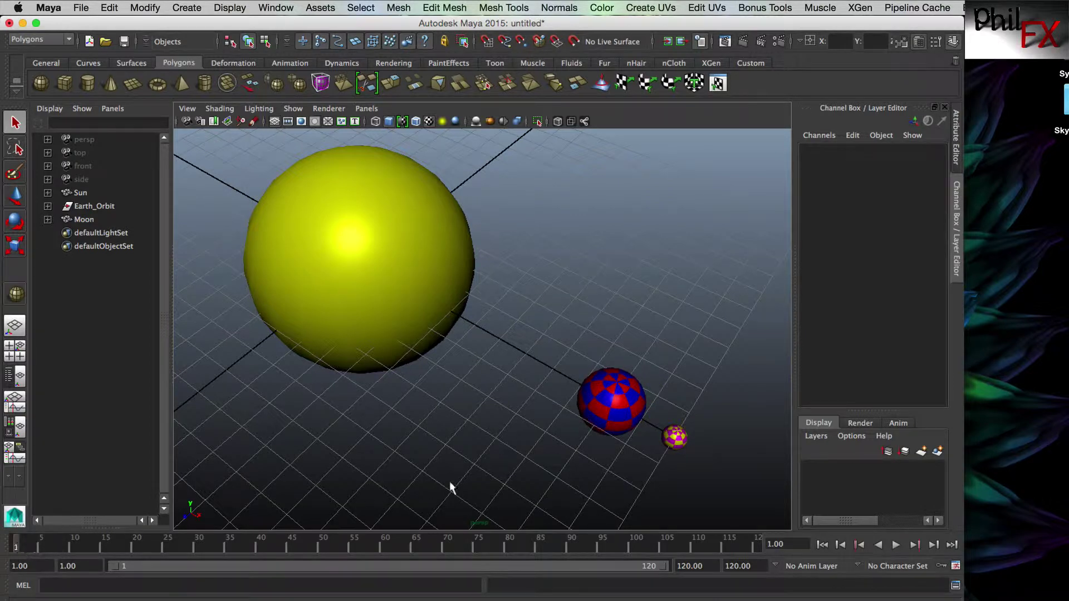
Group the Moon on its own and rename the group Moon_Orbit.
left_click(676, 439)
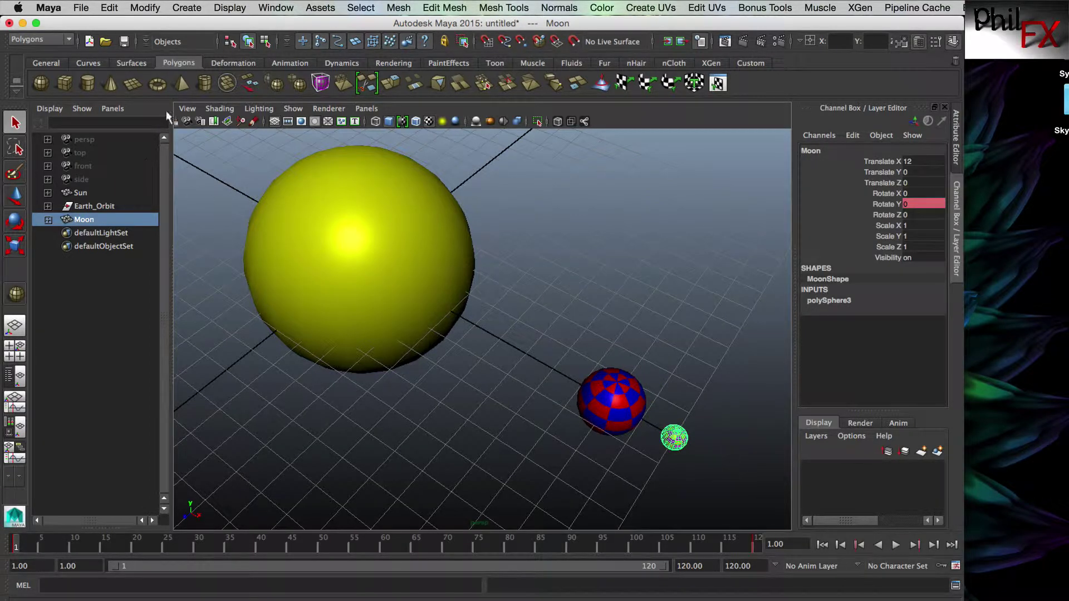
left_click(109, 7)
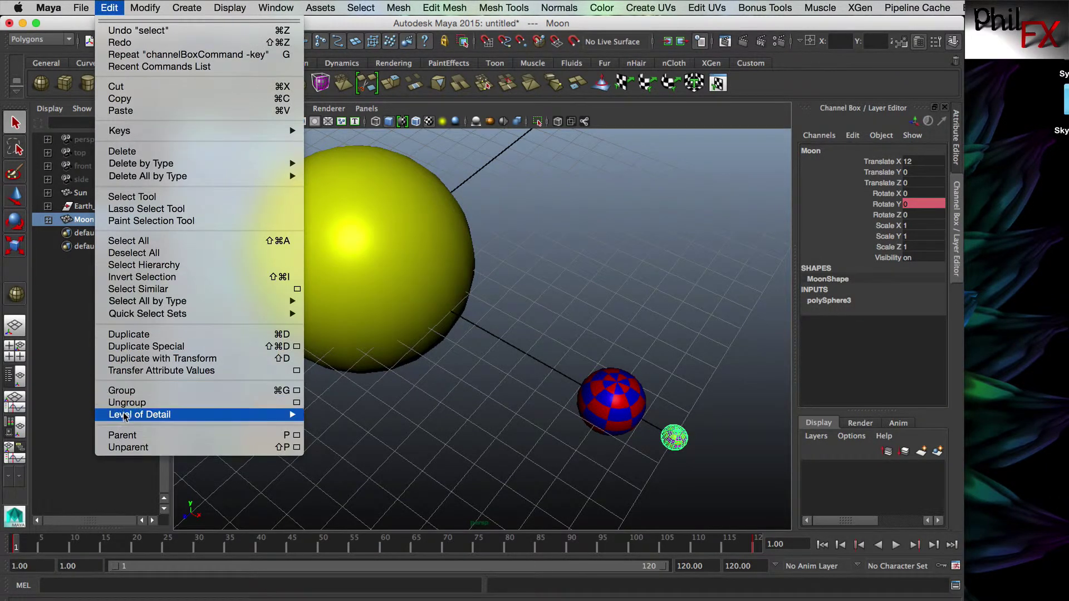
left_click(117, 390)
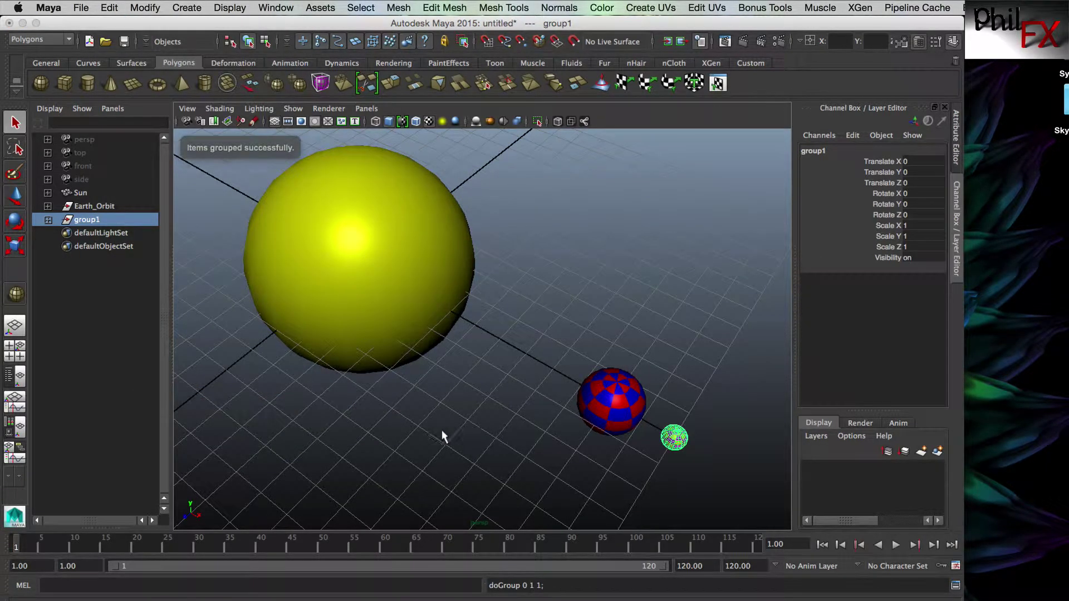
double_click(100, 219)
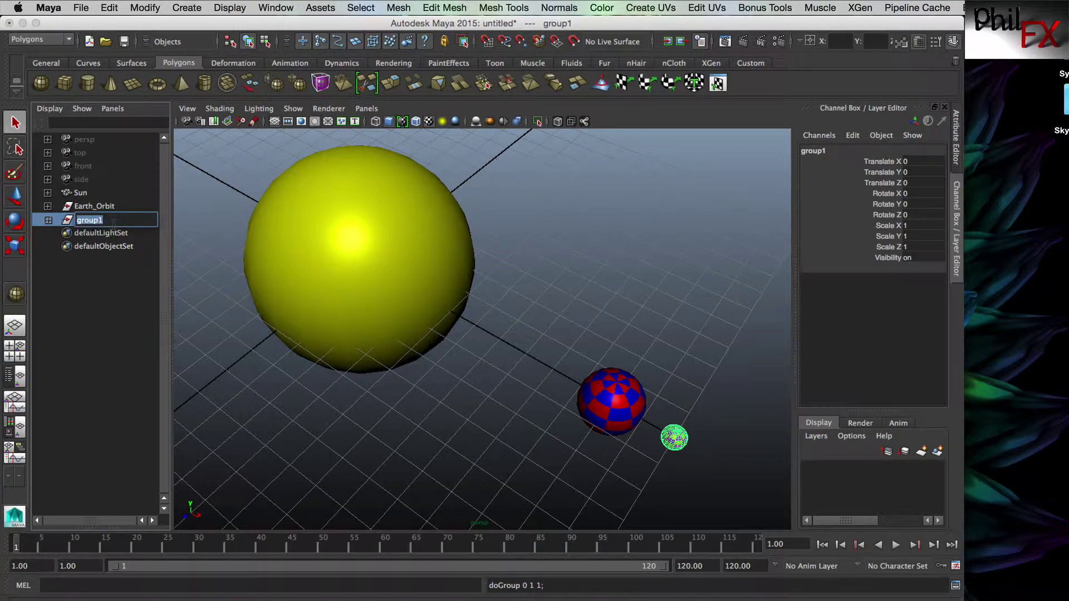
type("Moon_Orbit")
key("Return")
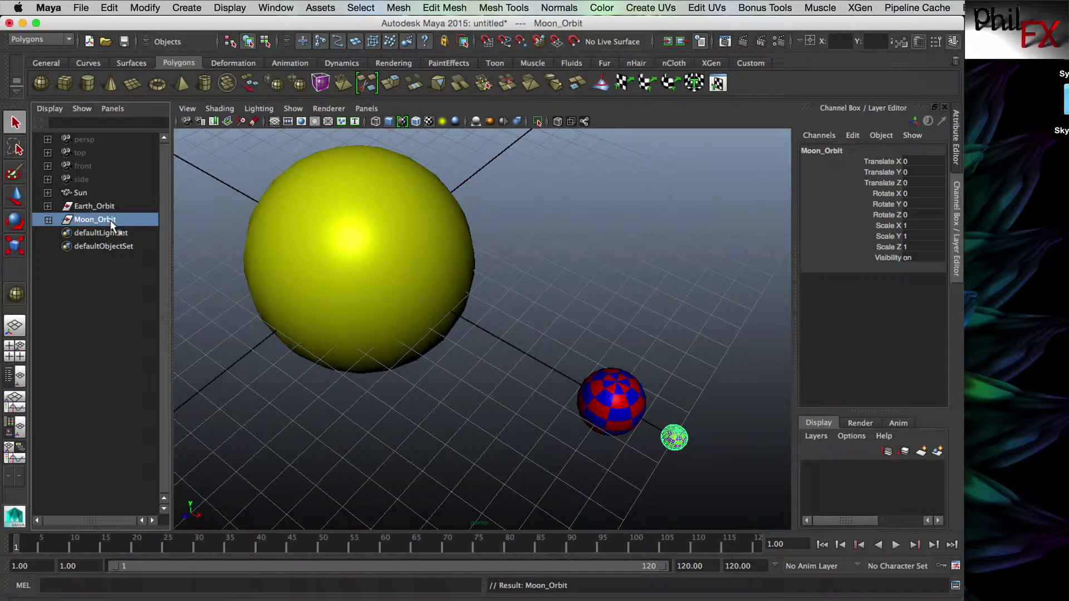
Expand the Moon_Orbit group, then select the group itself and key its Rotate Y at 0 on frame 1.
left_click(48, 220)
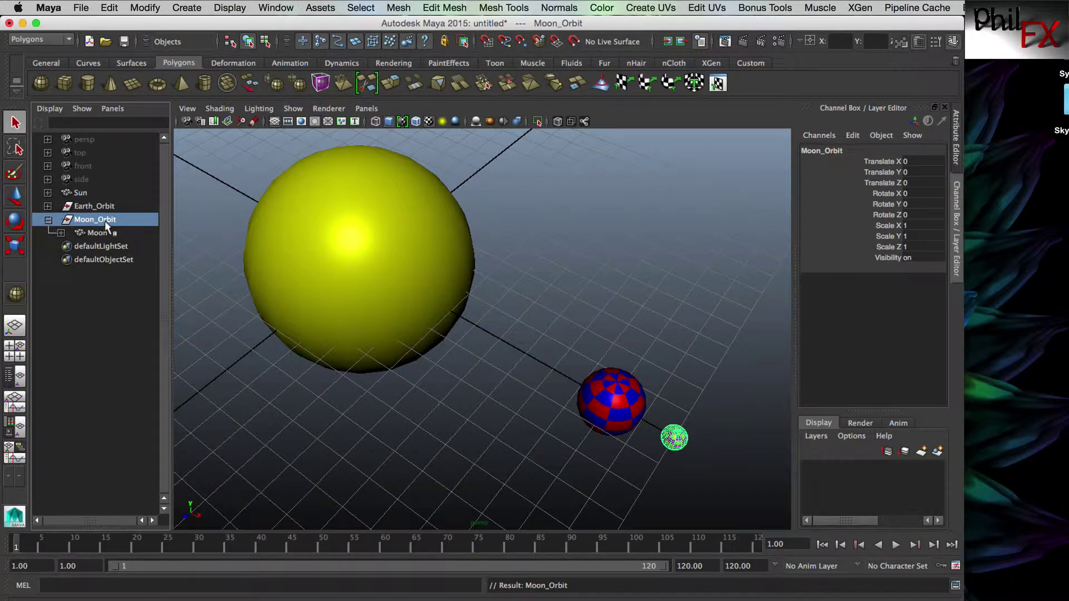
left_click(91, 233)
left_click(101, 221)
left_click(890, 204)
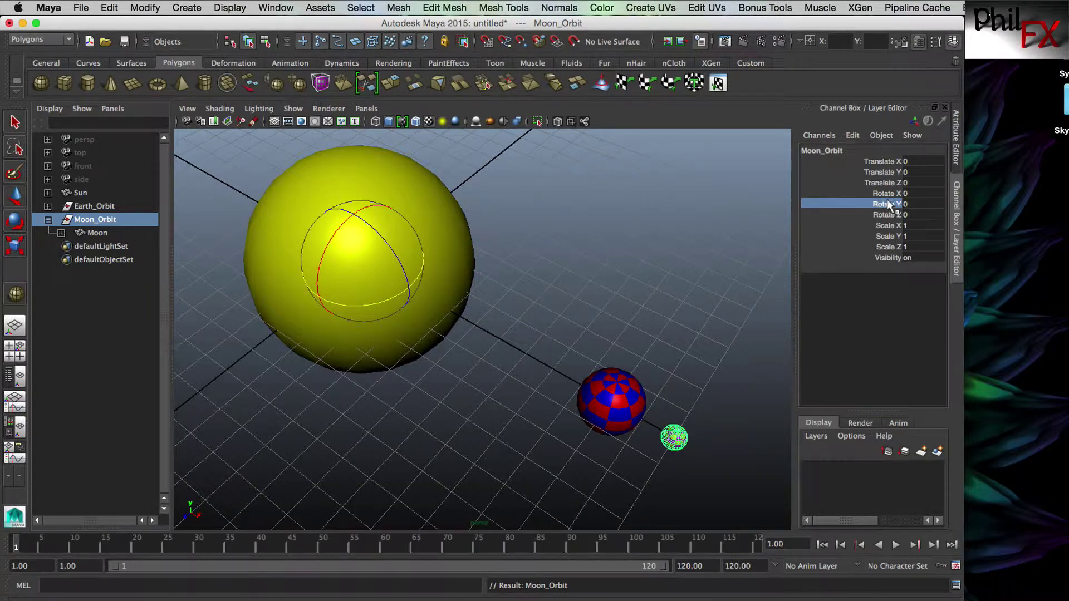
right_click(890, 204)
left_click(899, 225)
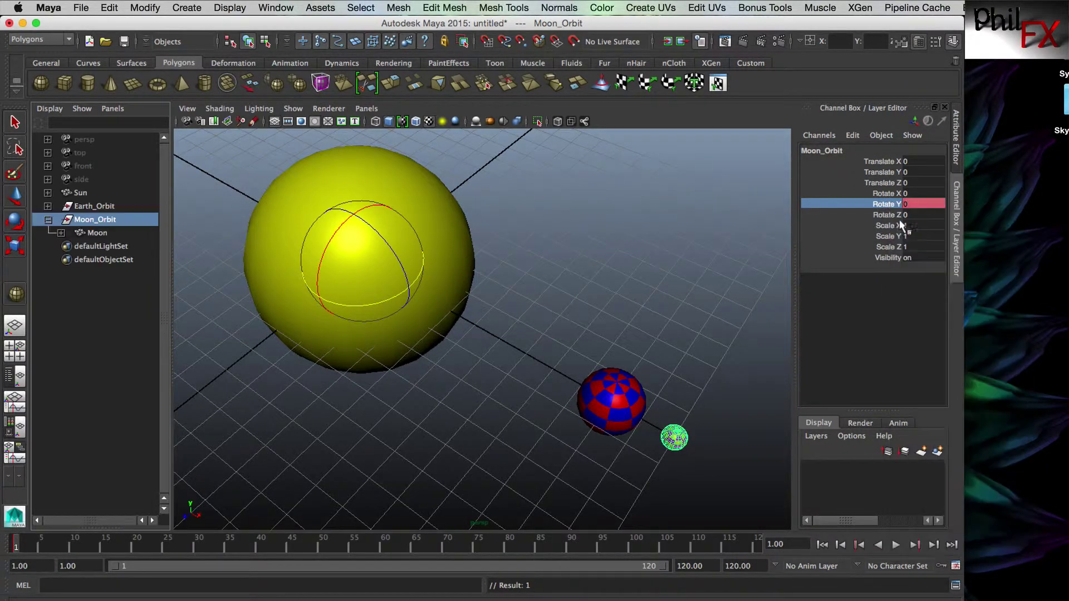
Set Moon_Orbit's Rotate Y to 360 at frame 120 and key it.
left_click_drag(15, 550, 754, 548)
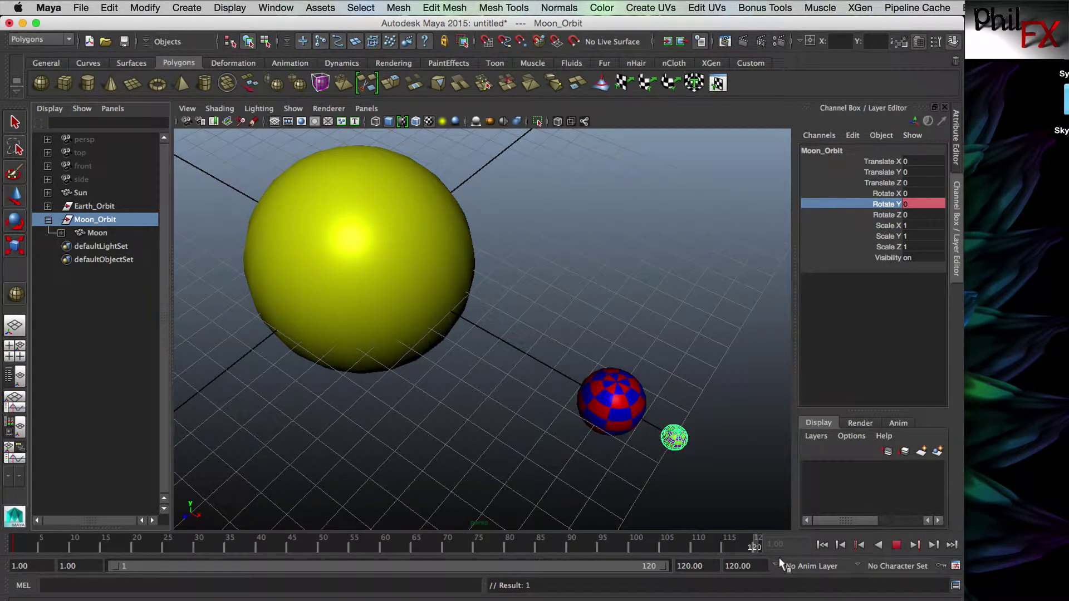
left_click(917, 204)
type("36")
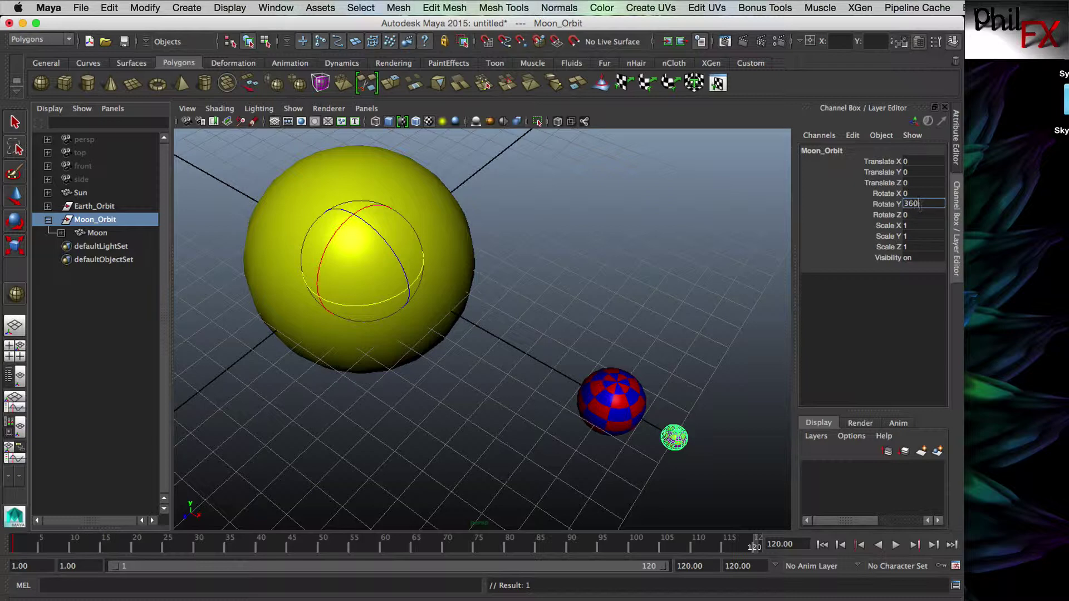
key("Return")
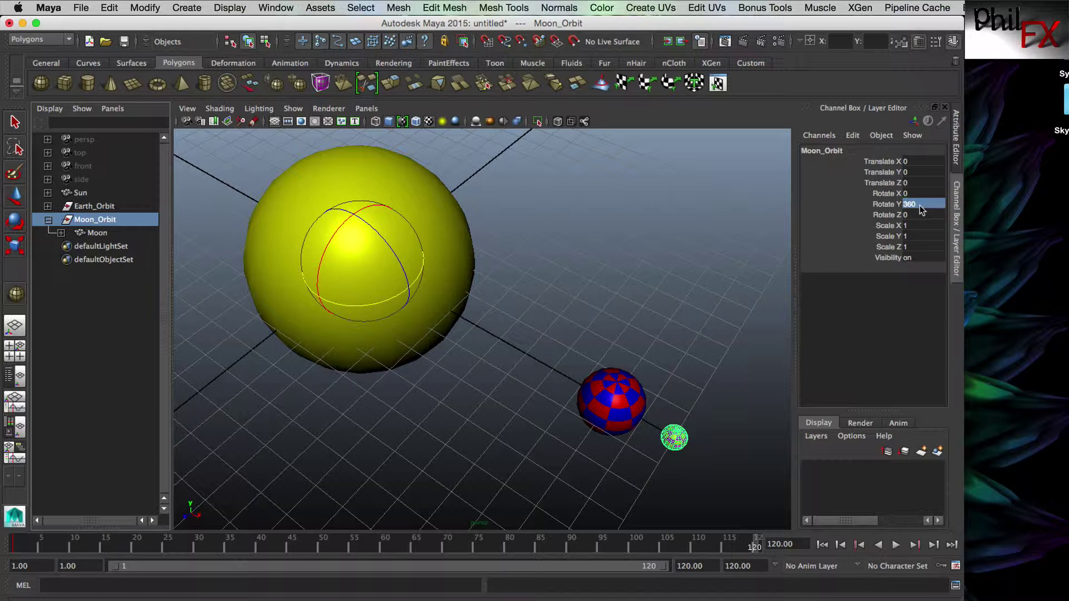
left_click(894, 203)
right_click(893, 203)
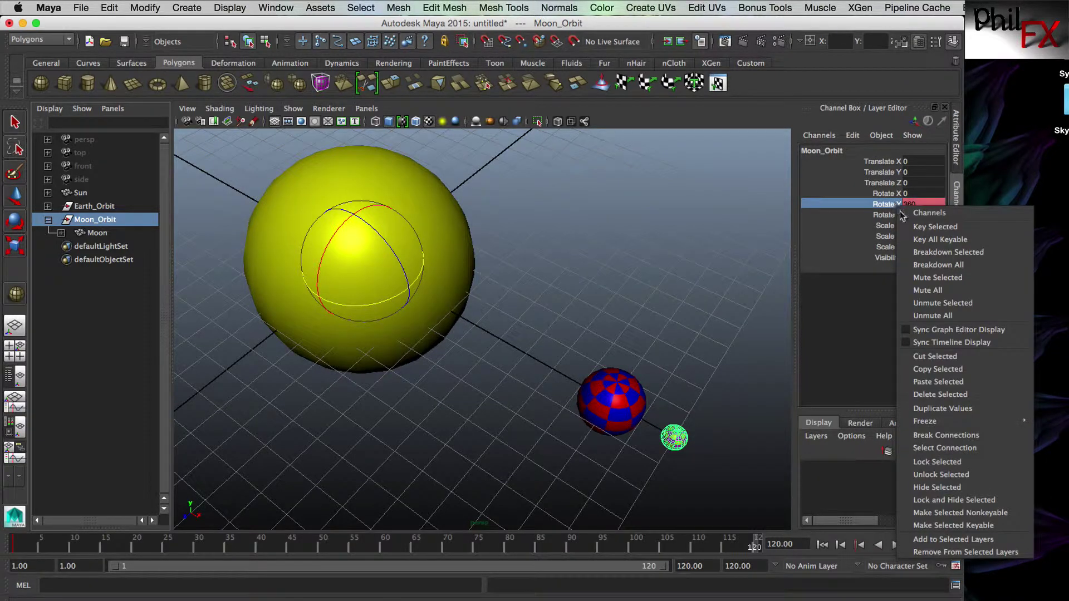
left_click(947, 226)
Play and scrub the animation with the whole scene in view to examine the path the Moon follows.
key("alt+v")
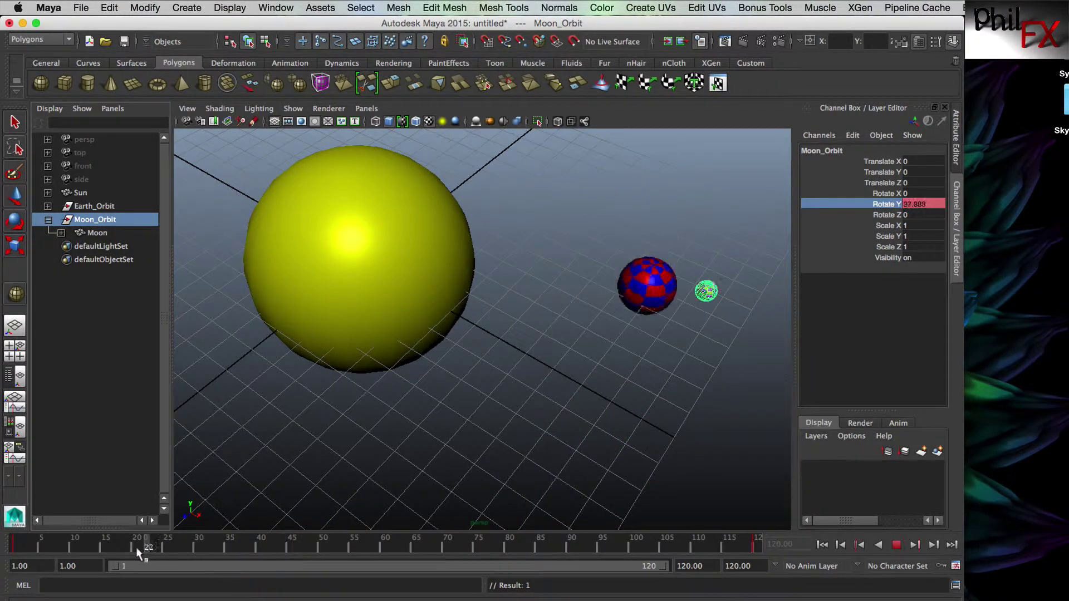
left_click(740, 546)
scroll(497, 427, "down", 6)
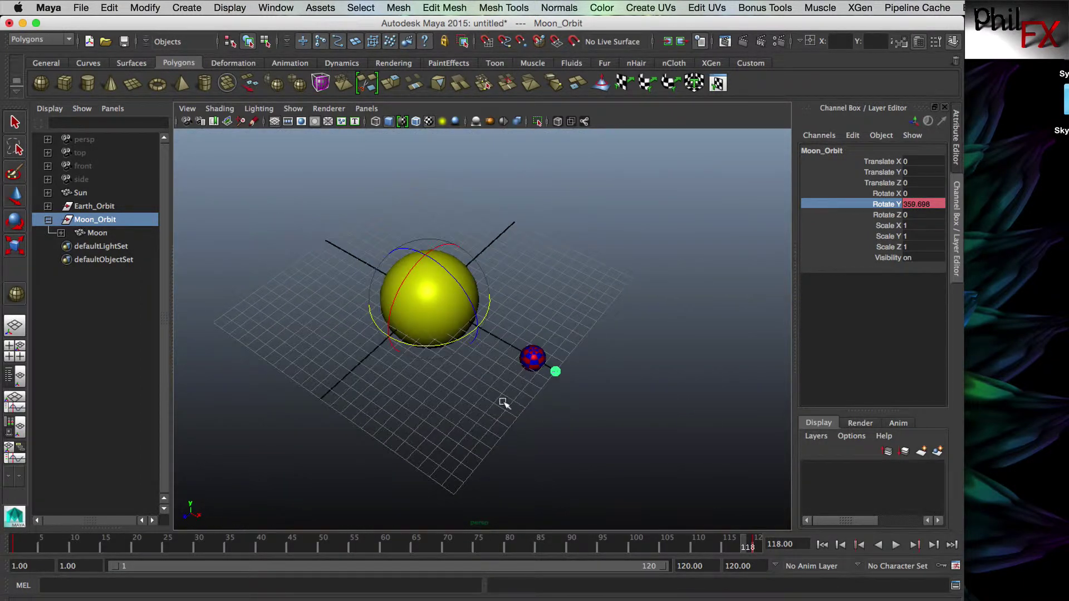
key("q")
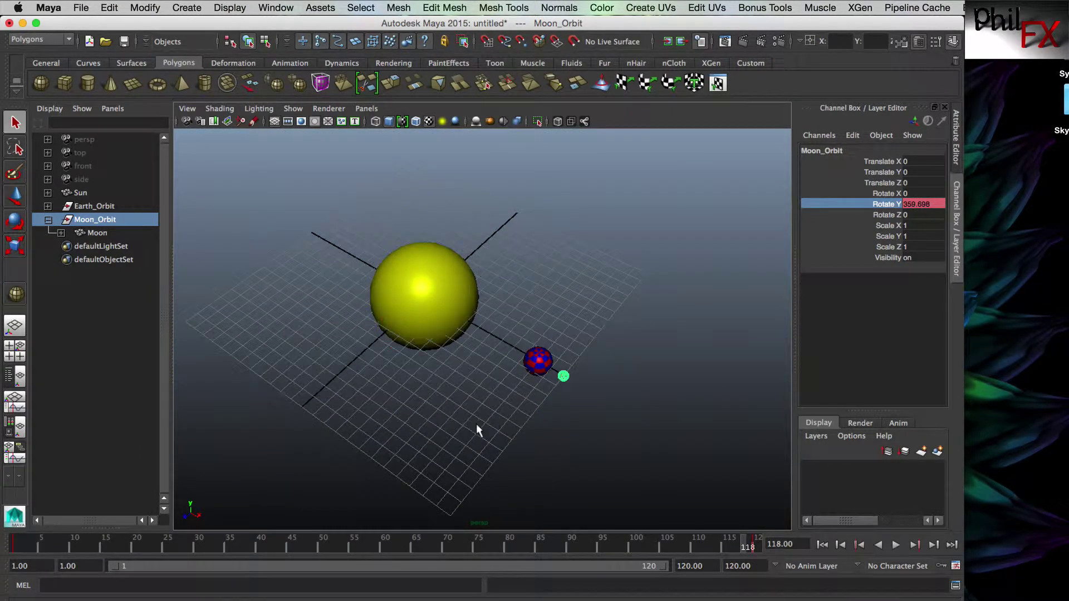
left_click_drag(475, 430, 477, 431, "alt")
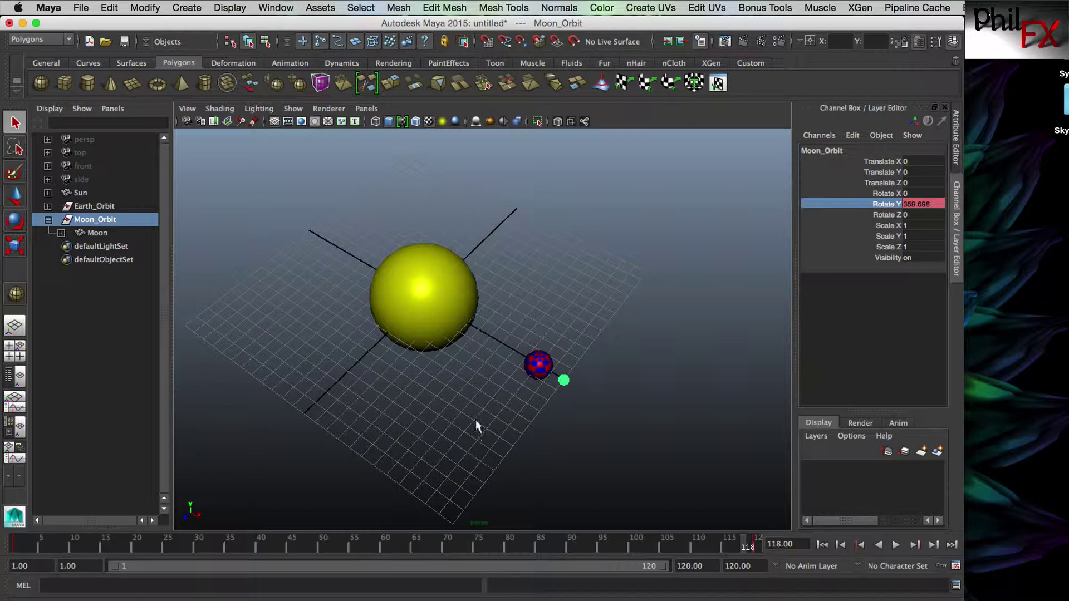
left_click(556, 437)
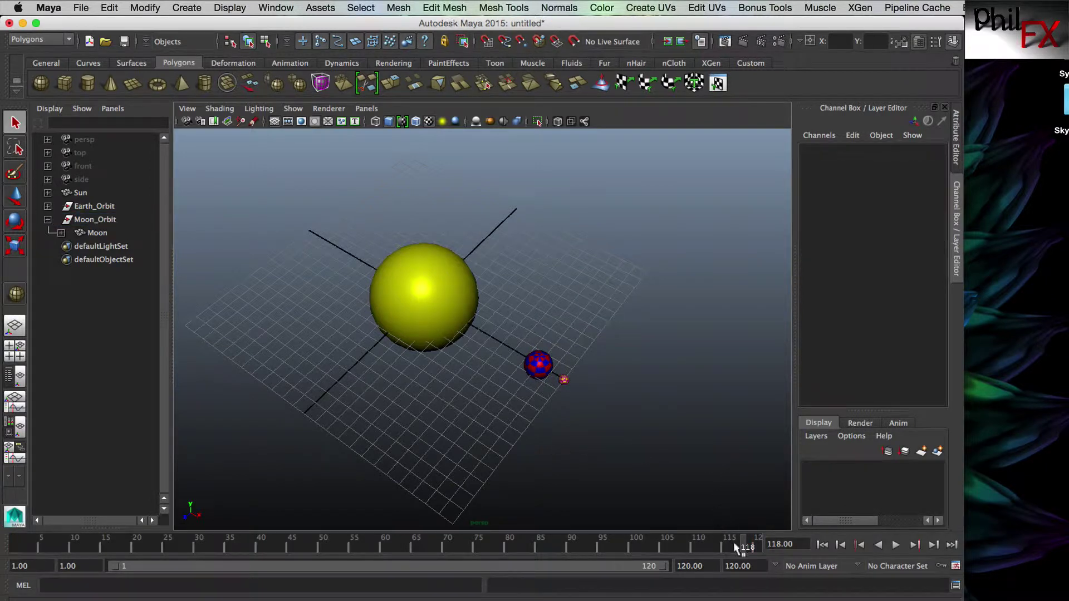
mouse_move(736, 548)
left_mouse_down()
mouse_move(155, 540)
mouse_move(626, 560)
mouse_move(745, 554)
mouse_move(99, 540)
mouse_move(750, 525)
left_mouse_up()
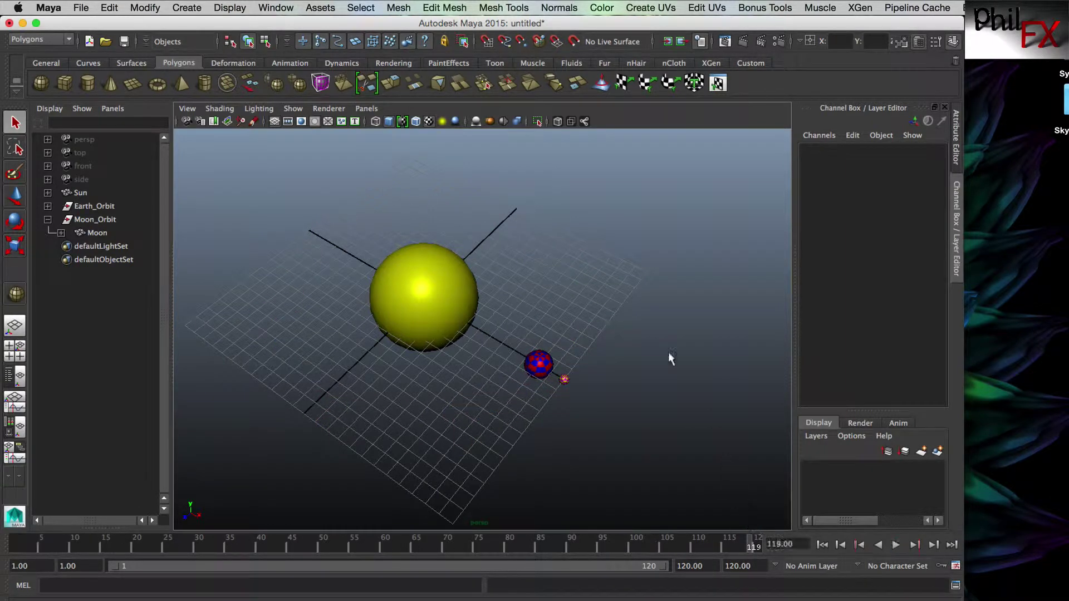
Select the Moon and then the Moon_Orbit group with the Move tool to compare where their pivots sit.
left_click(565, 381)
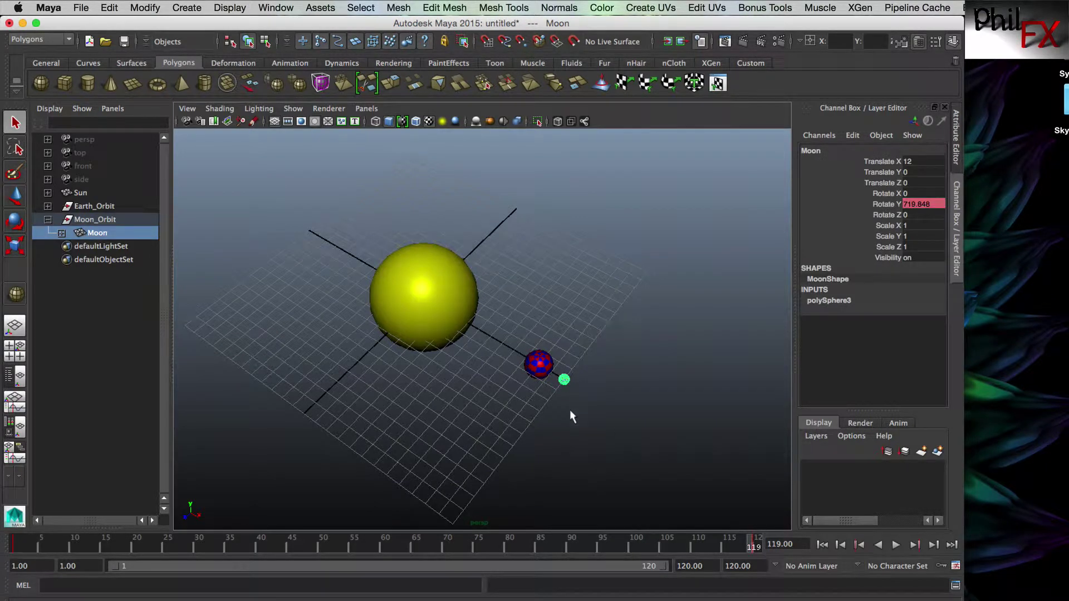
key("w")
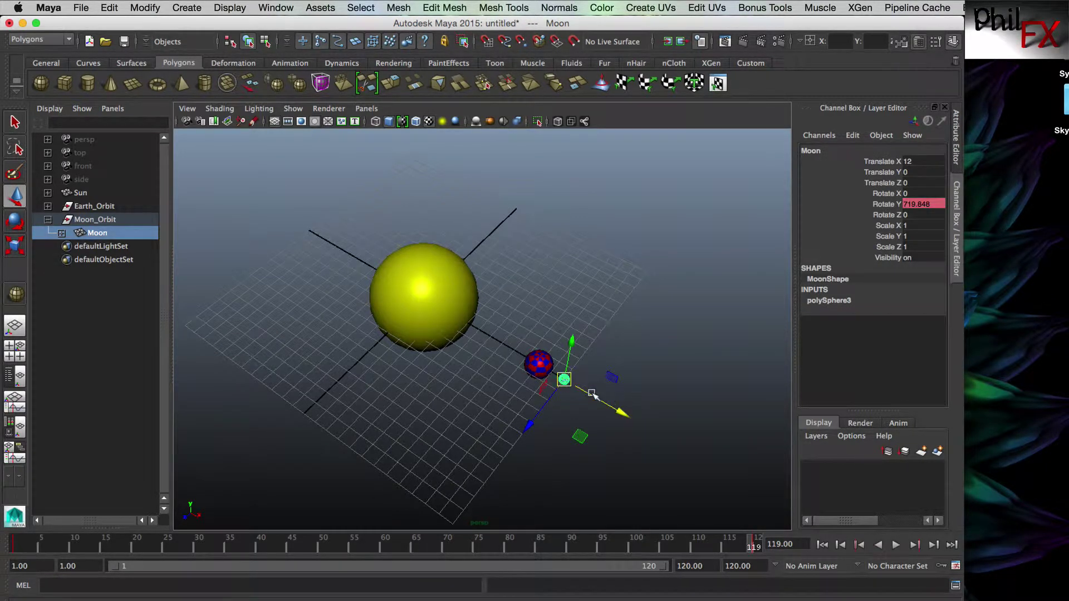
left_click(263, 315)
left_click(87, 220)
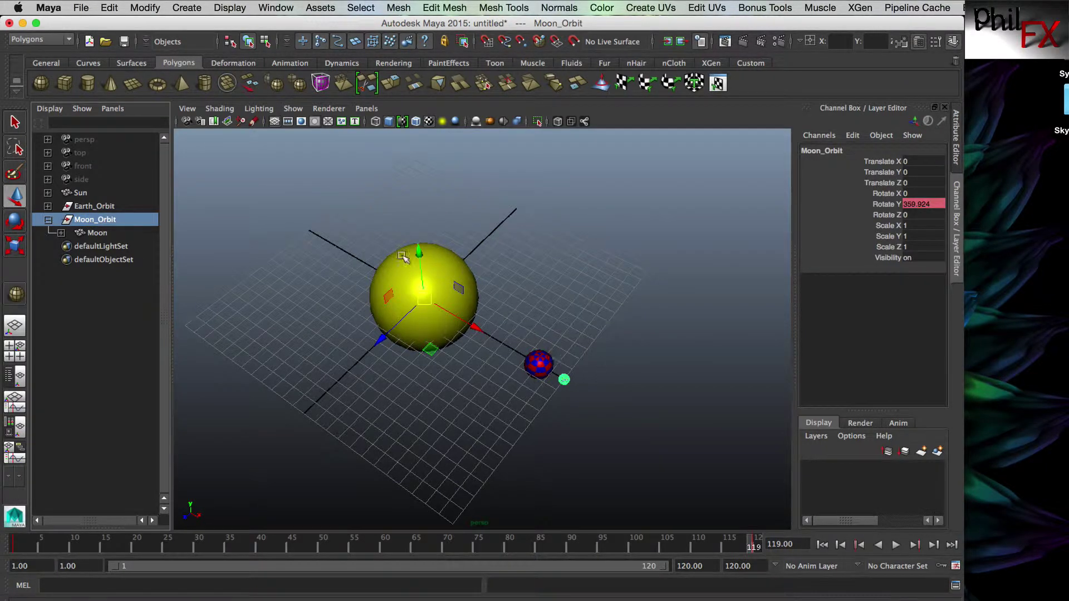
left_click_drag(452, 435, 443, 381, "alt")
middle_click_drag(446, 373, 489, 409, "alt")
right_click_drag(489, 409, 512, 408, "alt")
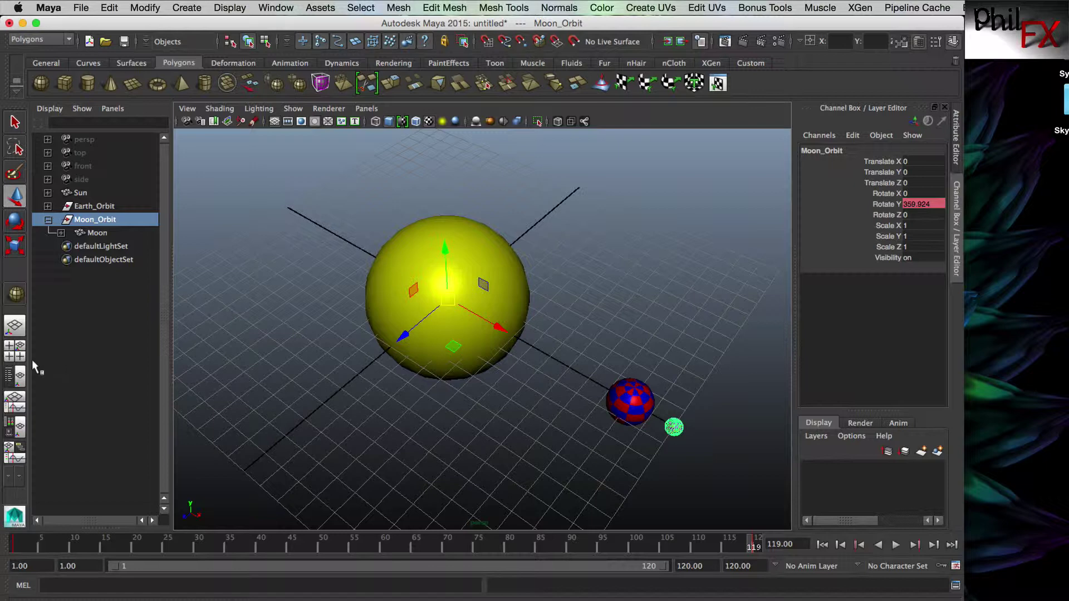
In the front view in wireframe, grid-snap Moon_Orbit's pivot to Earth's center, then restore textured shading.
left_click(16, 353)
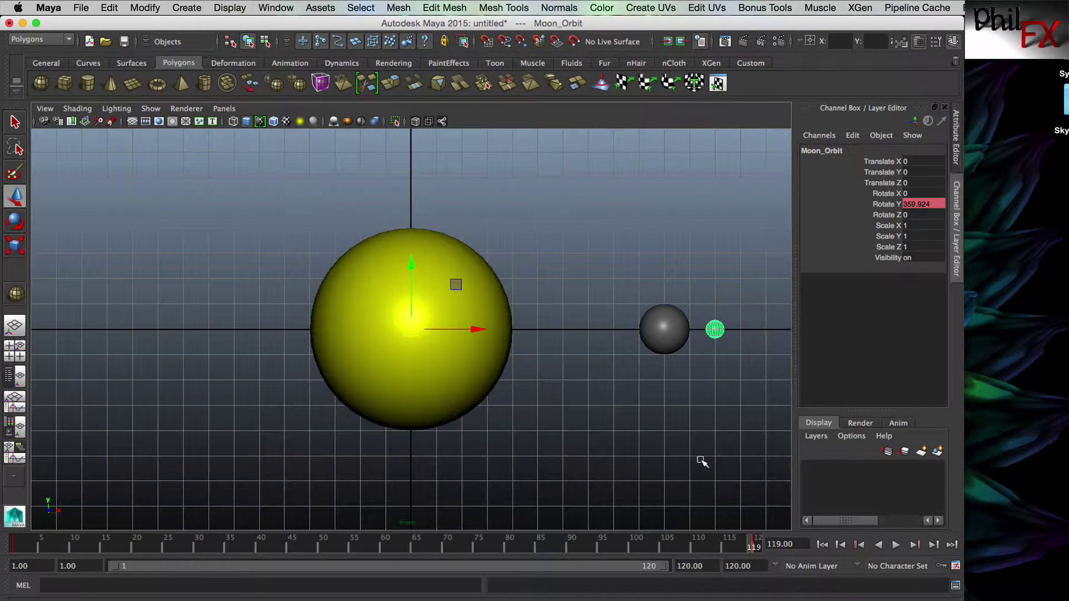
key("4")
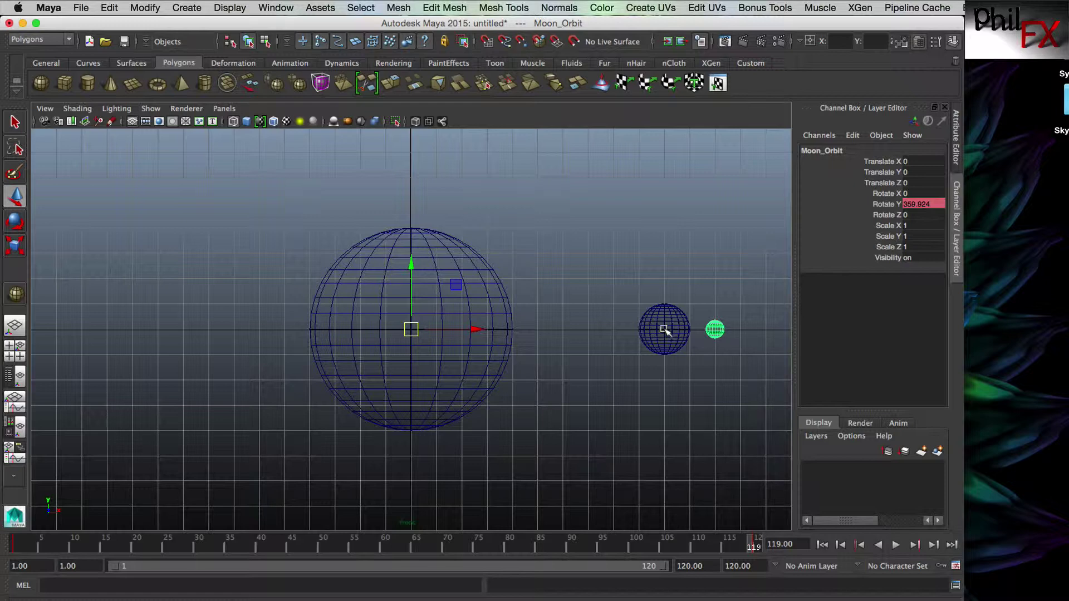
left_click(486, 43)
key("d")
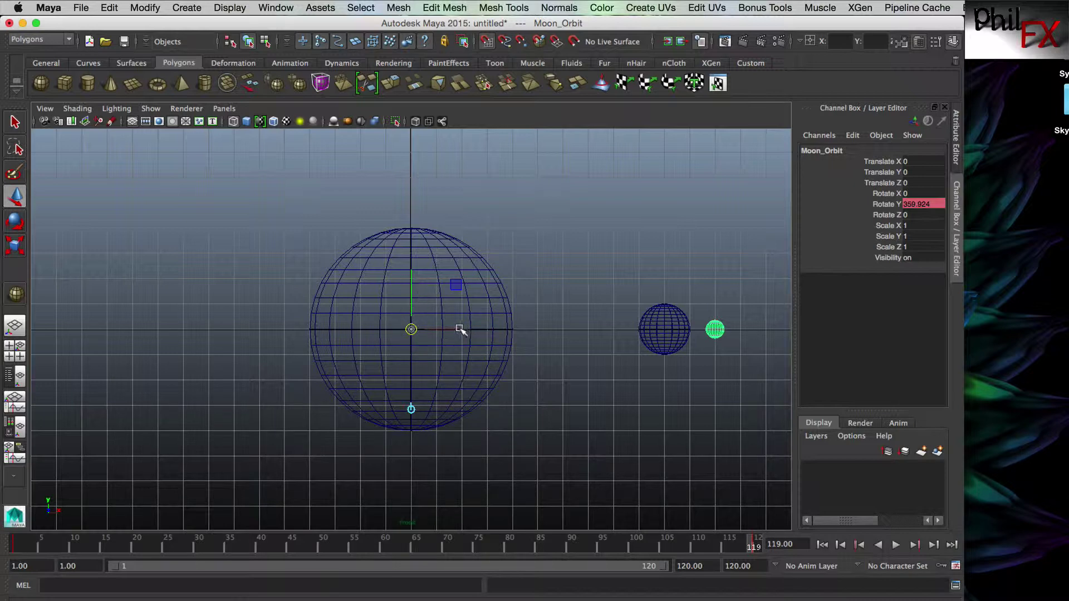
left_click_drag(461, 329, 666, 336)
key("Insert")
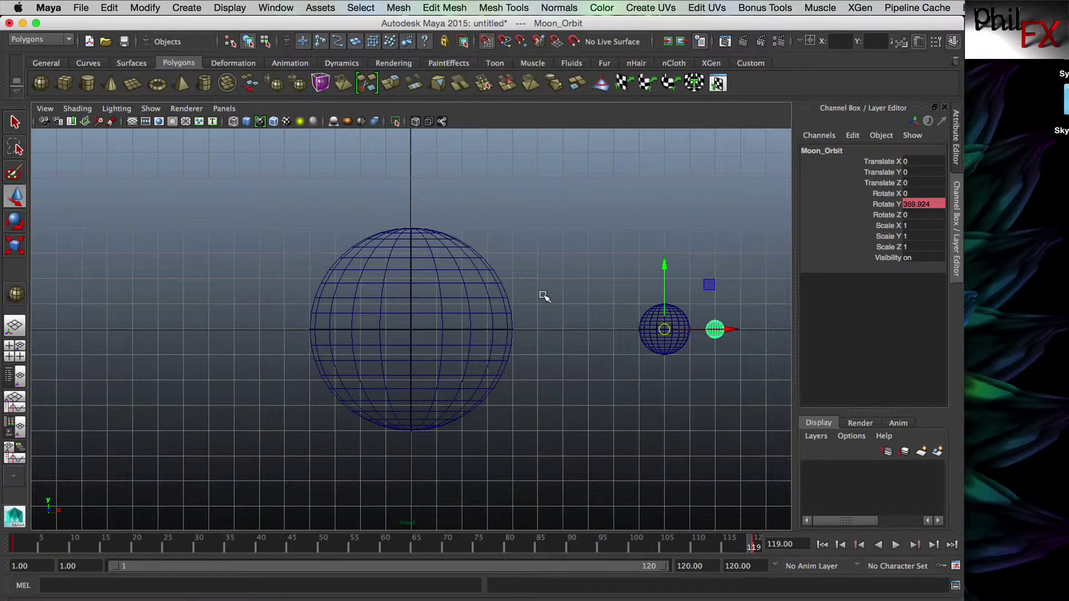
key("6")
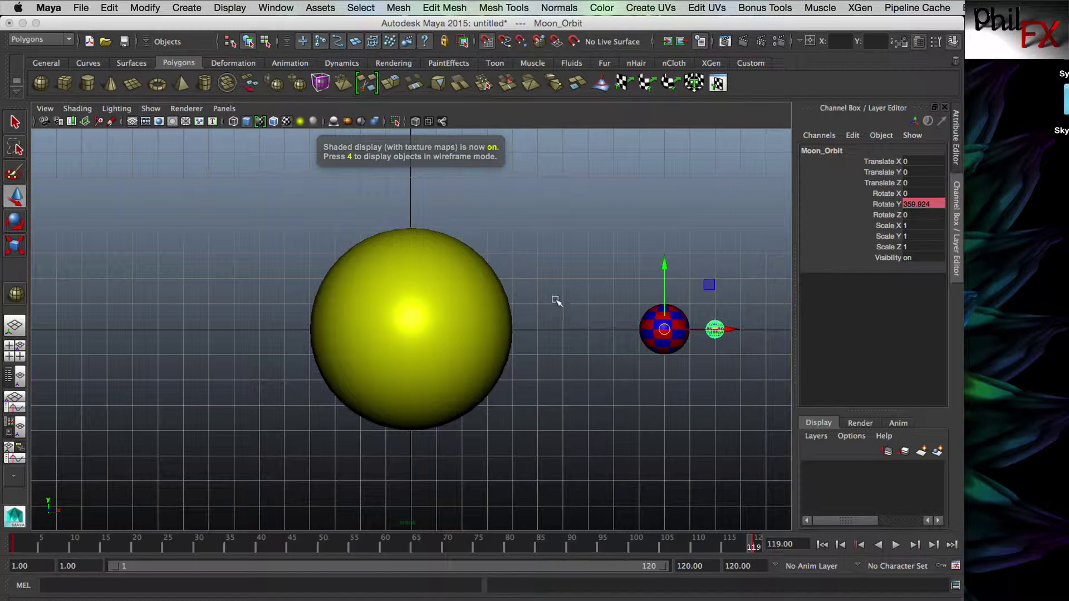
Scrub the animation to frame 120 in the perspective view to check the Moon's new orbit, then bring back the Outliner.
key("space")
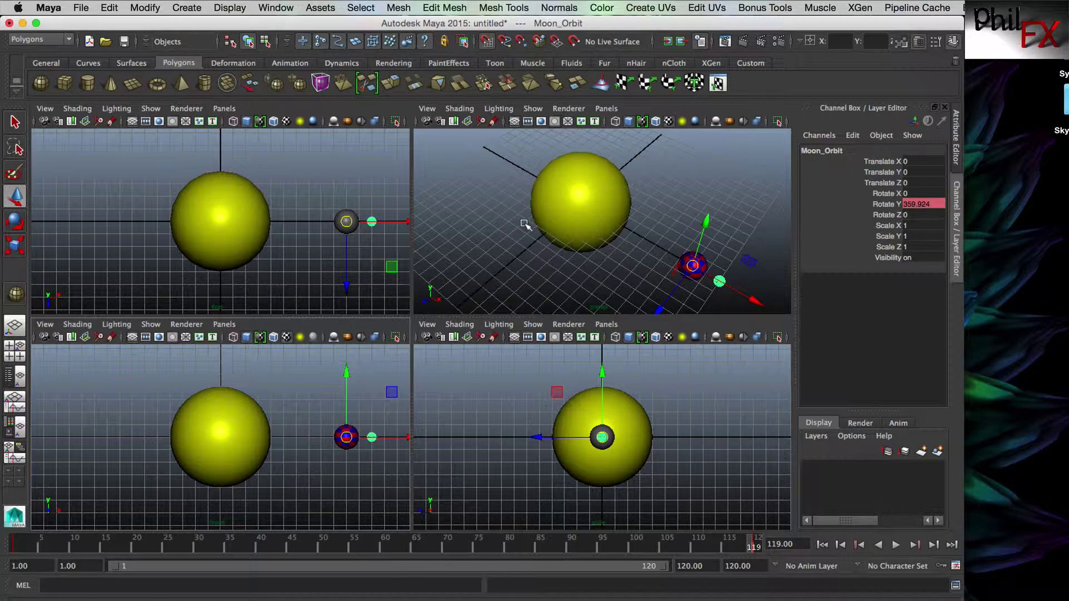
key("space")
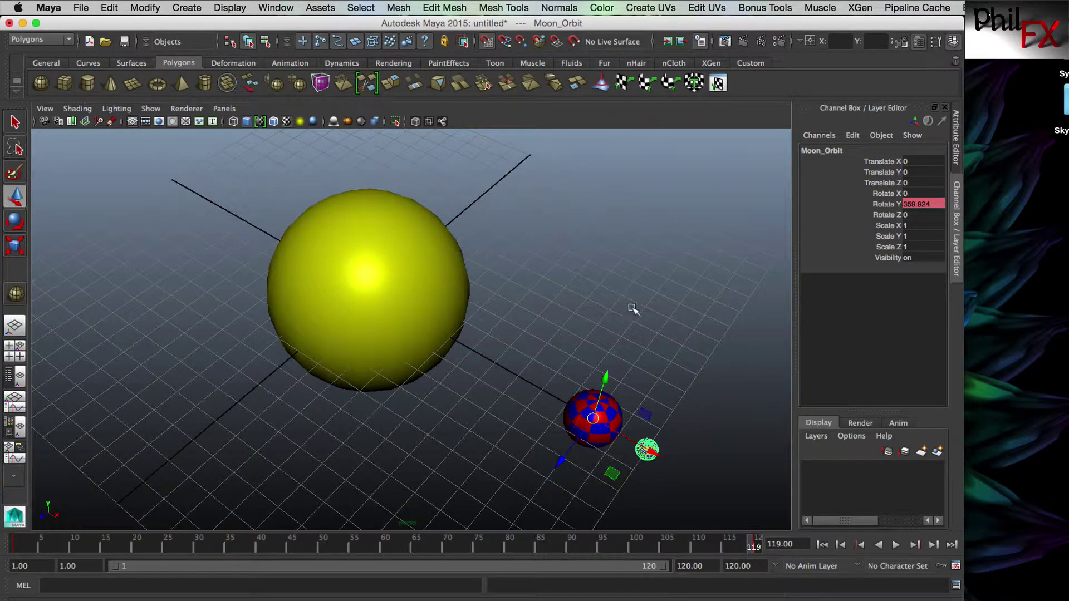
left_click_drag(750, 546, 372, 557)
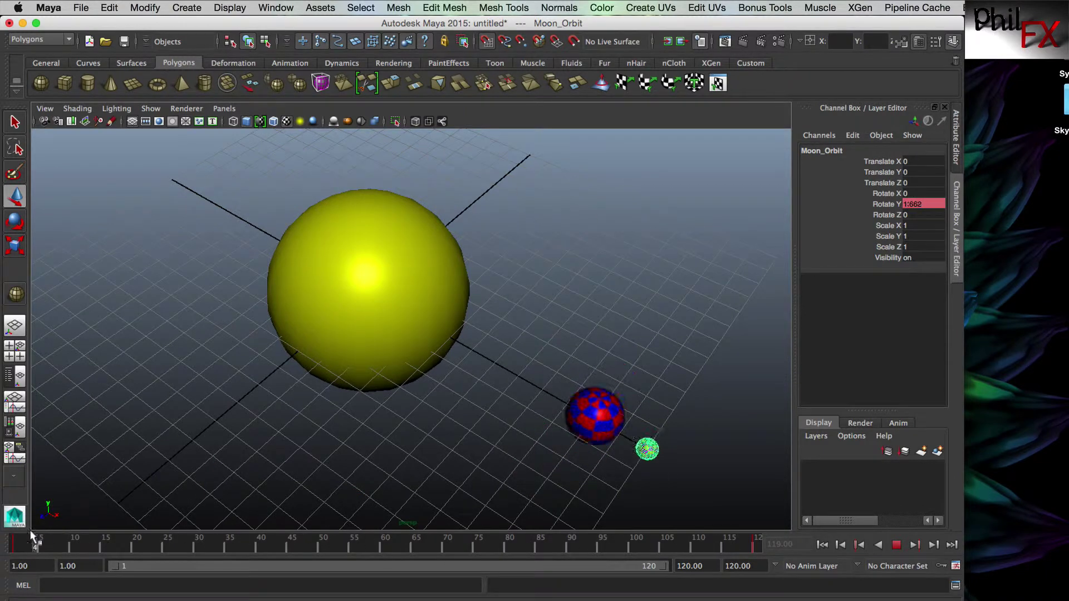
left_click_drag(562, 547, 768, 538)
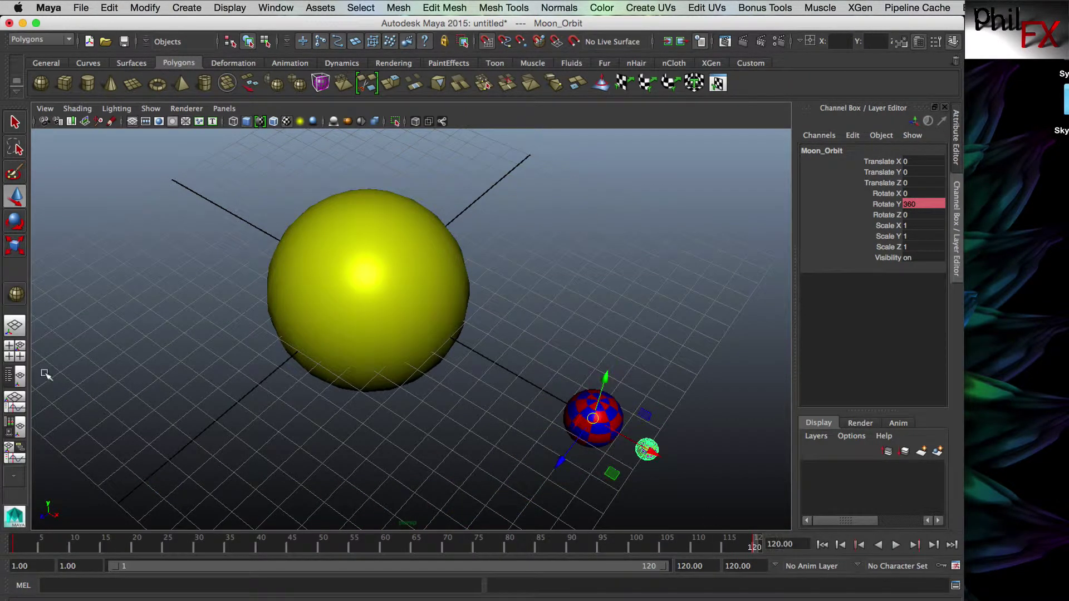
left_click(15, 376)
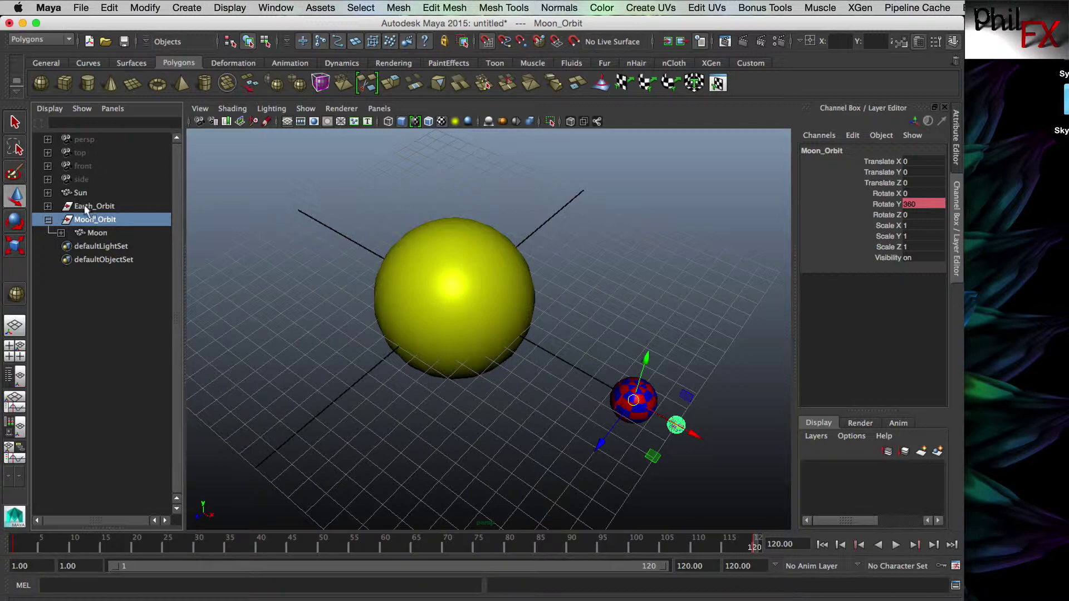
Parent the Moon_Orbit group under Earth_Orbit in the Outliner, beside Earth, and clear the selection.
left_click(47, 206)
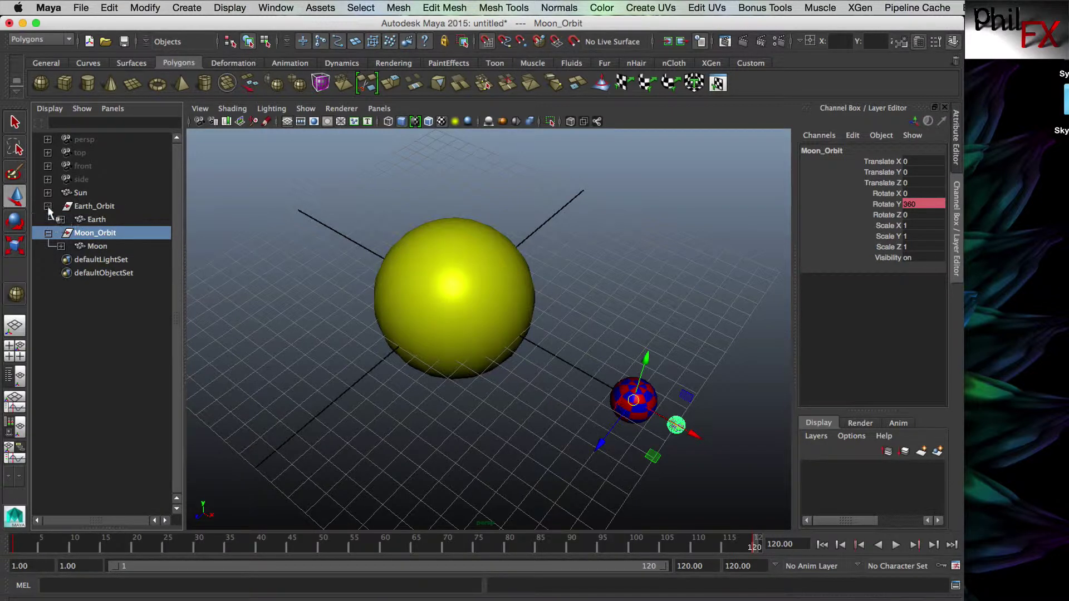
left_click(774, 486)
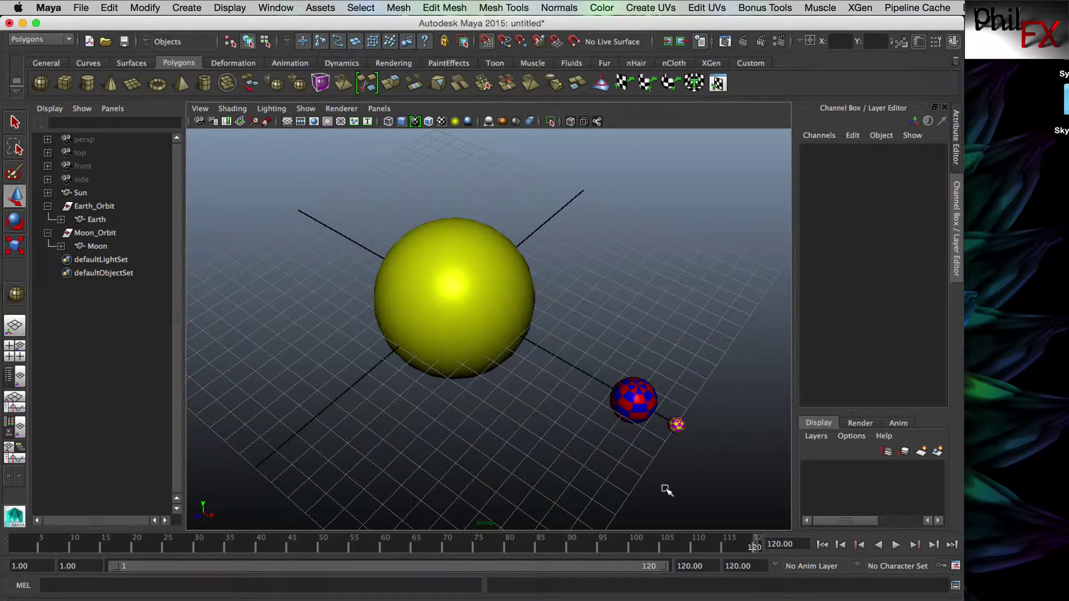
left_click(48, 233)
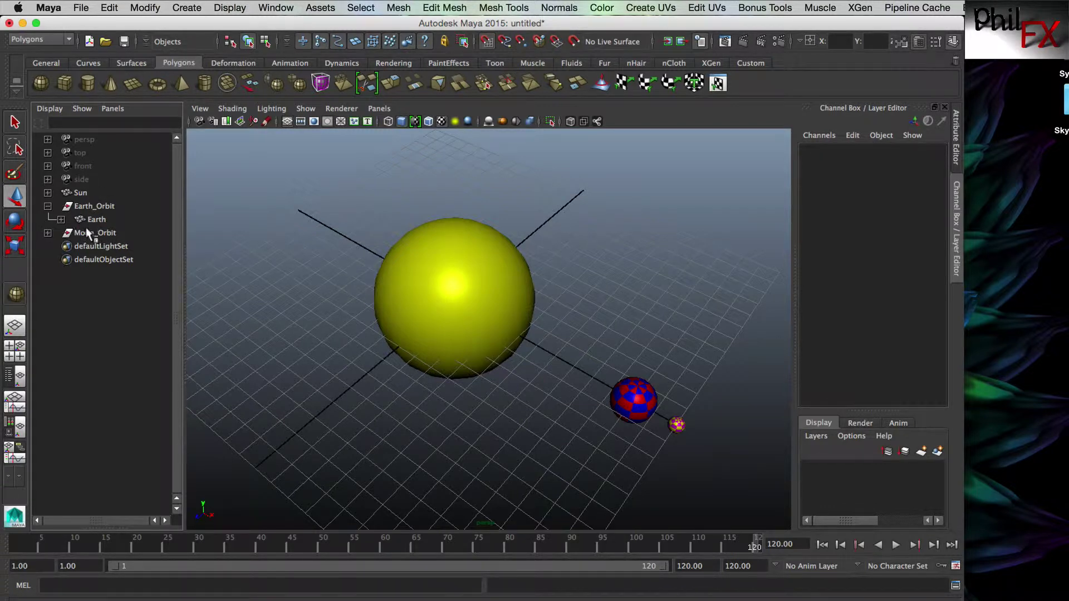
middle_click_drag(86, 234, 84, 209)
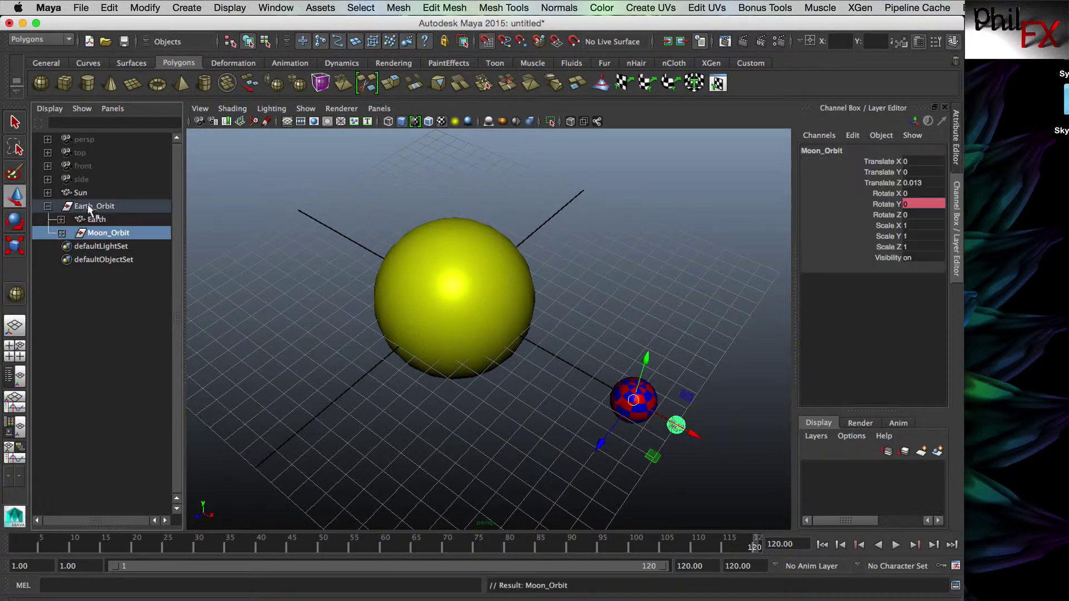
left_click(117, 359)
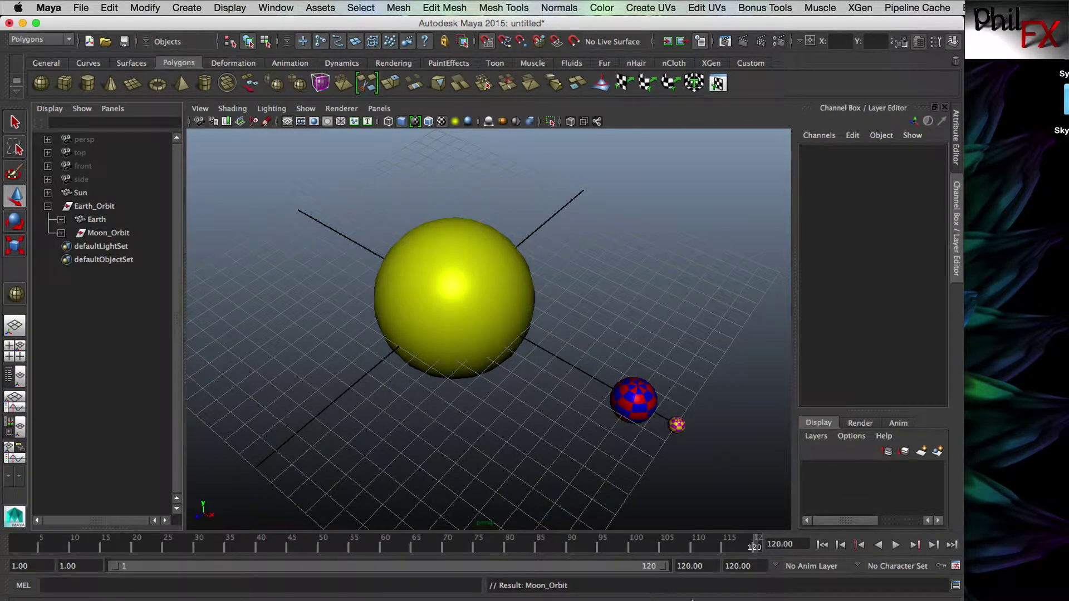
Scrub the animation between its last and first frames, with Moon_Orbit selected and deselected, to examine how the Moon travels with Earth around the Sun.
mouse_move(758, 548)
left_mouse_down()
mouse_move(477, 562)
mouse_move(106, 552)
mouse_move(13, 570)
mouse_move(254, 587)
mouse_move(597, 573)
mouse_move(747, 554)
mouse_move(29, 566)
mouse_move(54, 576)
mouse_move(307, 575)
mouse_move(744, 551)
mouse_move(337, 550)
mouse_move(5, 568)
left_mouse_up()
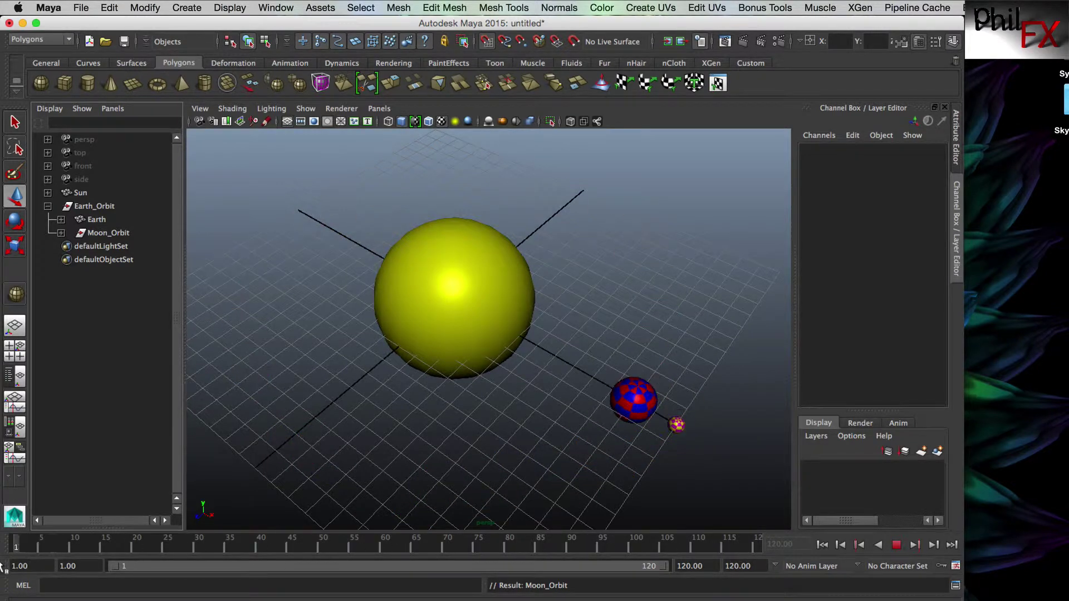
middle_click_drag(96, 223, 84, 235)
left_click(84, 234)
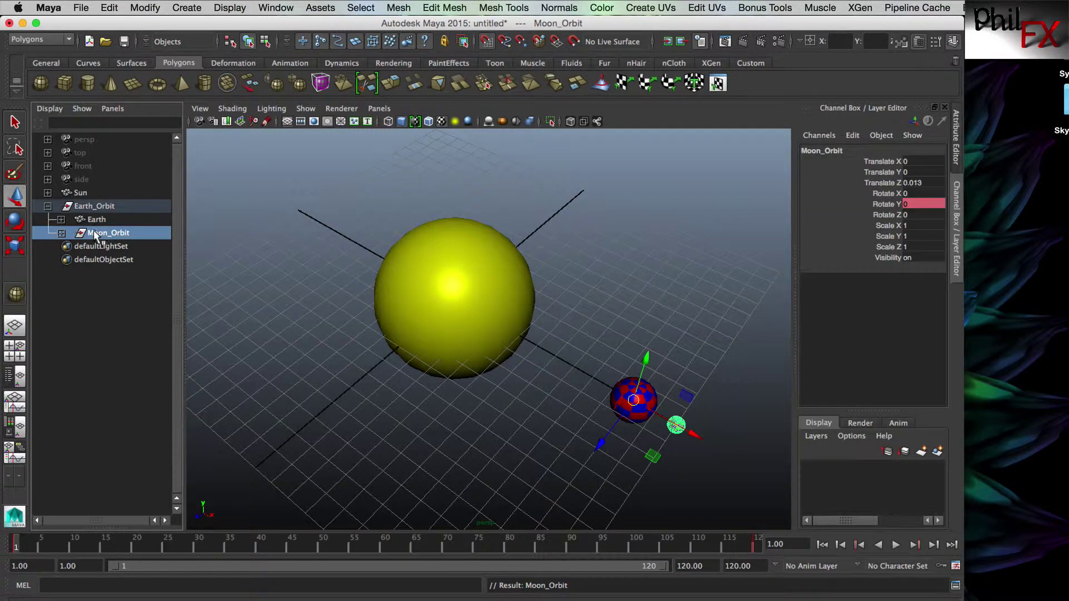
mouse_move(95, 224)
middle_mouse_down()
mouse_move(77, 223)
mouse_move(82, 237)
middle_mouse_up()
left_click(754, 549)
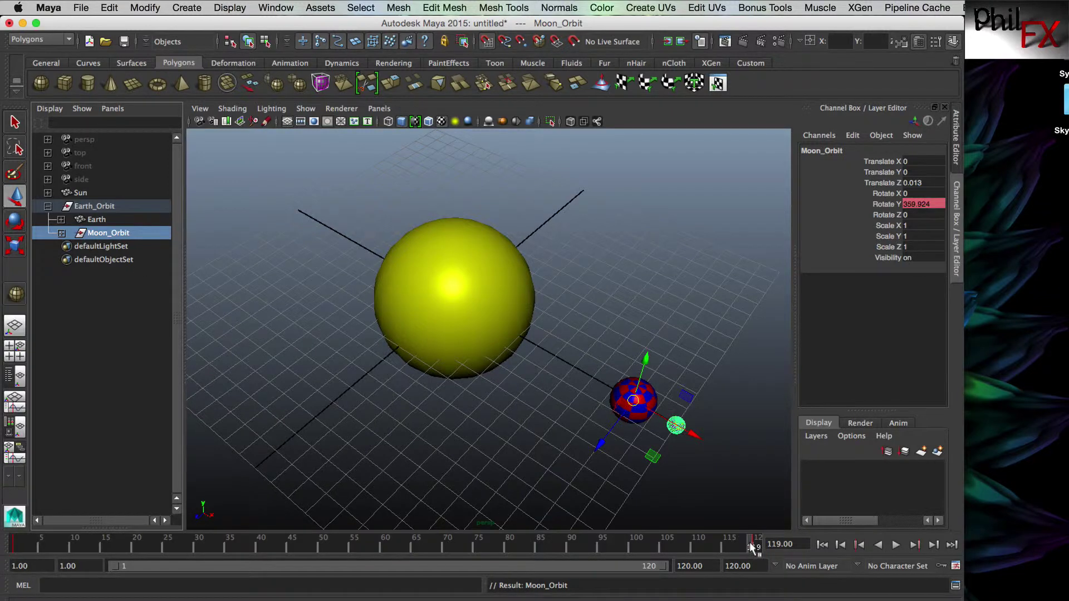
double_click(749, 549)
left_click(746, 504)
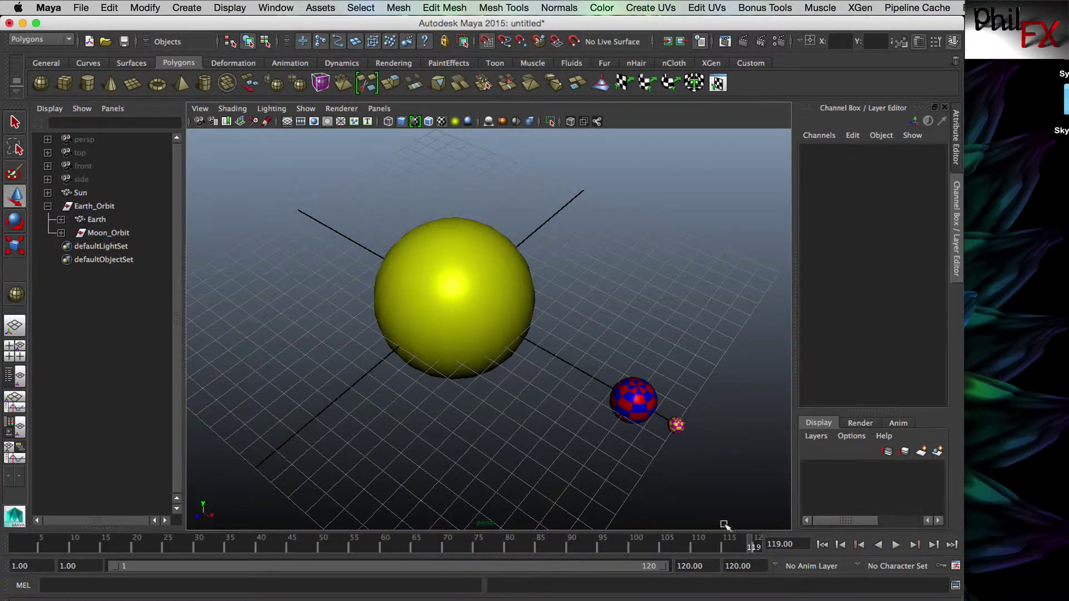
left_click_drag(753, 549, 38, 561)
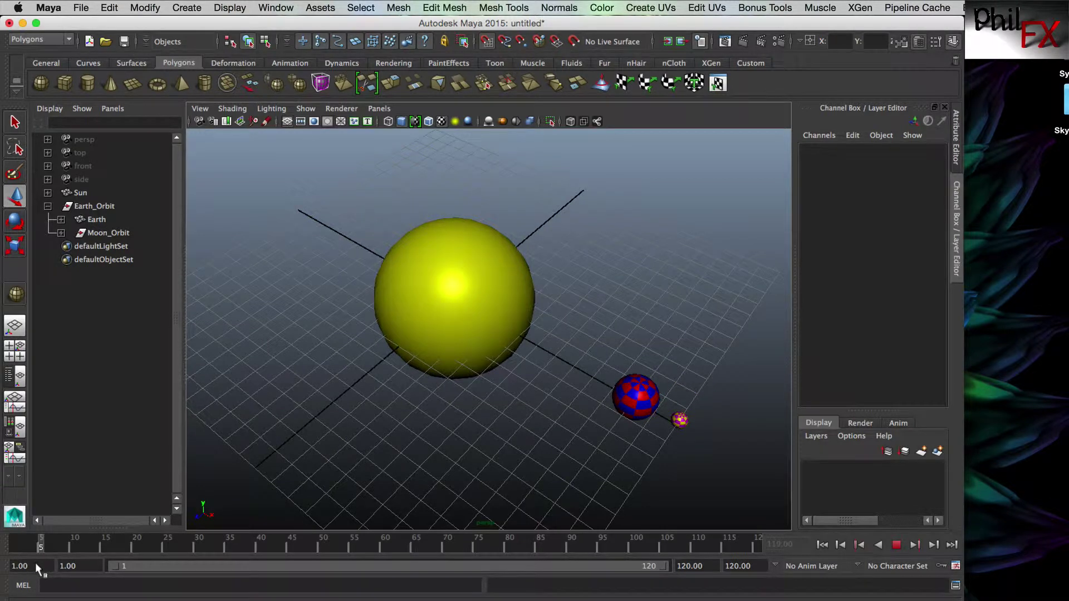
left_click_drag(35, 562, 15, 551)
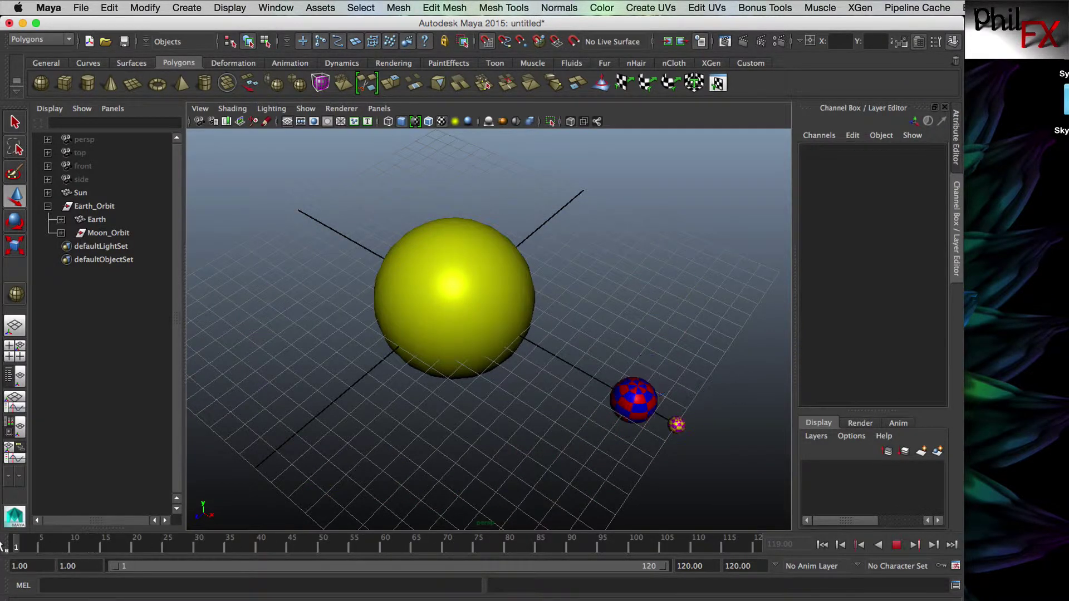
Parent Moon_Orbit directly under the Earth object, expand Earth to show its children, and clear the selection.
left_click(93, 236)
middle_click_drag(92, 236, 93, 222)
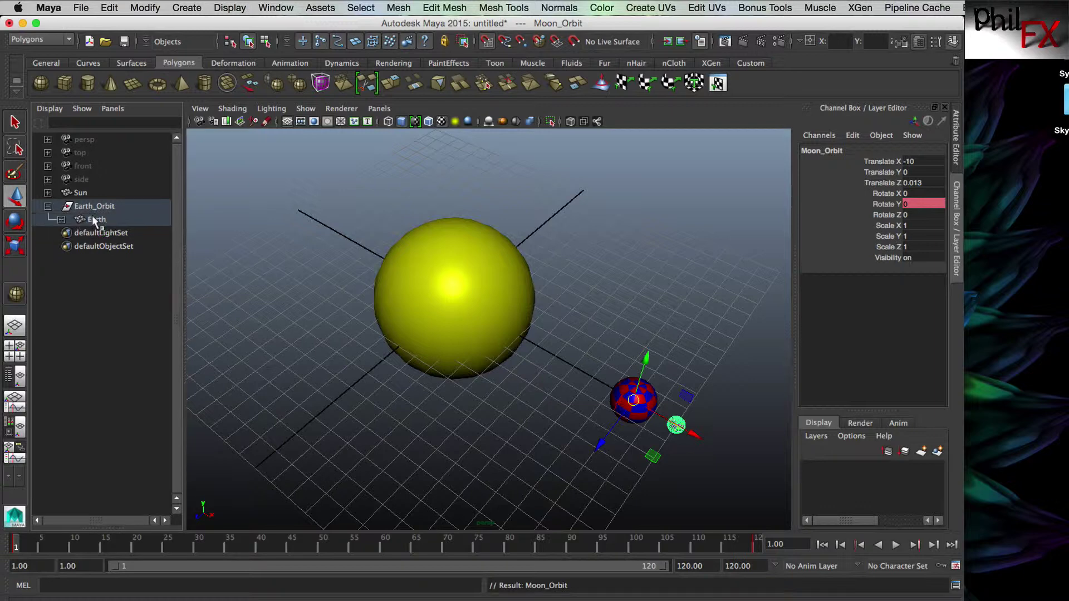
left_click(61, 220)
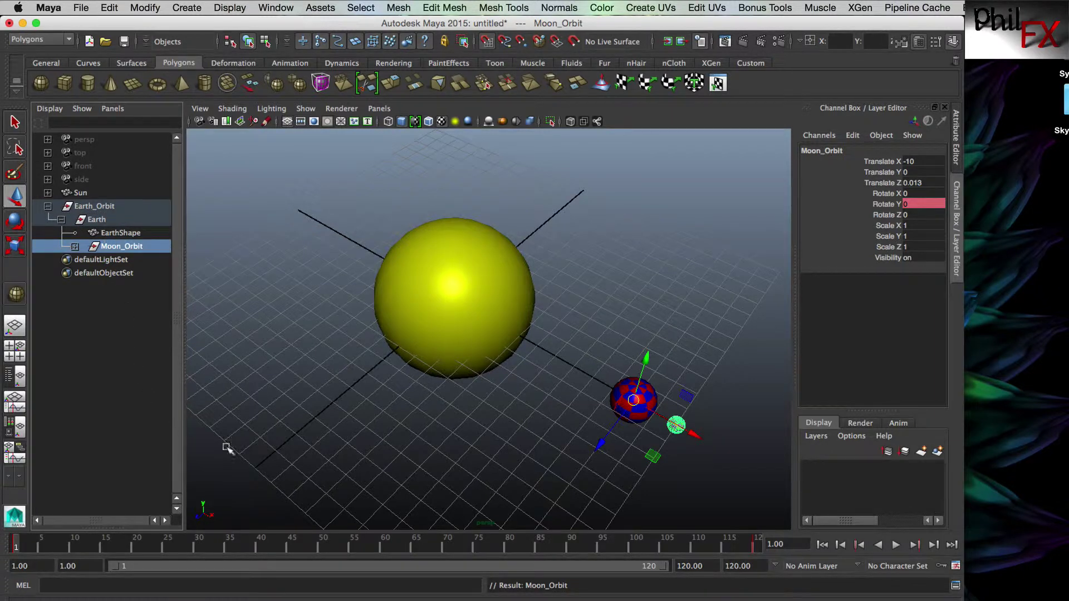
left_click(537, 465)
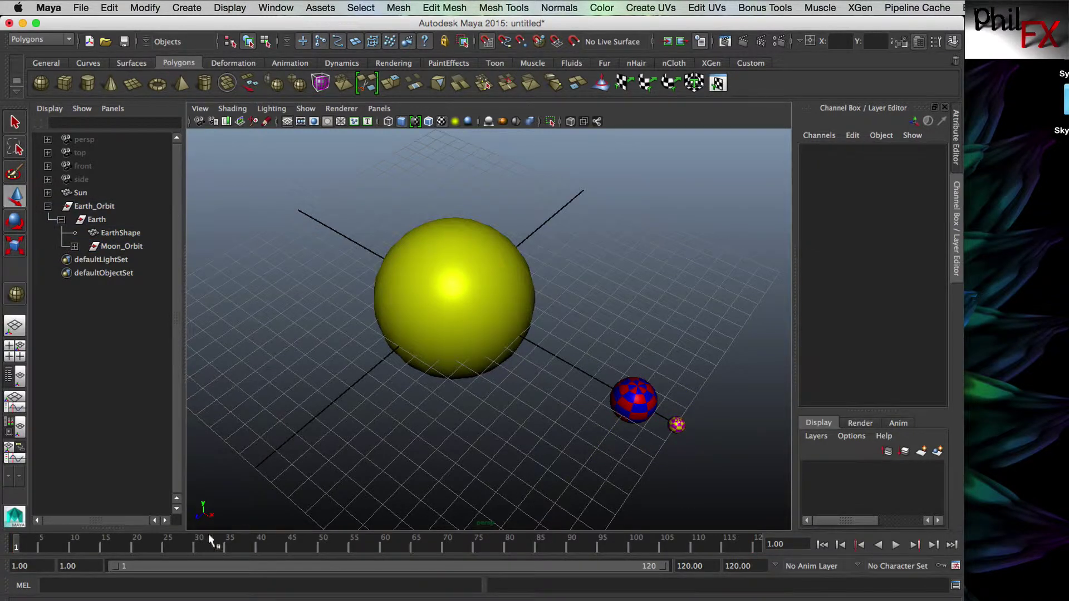
Scrub the animation twice and return to frame 1 to examine how Earth's own rotation affects the Moon's orbit.
key("alt+v")
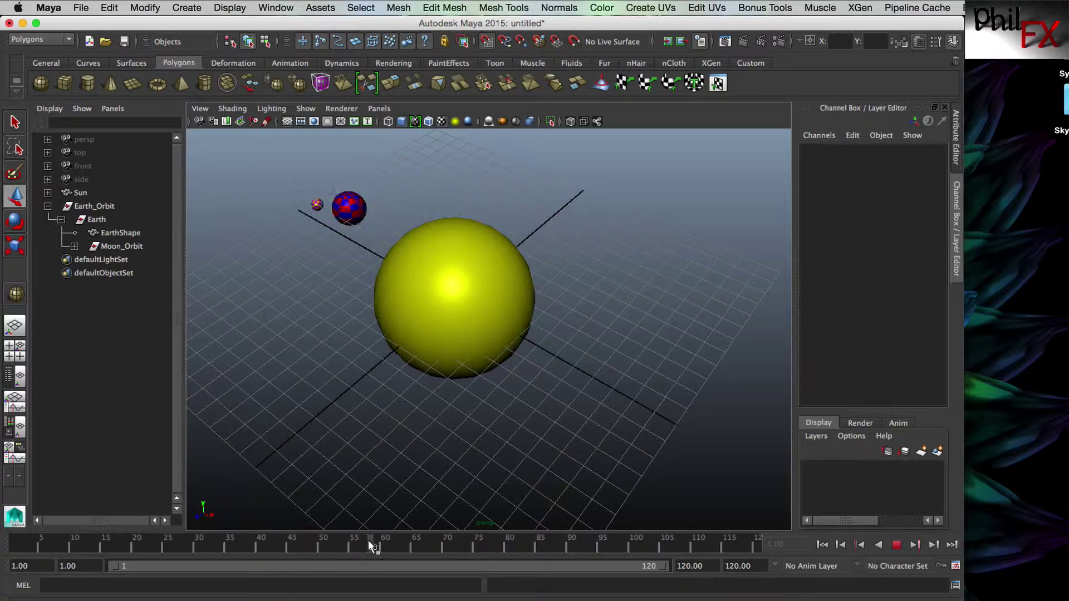
left_click_drag(379, 538, 16, 537)
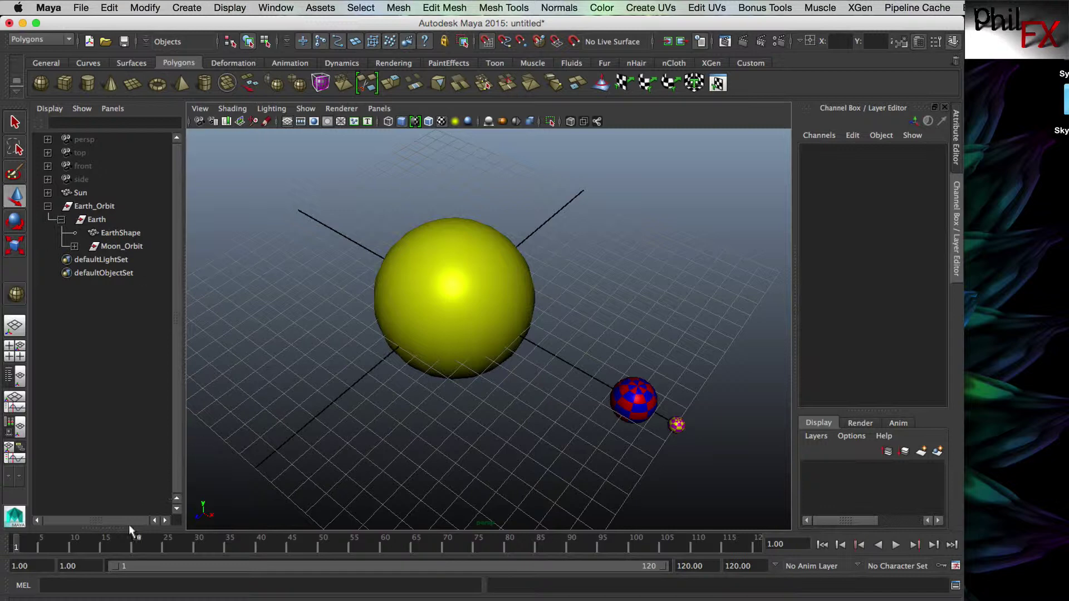
key("alt+v")
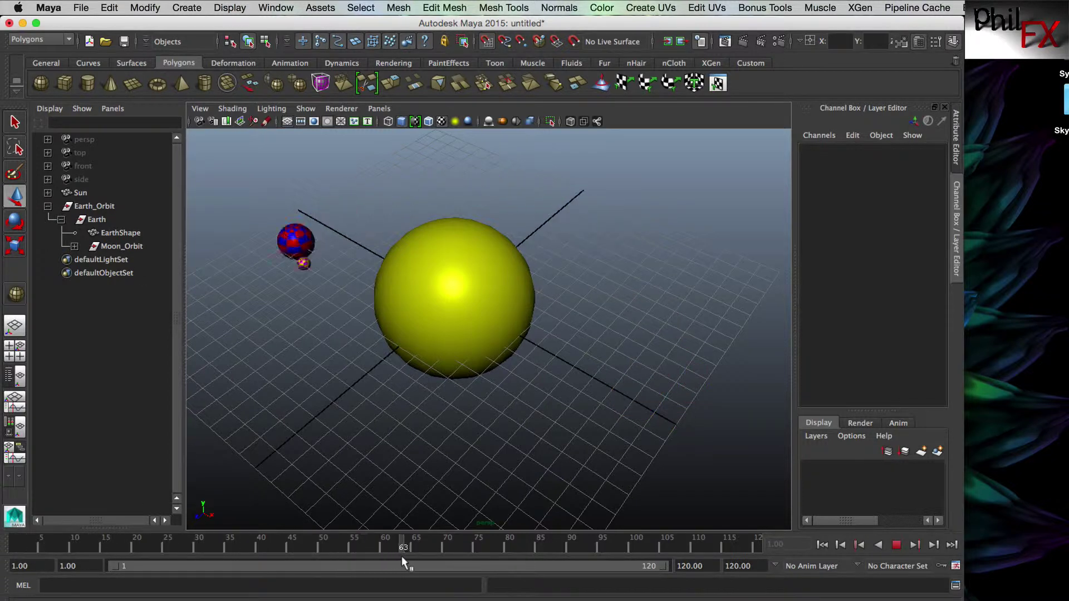
left_click_drag(544, 556, 16, 551)
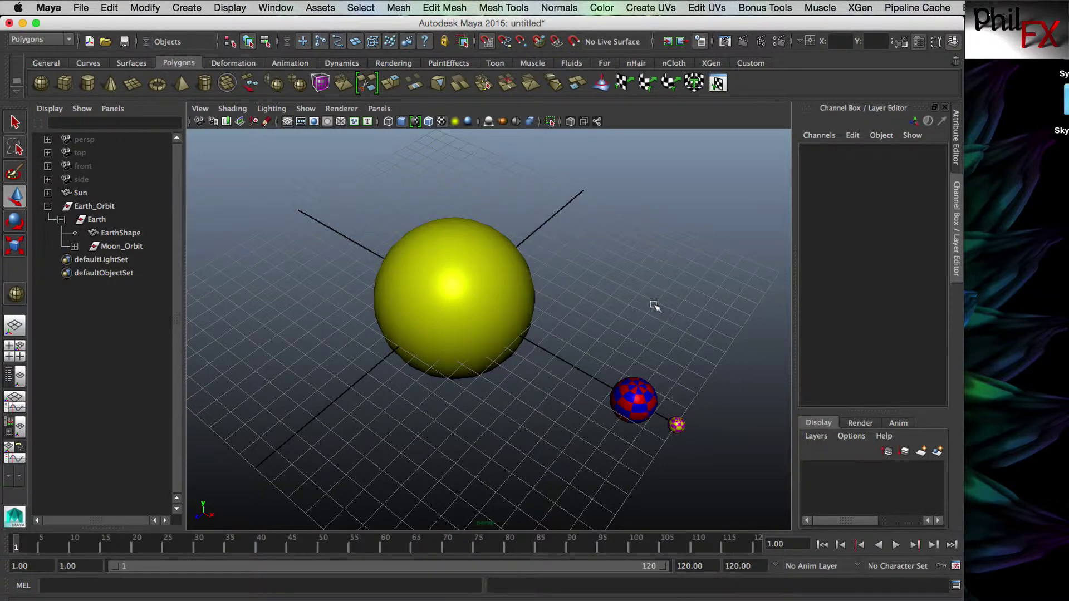
Re-parent Moon_Orbit from Earth to the Earth_Orbit group, and collapse Earth in the Outliner.
left_click(98, 245)
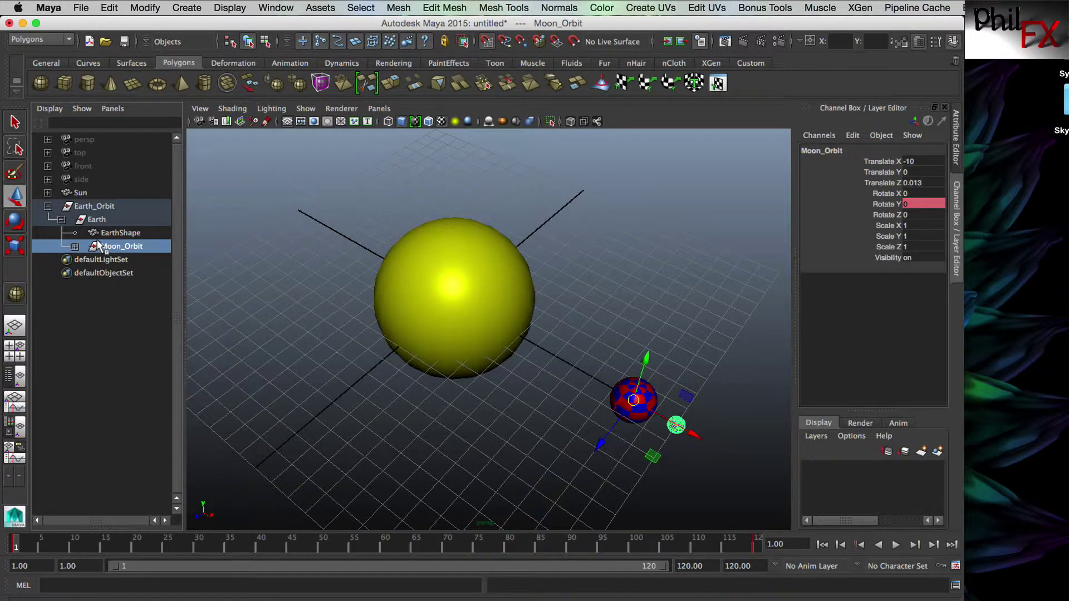
middle_click_drag(99, 245, 92, 210)
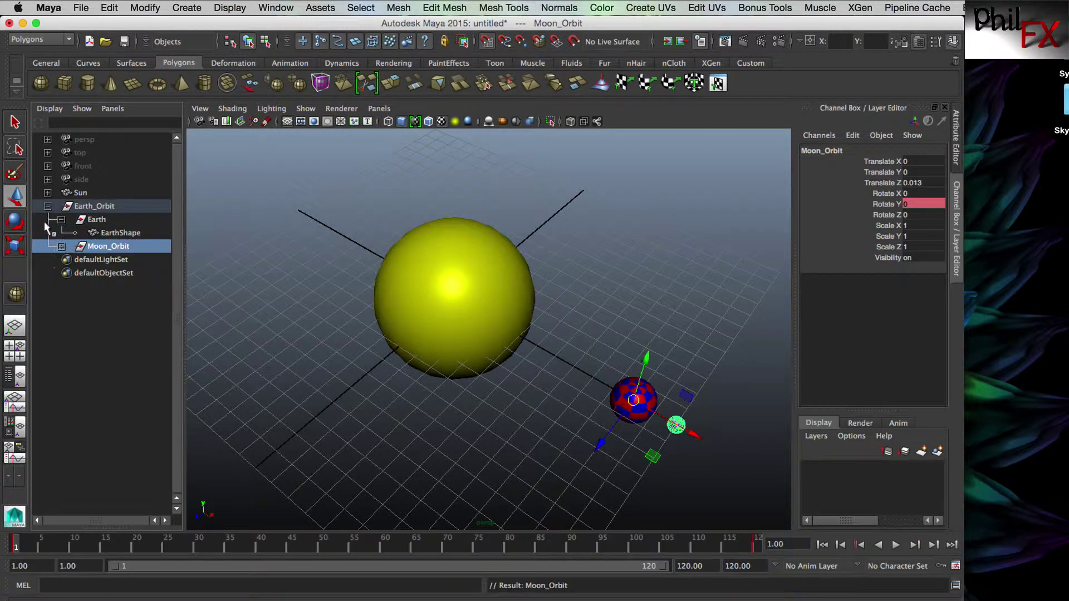
left_click(61, 220)
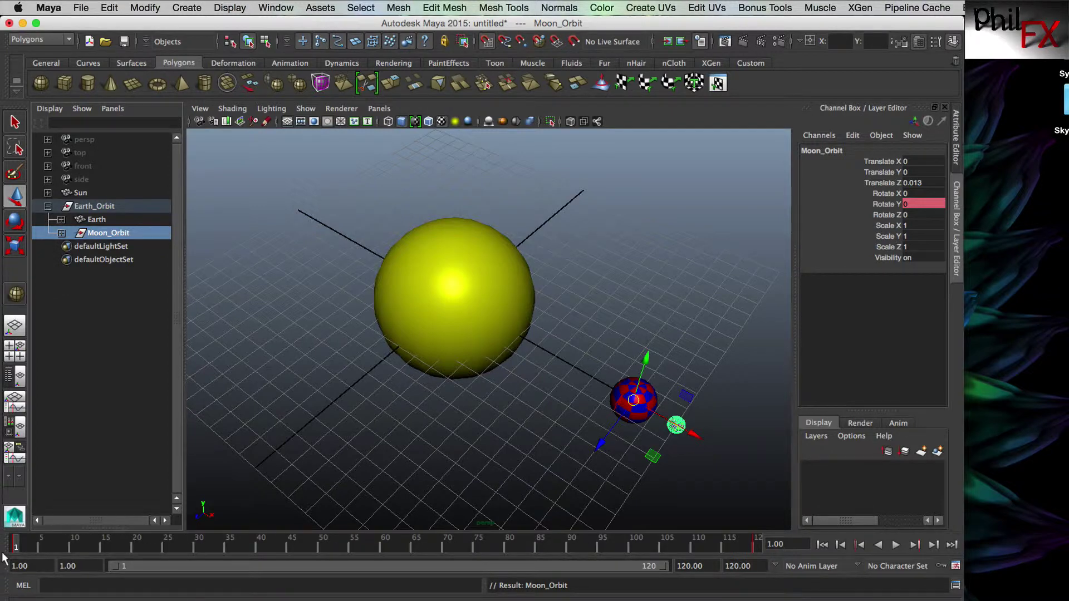
Scrub through the full animation and stop at frame 5 to check the Moon's orbit with Moon_Orbit grouped under Earth_Orbit.
key("alt+v")
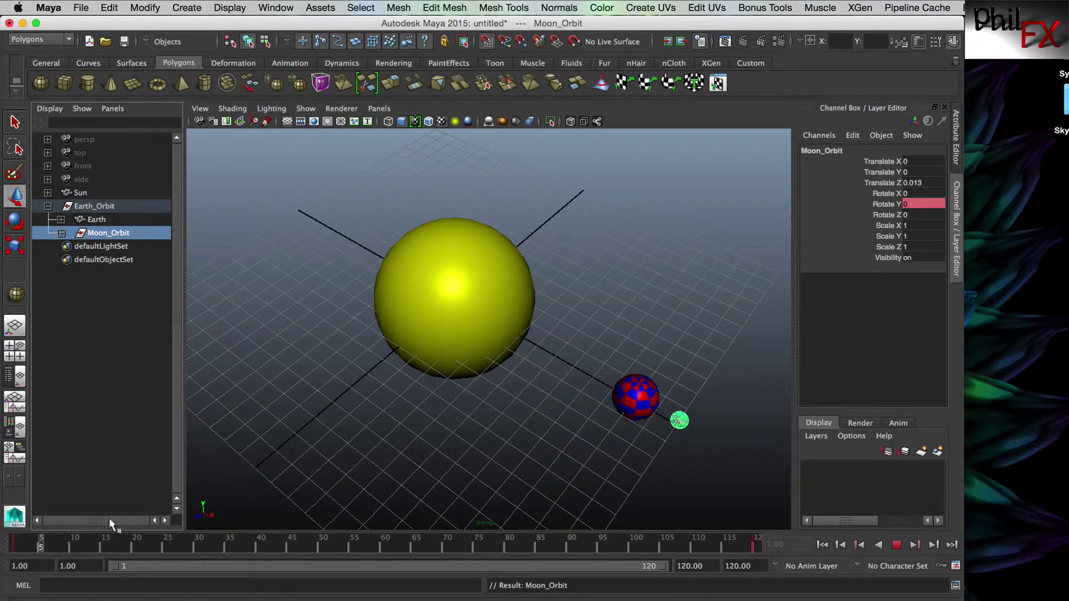
left_click_drag(751, 543, 13, 543)
left_click_drag(146, 546, 39, 540)
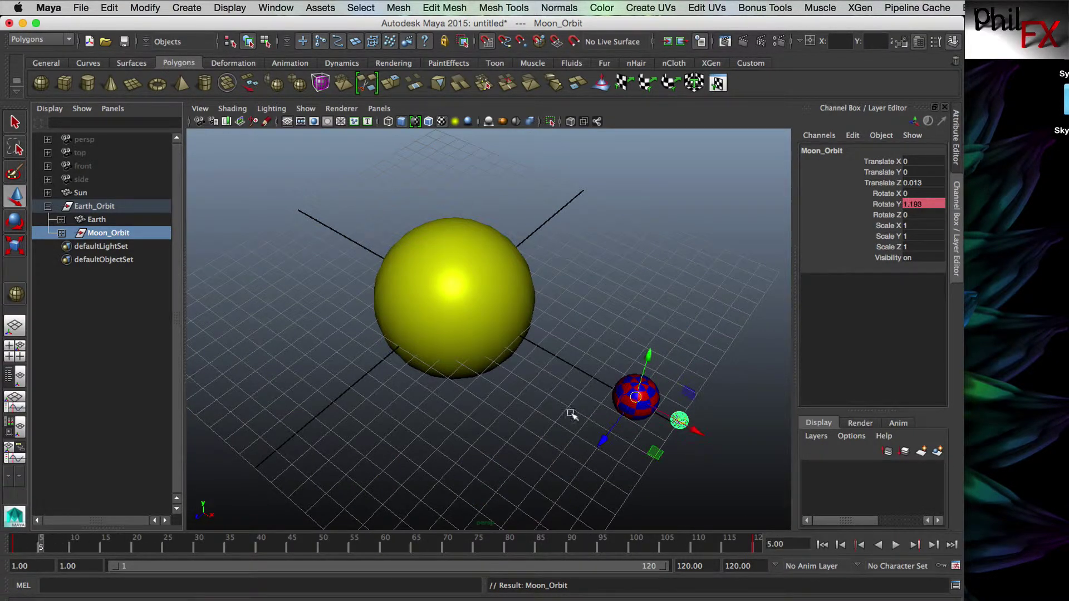
Expand Moon_Orbit, select the Moon and scrub the timeline to examine its motion, then return to frame 1 and collapse the group.
left_click(61, 233)
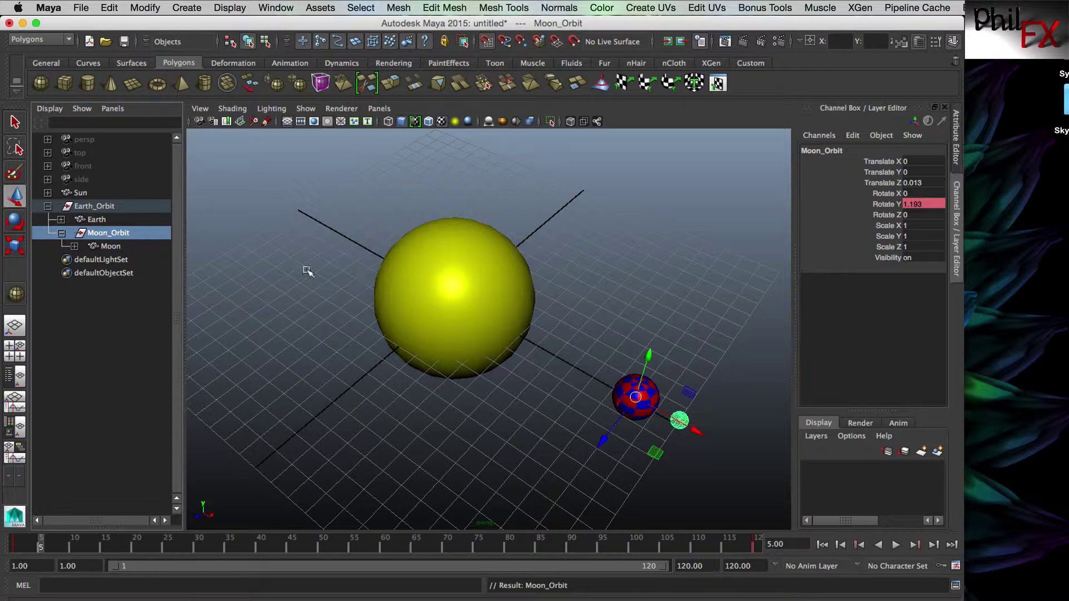
left_click(108, 247)
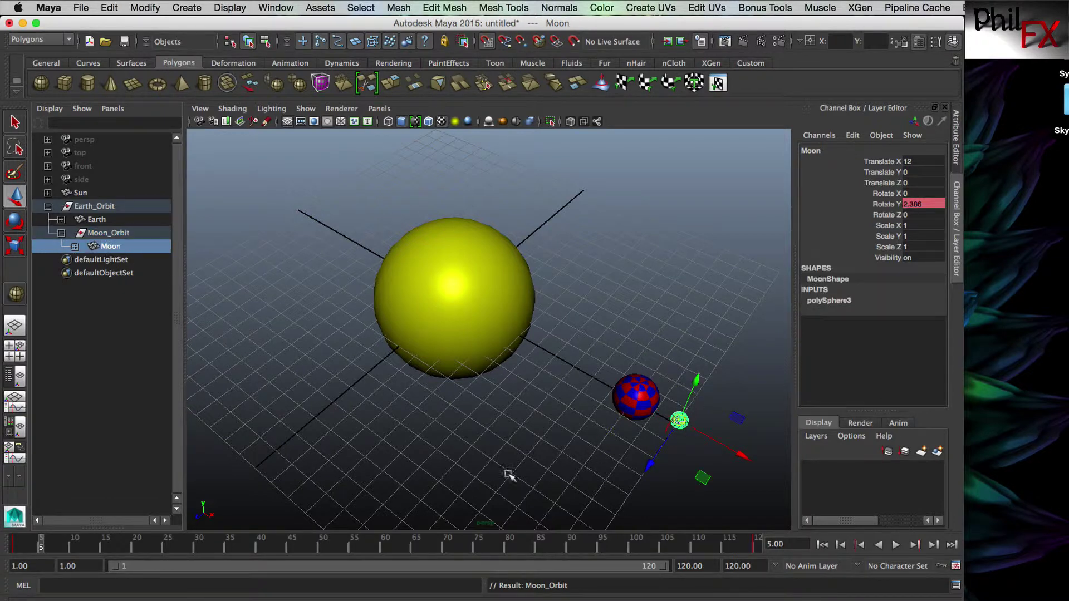
left_click_drag(40, 545, 345, 556)
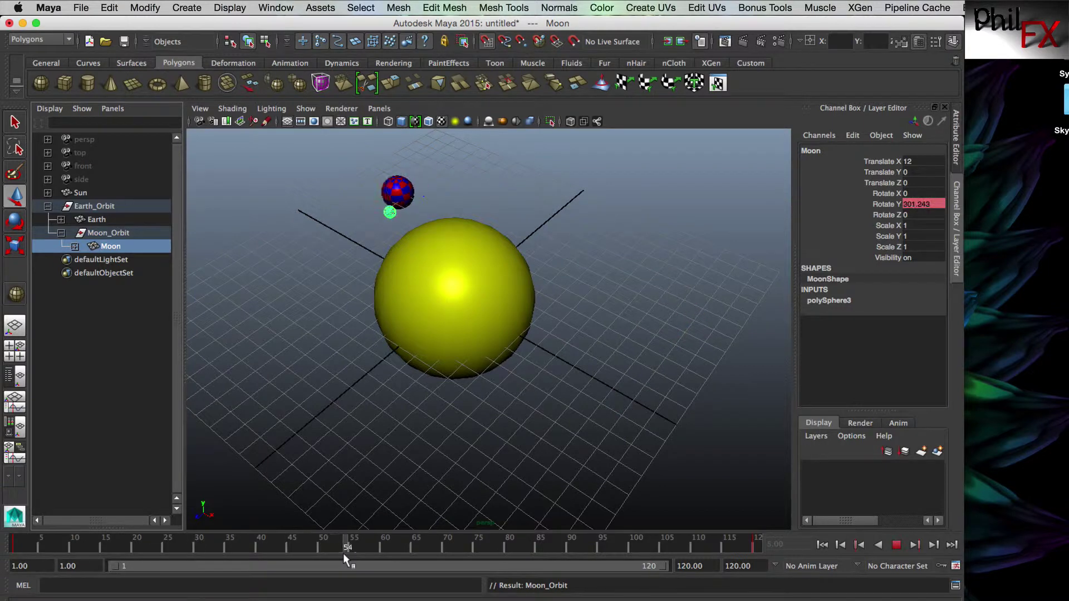
left_click(313, 500)
left_click_drag(345, 541, 17, 538)
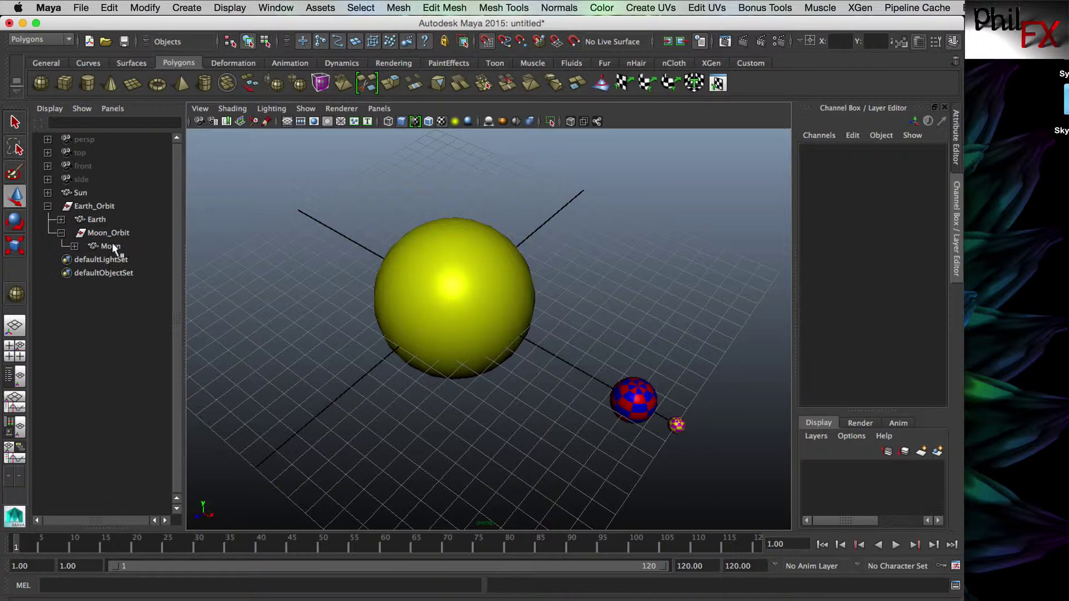
middle_click_drag(109, 241, 98, 234)
middle_click_drag(75, 206, 66, 202)
middle_click_drag(85, 201, 98, 242)
left_click(60, 231)
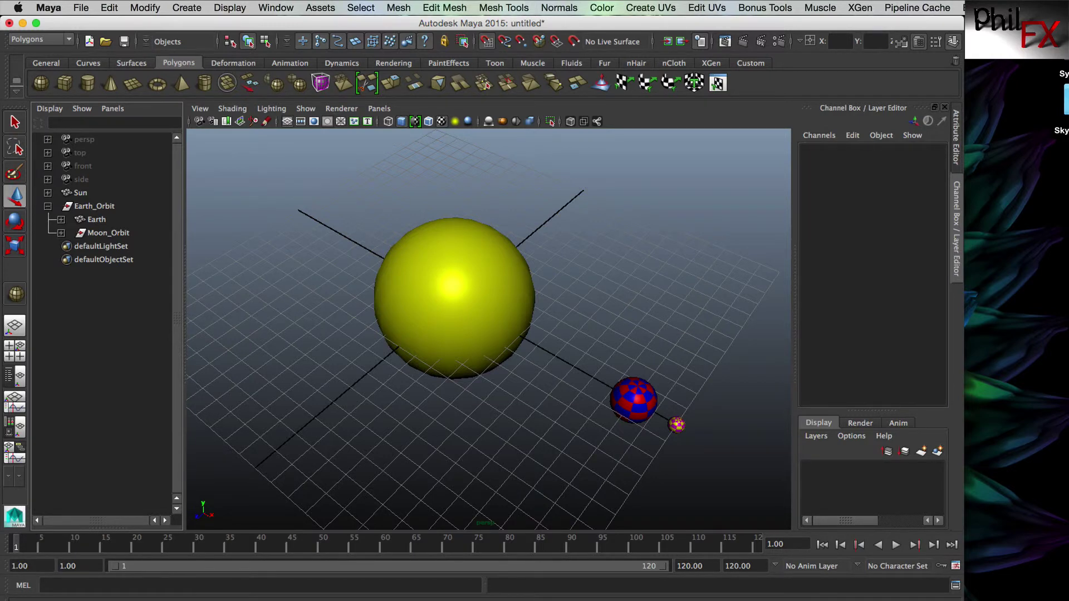
key("super+shift+2")
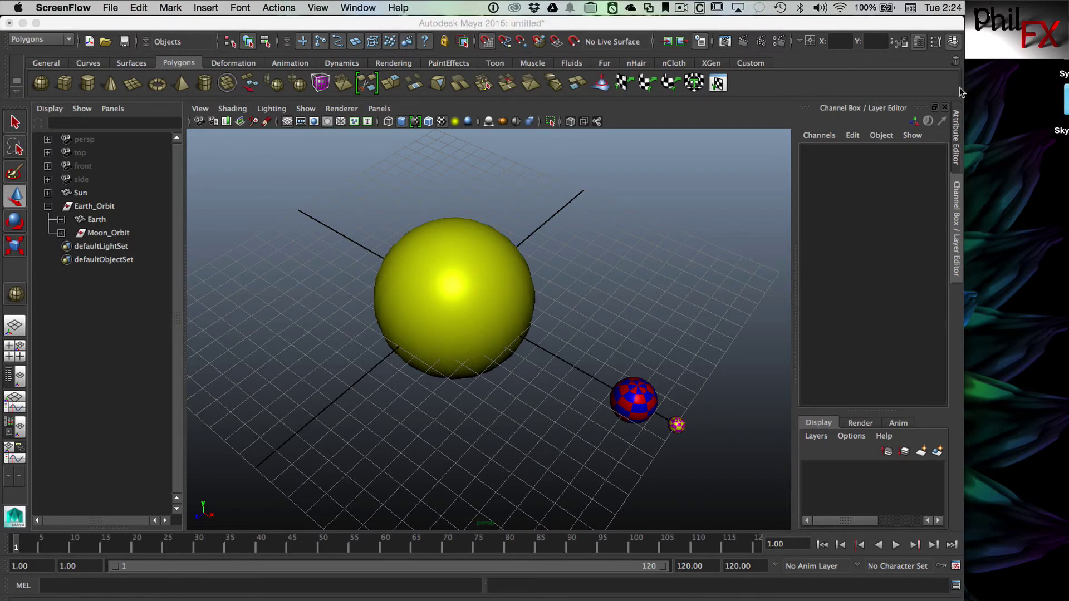
left_click(680, 7)
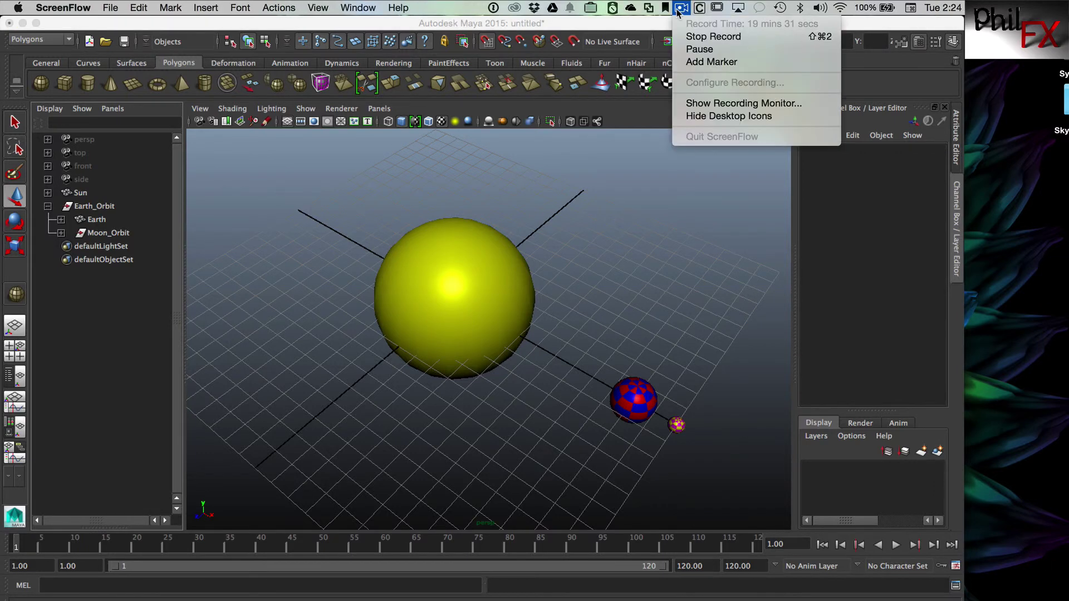